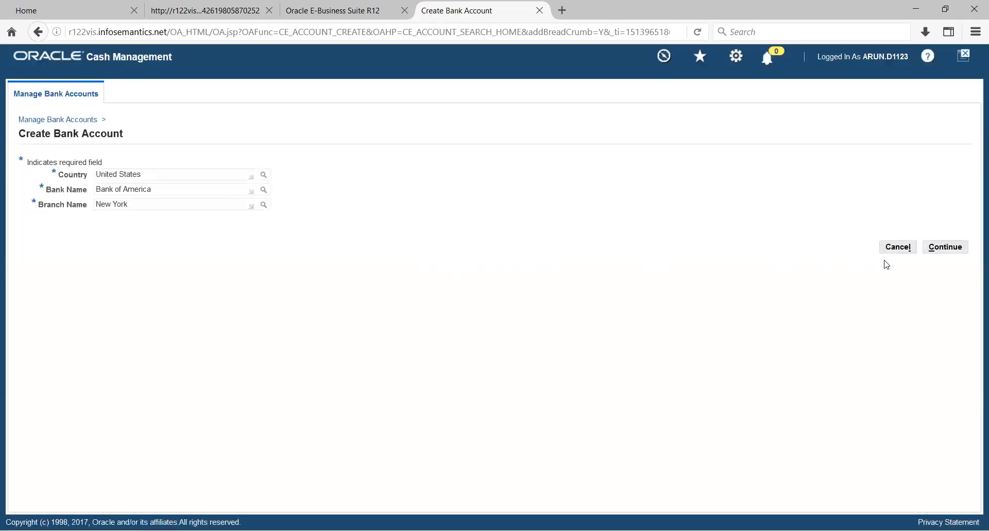
Step: Continue with the selected branch, set the bank account owner to Vision Operations, enable Payables and Receivables use, and proceed to account information
{"action": "left_click", "coordinate": [939, 249]}
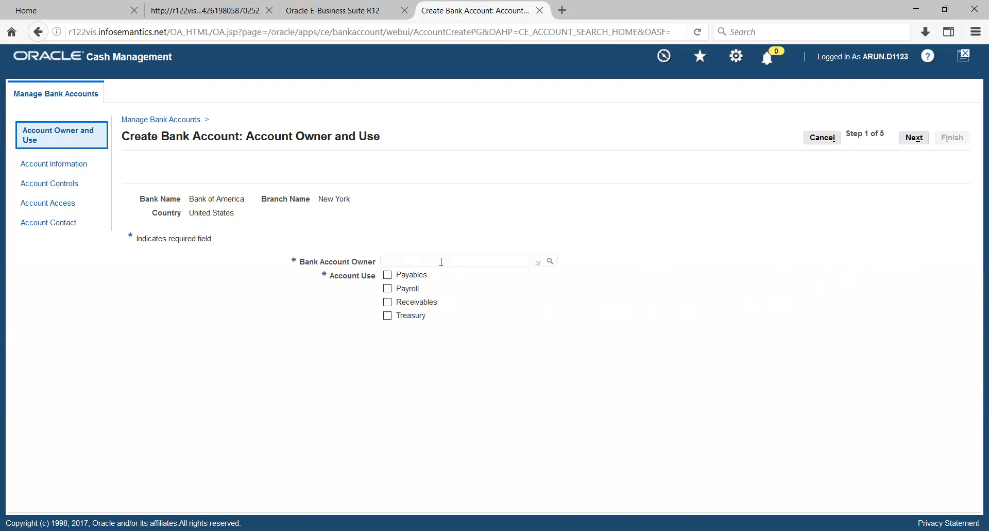
{"action": "type", "text": "Vision op"}
{"action": "key", "text": "Tab"}
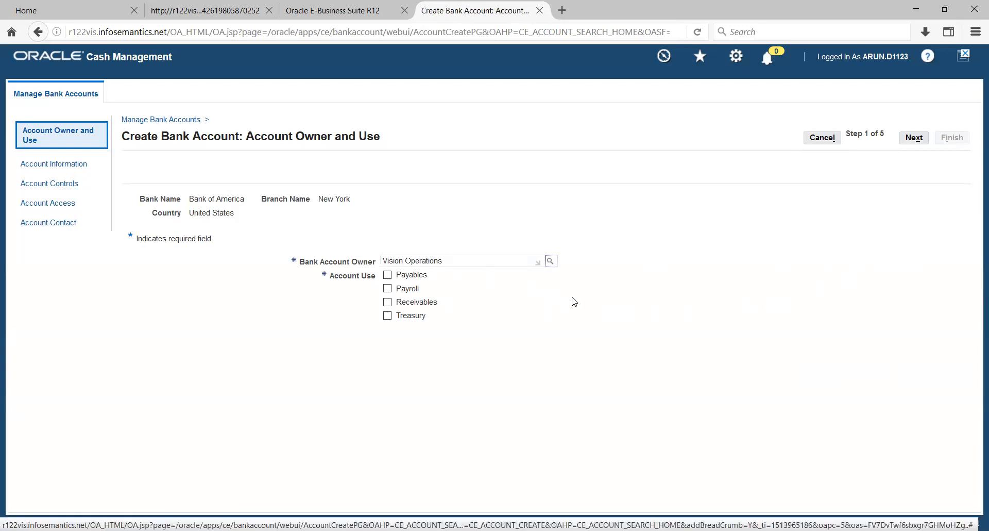
{"action": "left_click", "coordinate": [388, 276]}
{"action": "left_click", "coordinate": [387, 302]}
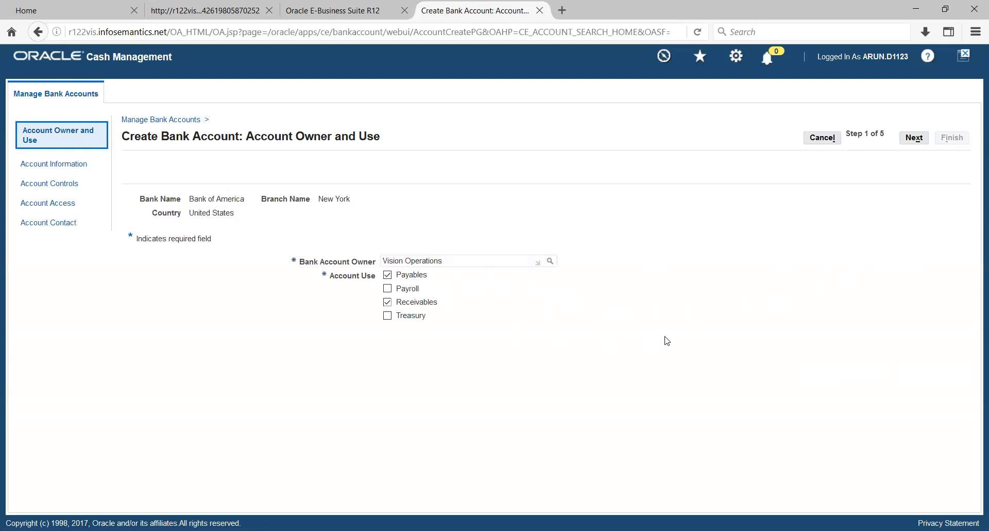
{"action": "left_click", "coordinate": [914, 138]}
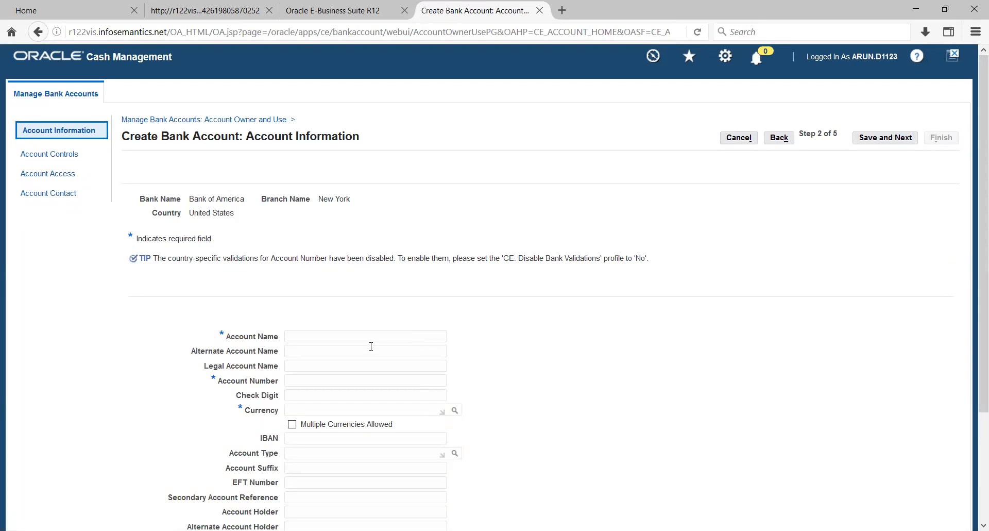
Step: Name the account BOA-9291, enter its account number, set the currency to USD with multiple currencies allowed, and save to continue
{"action": "left_click", "coordinate": [341, 336]}
{"action": "type", "text": "BOA-9291"}
{"action": "left_click", "coordinate": [299, 384]}
{"action": "type", "text": "4879832USD"}
{"action": "key", "text": "Tab"}
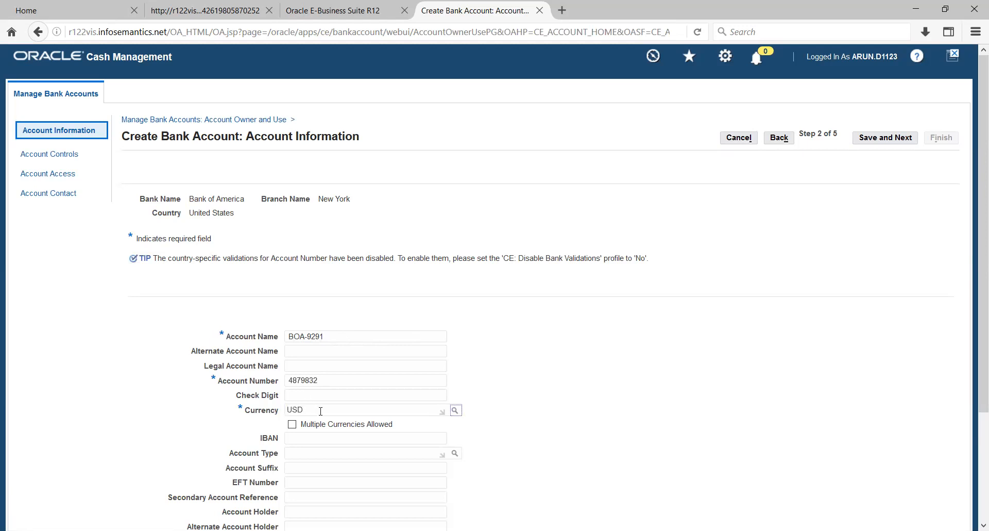
{"action": "left_click", "coordinate": [292, 423]}
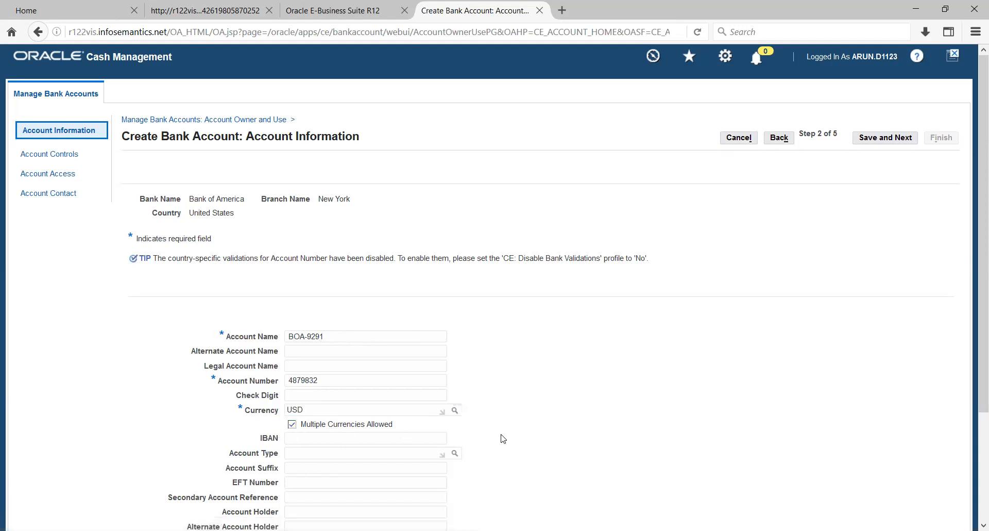
{"action": "mouse_move", "coordinate": [973, 252]}
{"action": "left_mouse_down"}
{"action": "mouse_move", "coordinate": [974, 343]}
{"action": "mouse_move", "coordinate": [973, 271]}
{"action": "left_mouse_up"}
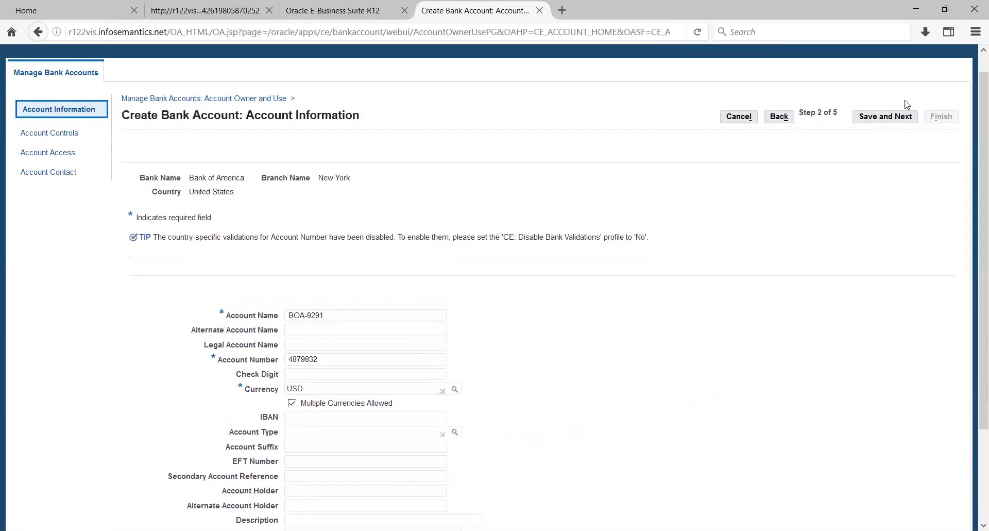
{"action": "left_click", "coordinate": [885, 119]}
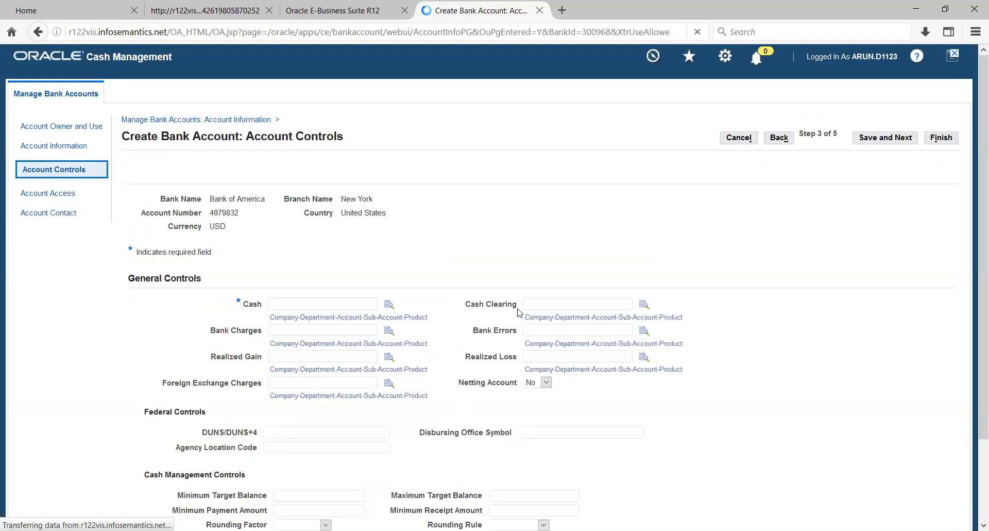
{"action": "left_click", "coordinate": [389, 306]}
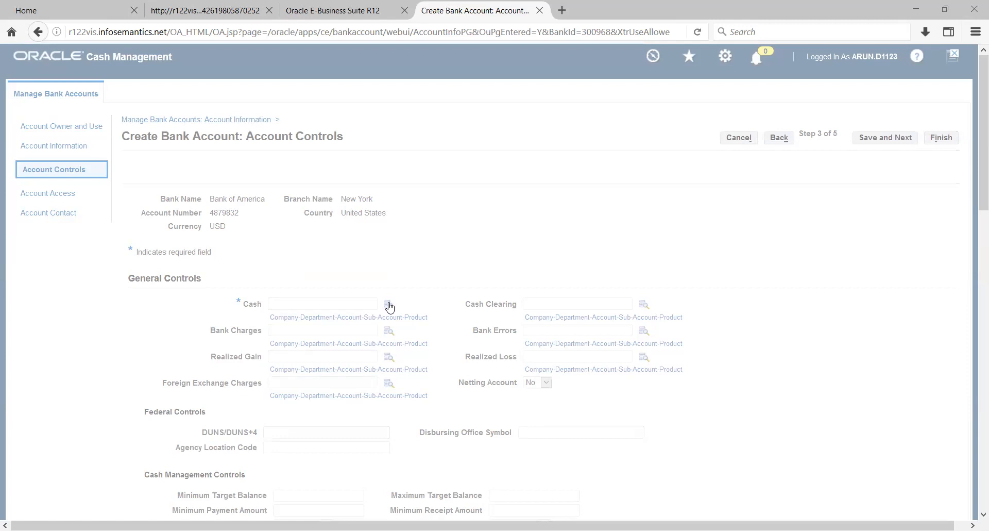
{"action": "type", "text": "%"}
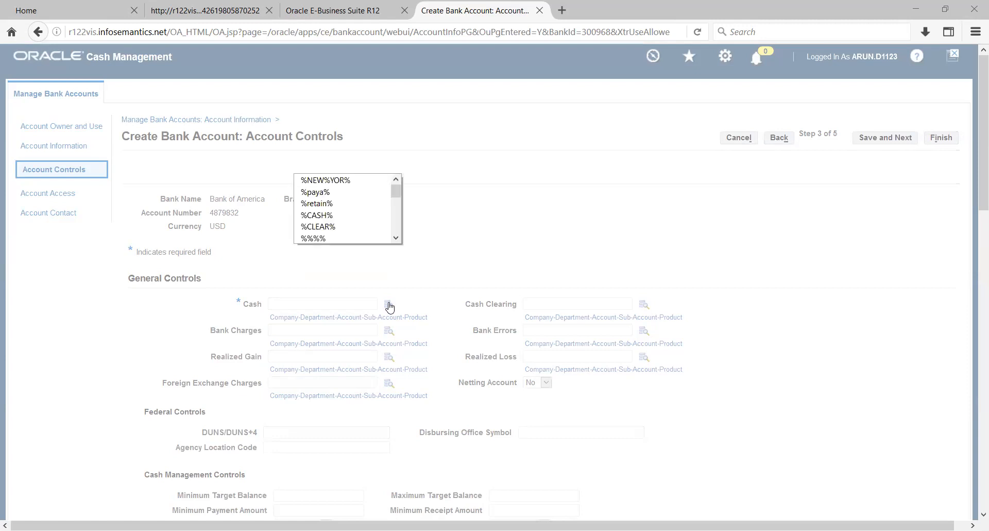
{"action": "type", "text": "cash%"}
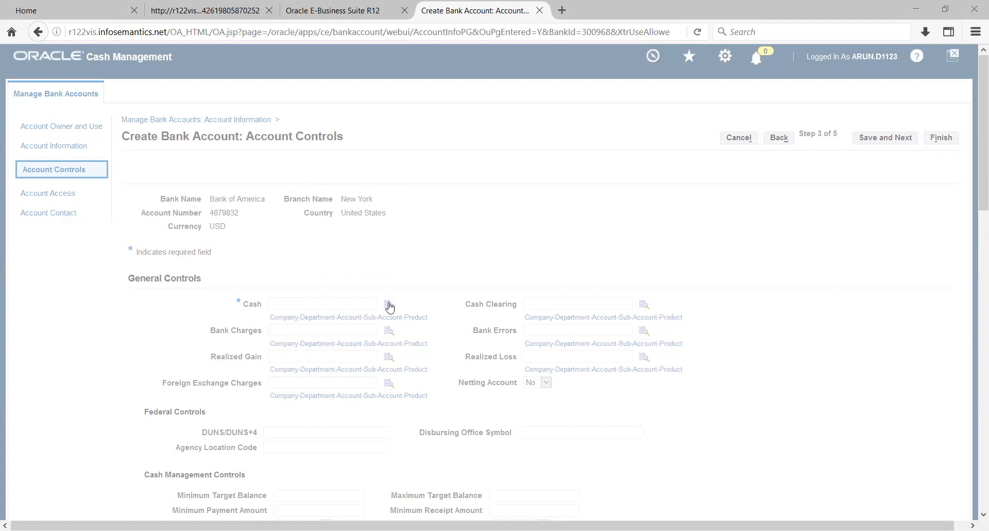
{"action": "key", "text": "alt+Down"}
{"action": "key", "text": "Down"}
{"action": "key", "text": "Return"}
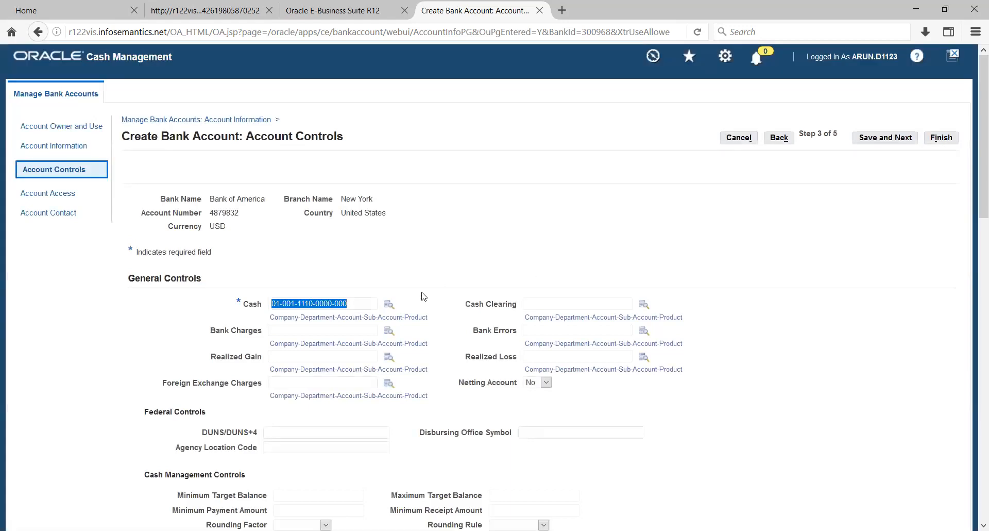
{"action": "key", "text": "Tab"}
{"action": "key", "text": "Tab"}
{"action": "key", "text": "Tab"}
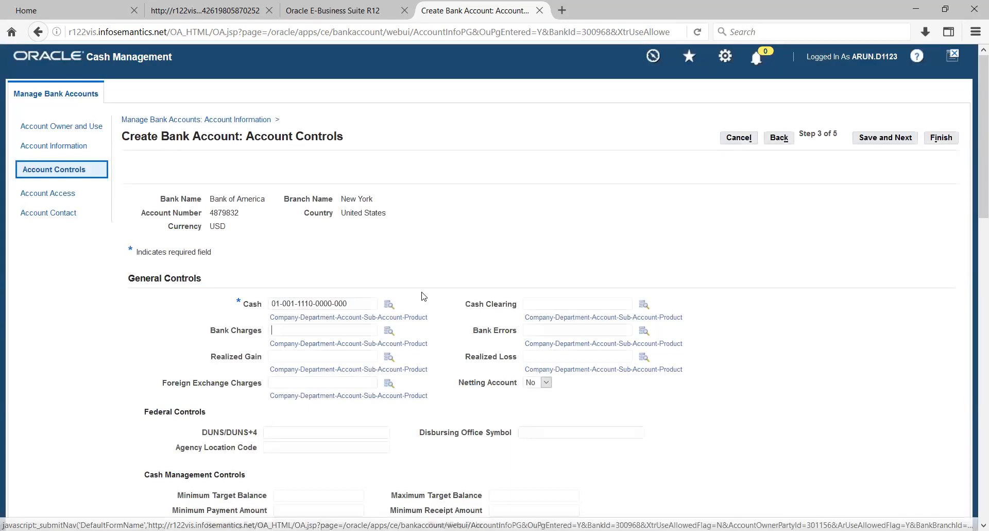
{"action": "left_click", "coordinate": [538, 304]}
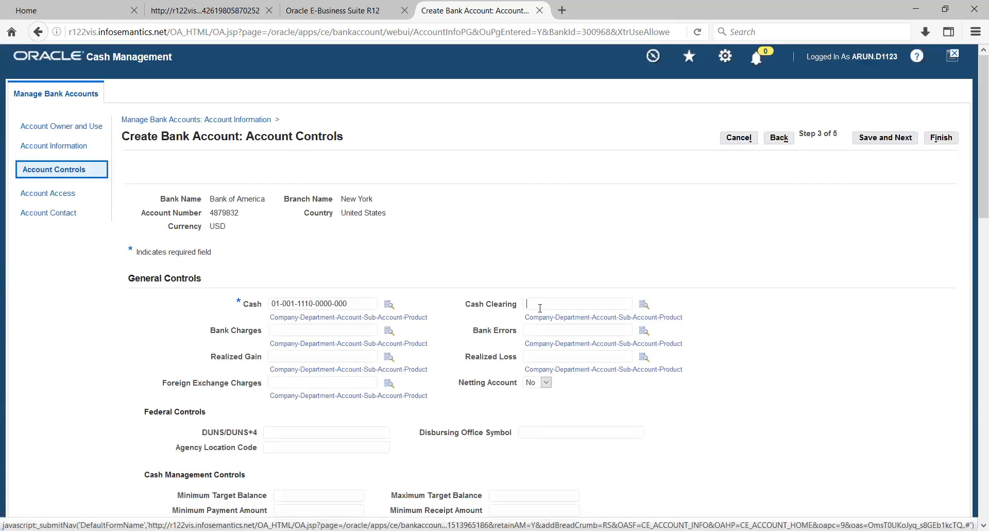
{"action": "key", "text": "ctrl+v"}
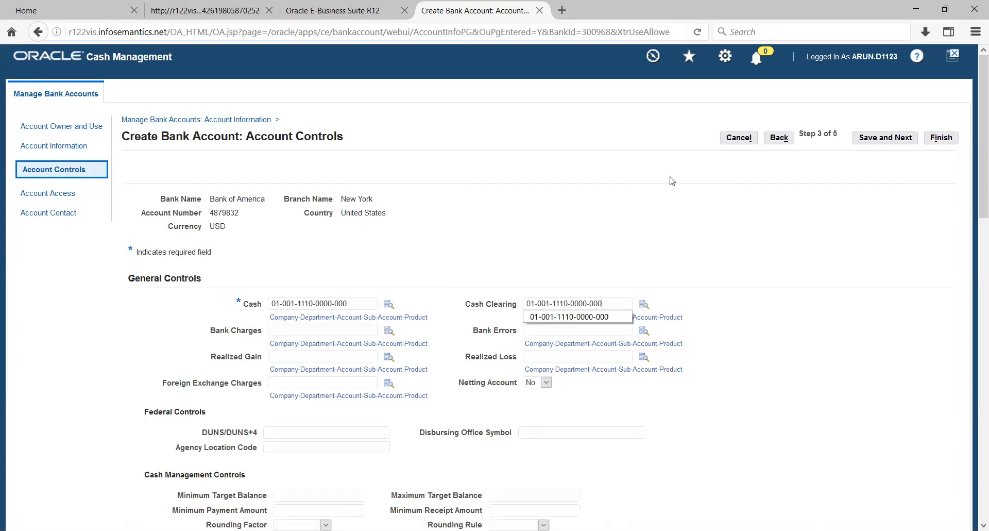
{"action": "left_click", "coordinate": [879, 138]}
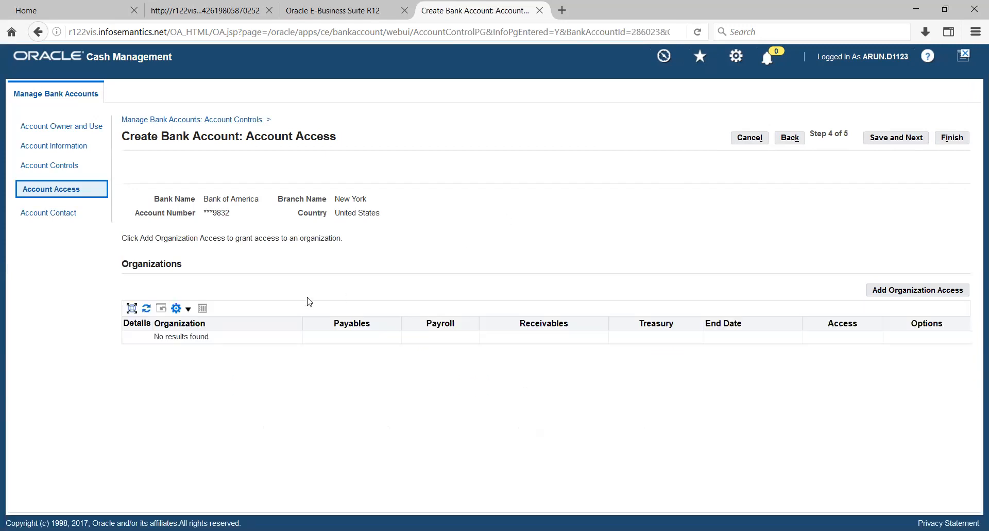
Step: Grant the Vision Operations organization access to the bank account for Payables and Receivables use, and continue to its access options
{"action": "left_click", "coordinate": [932, 292]}
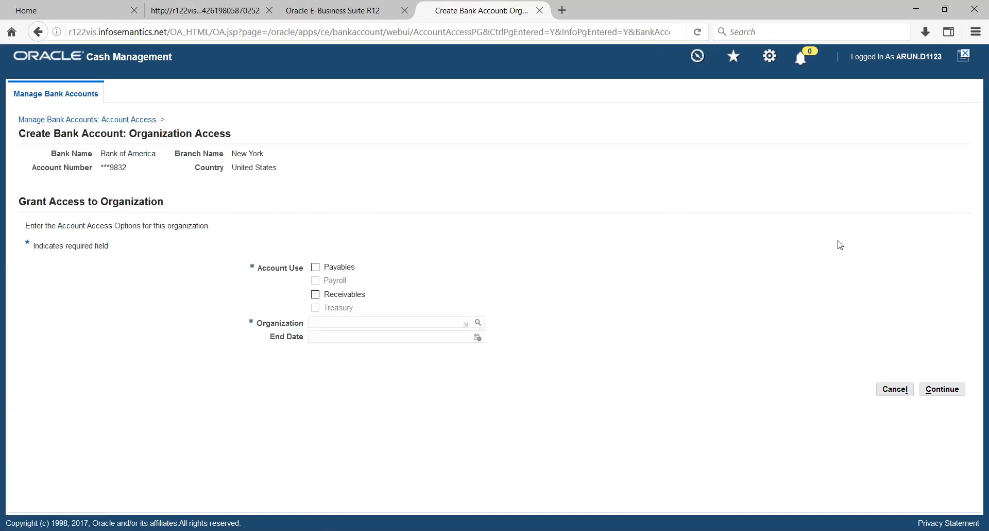
{"action": "left_click", "coordinate": [315, 267]}
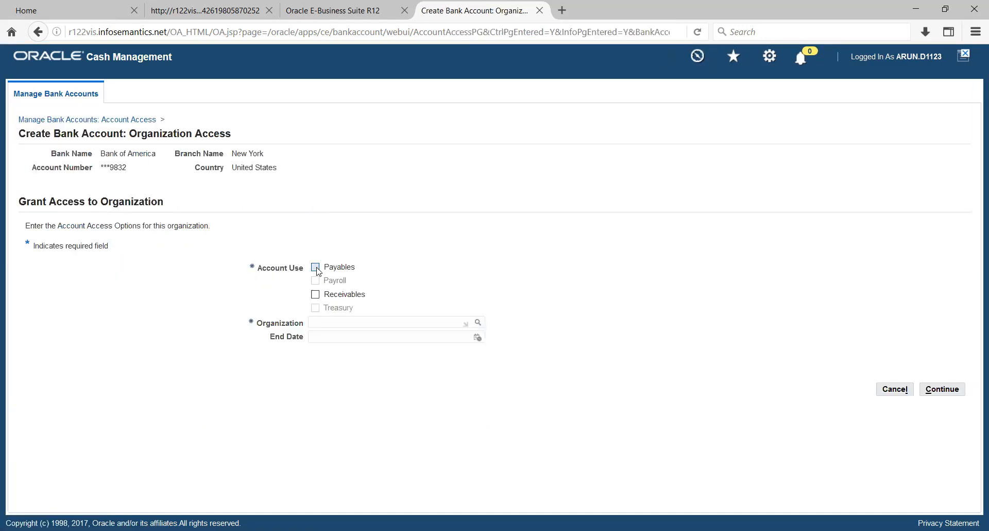
{"action": "left_click", "coordinate": [315, 297]}
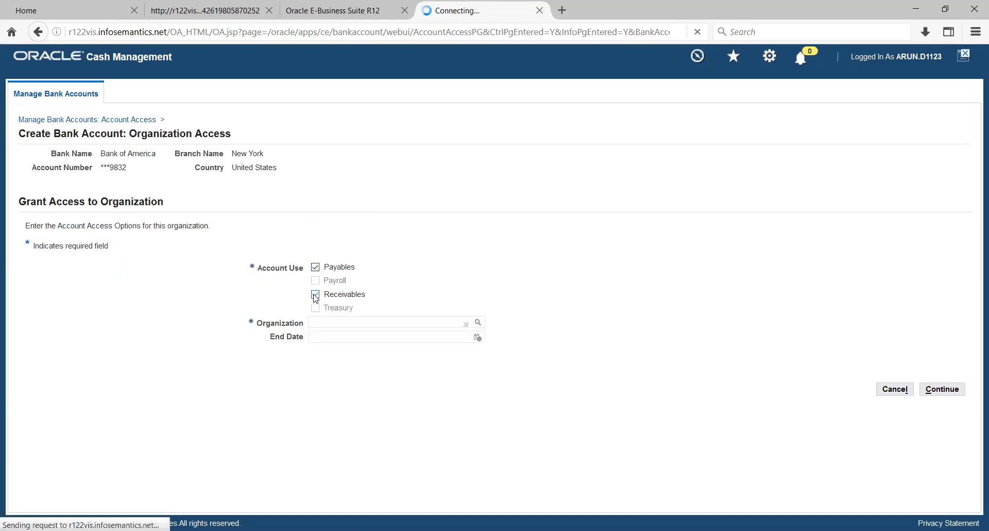
{"action": "left_click", "coordinate": [352, 323]}
{"action": "type", "text": "VISION O"}
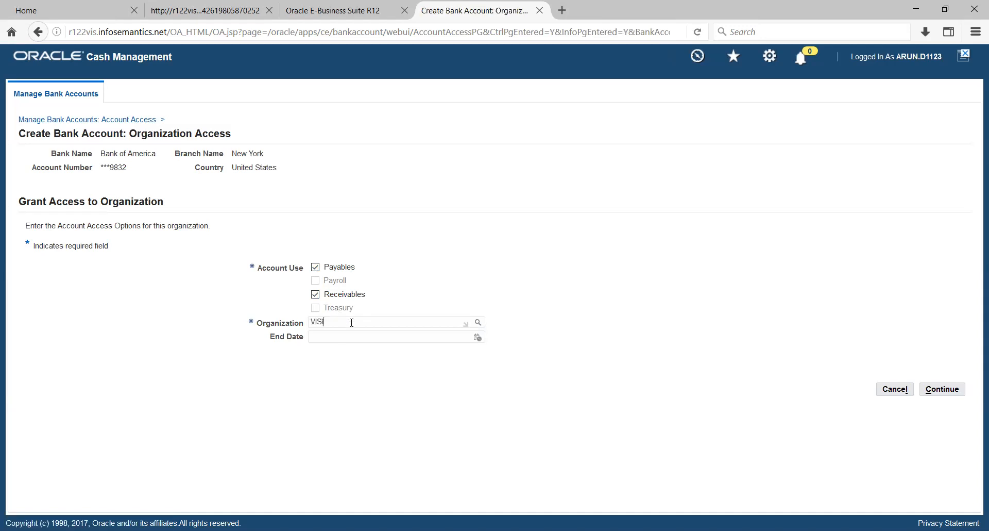
{"action": "type", "text": "PER"}
{"action": "key", "text": "Tab"}
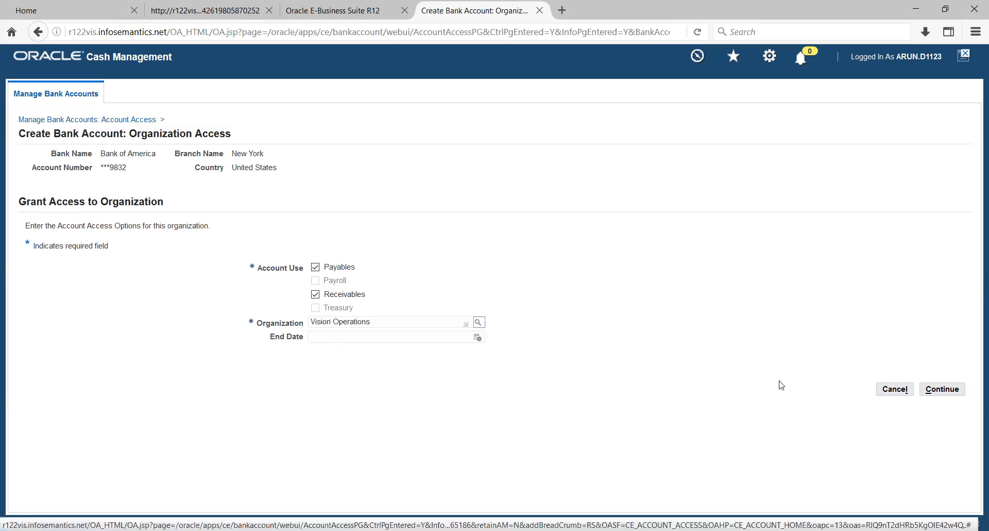
{"action": "left_click", "coordinate": [948, 390]}
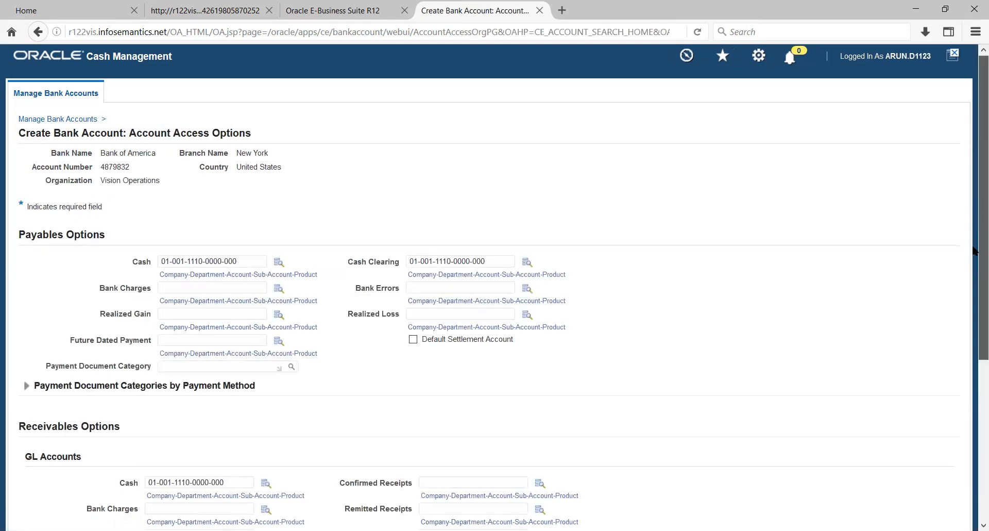
Step: Apply the organization's account access options and finish creating the bank account without adding a contact
{"action": "scroll", "coordinate": [974, 221], "scroll_direction": "down", "scroll_amount": 5}
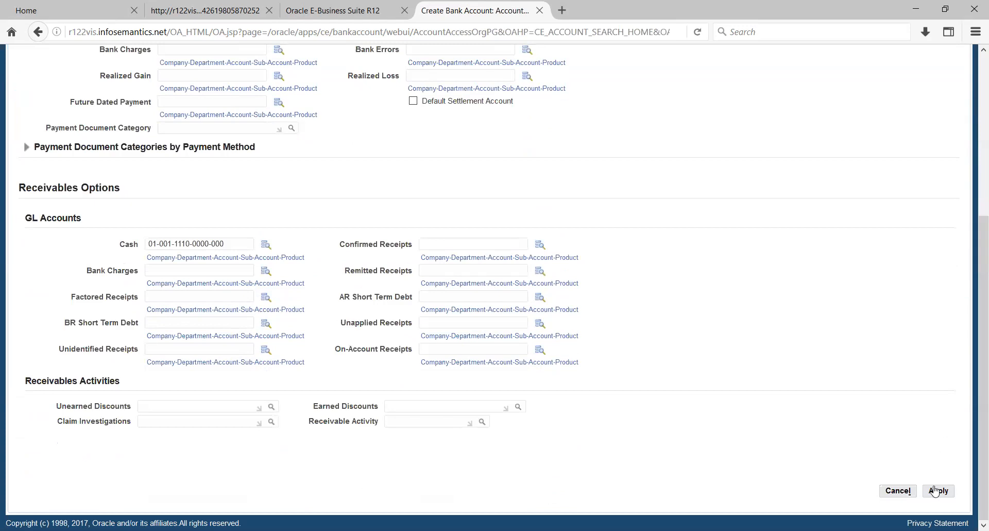
{"action": "left_click", "coordinate": [937, 491]}
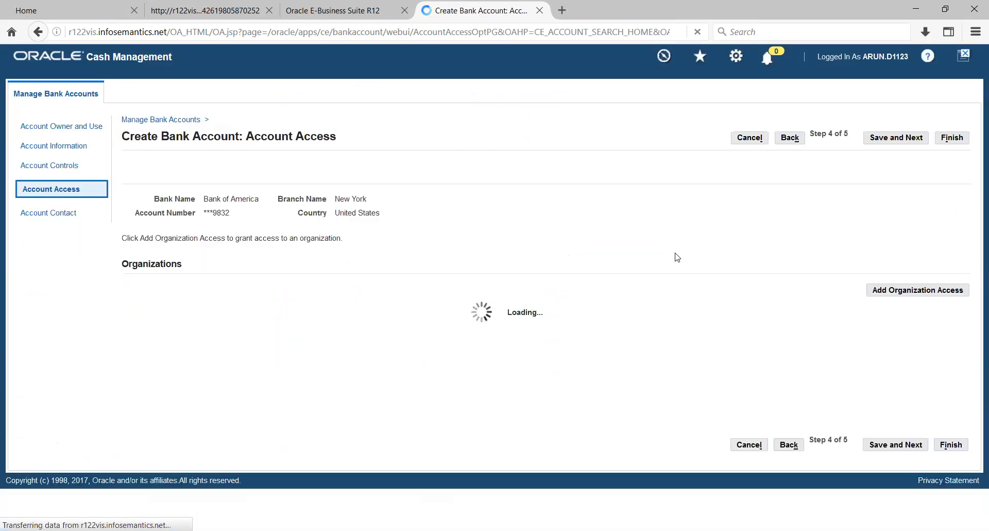
{"action": "left_click", "coordinate": [901, 143]}
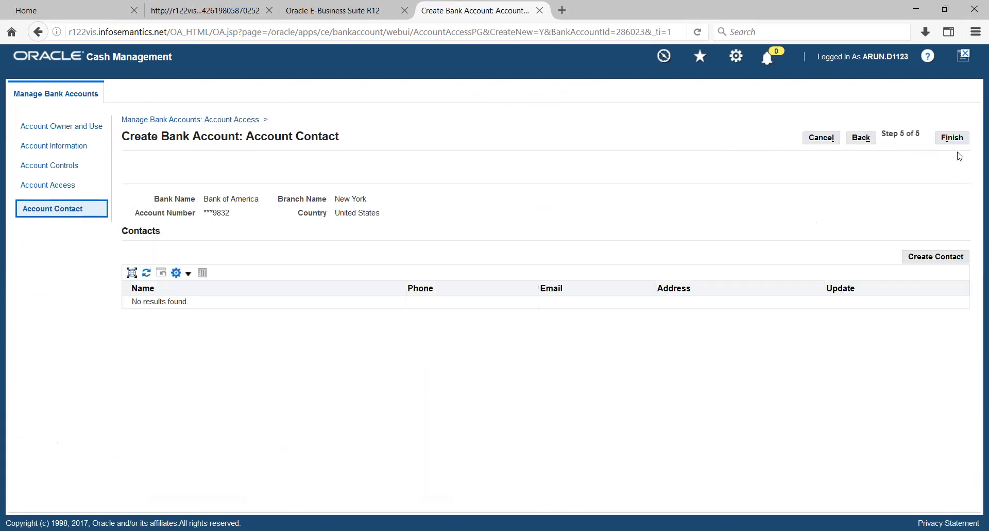
{"action": "left_click", "coordinate": [952, 138]}
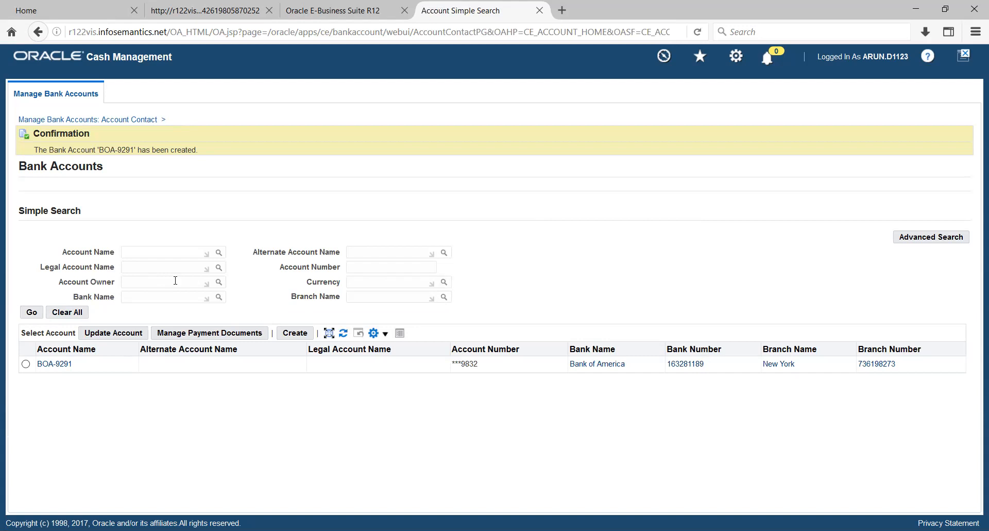
Step: Start a new payment document for the bank account BOA-9291
{"action": "left_click", "coordinate": [27, 366]}
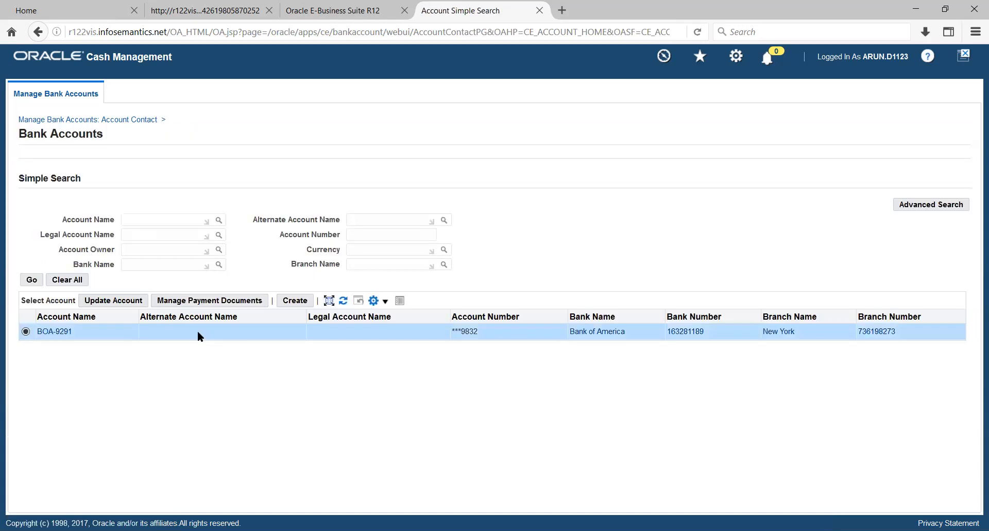
{"action": "left_click", "coordinate": [211, 300]}
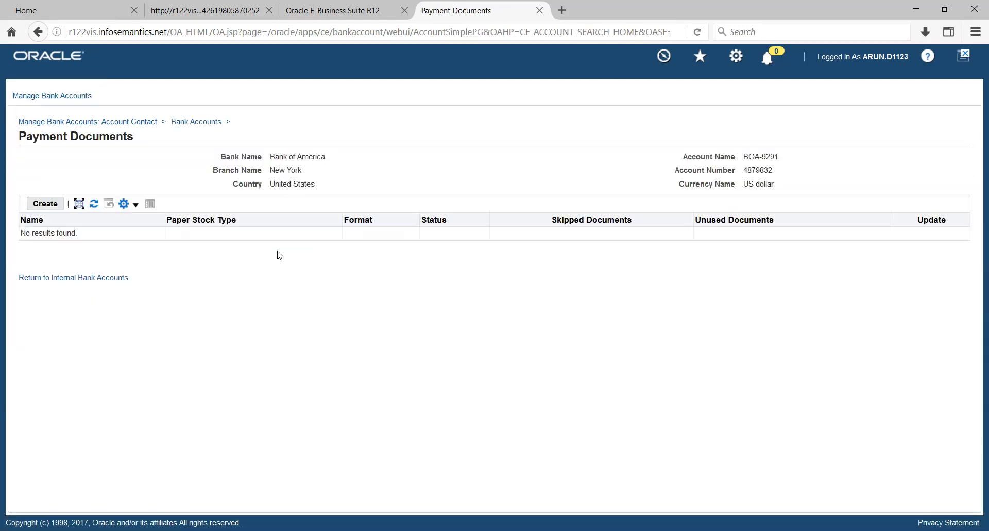
{"action": "left_click", "coordinate": [49, 207]}
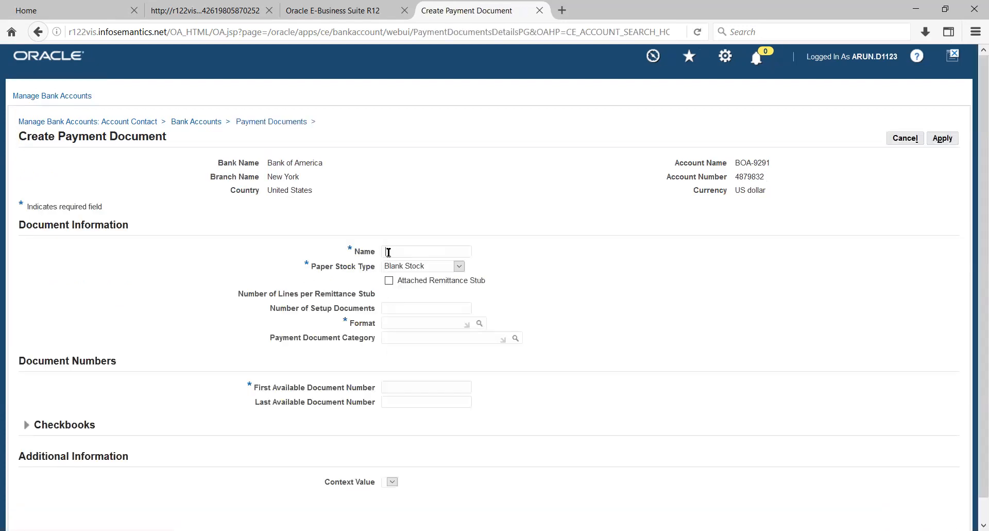
Step: Name the payment document BOA-CHECK, use Standard Check Format, set the first available document number to 1, and apply it
{"action": "type", "text": "H"}
{"action": "type", "text": "OA-CHECK"}
{"action": "type", "text": "STANDARD"}
{"action": "type", "text": " CH"}
{"action": "key", "text": "Tab"}
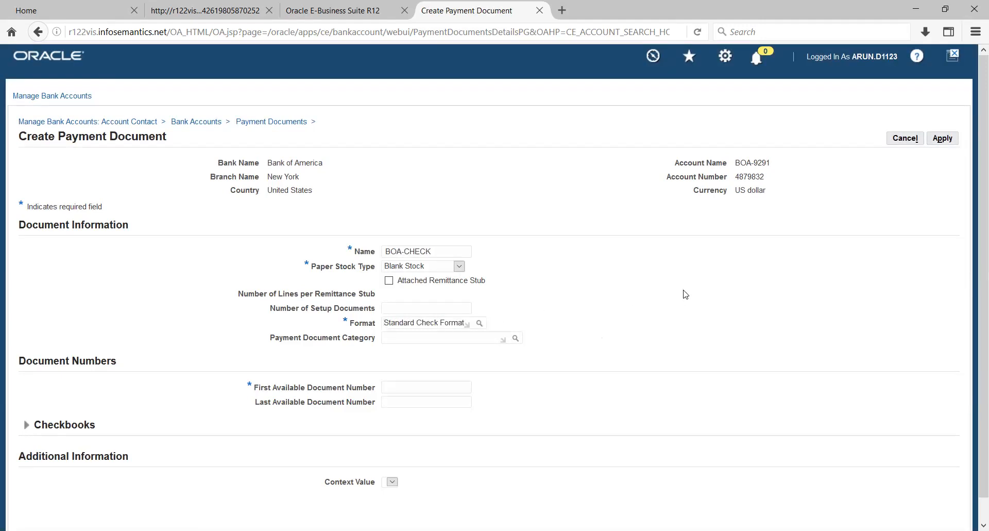
{"action": "type", "text": "1"}
{"action": "left_click", "coordinate": [708, 320]}
{"action": "left_click", "coordinate": [943, 138]}
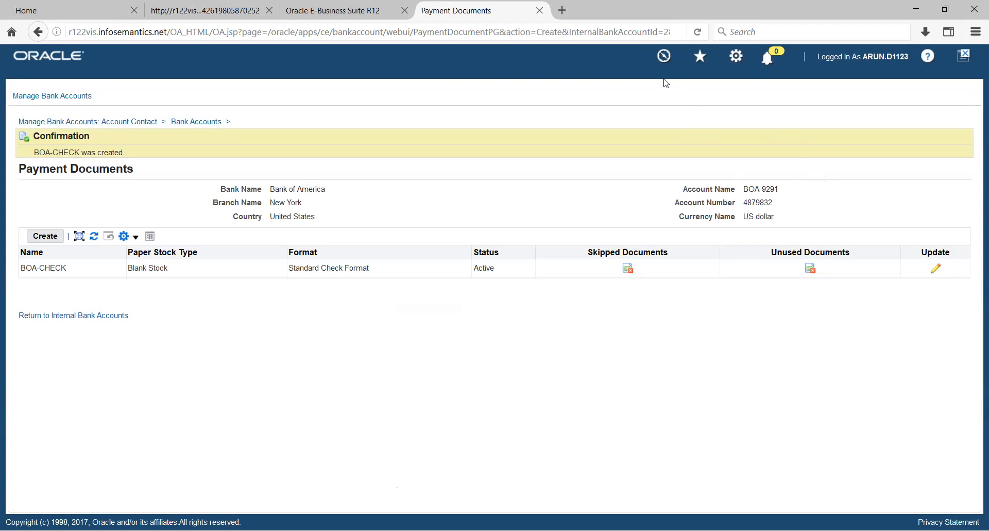
Step: Start another bank account for country United States, bank American Bank and branch American Bank NY, and continue to its owner details
{"action": "left_click", "coordinate": [59, 100]}
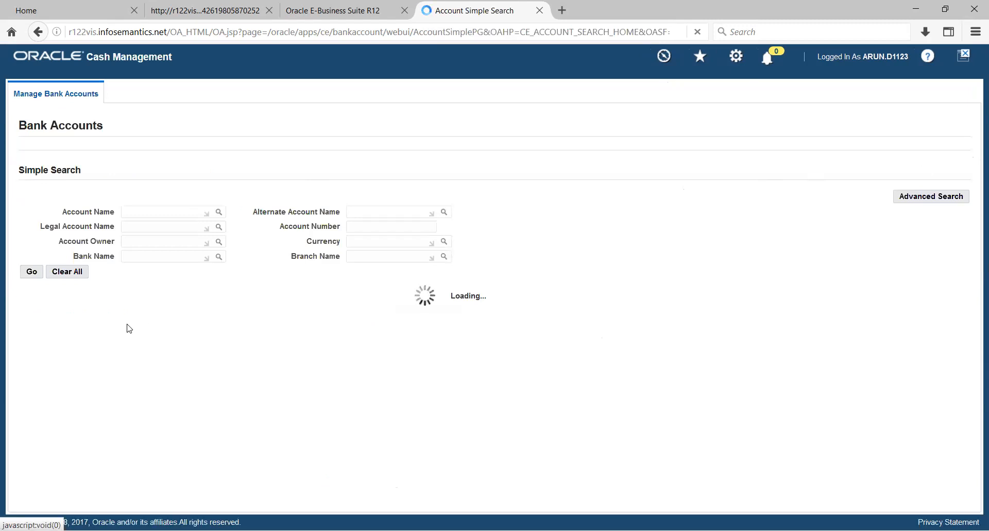
{"action": "left_click", "coordinate": [48, 299]}
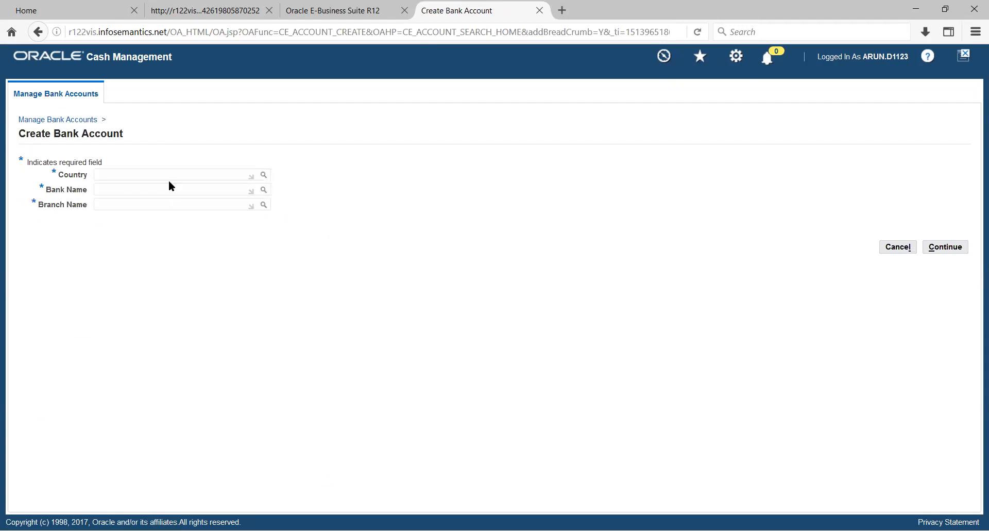
{"action": "type", "text": "UNITED"}
{"action": "key", "text": "Tab"}
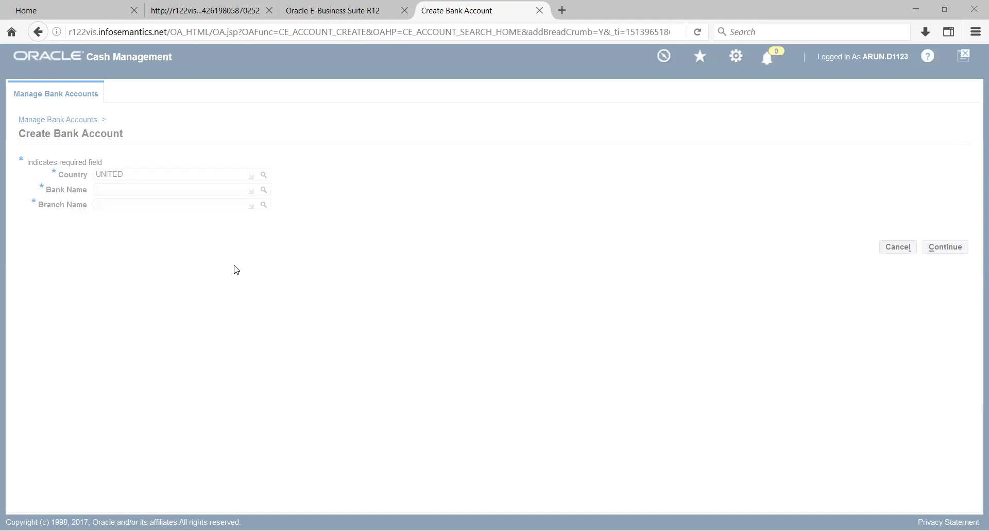
{"action": "left_click", "coordinate": [155, 189]}
{"action": "type", "text": "AMER"}
{"action": "key", "text": "Tab"}
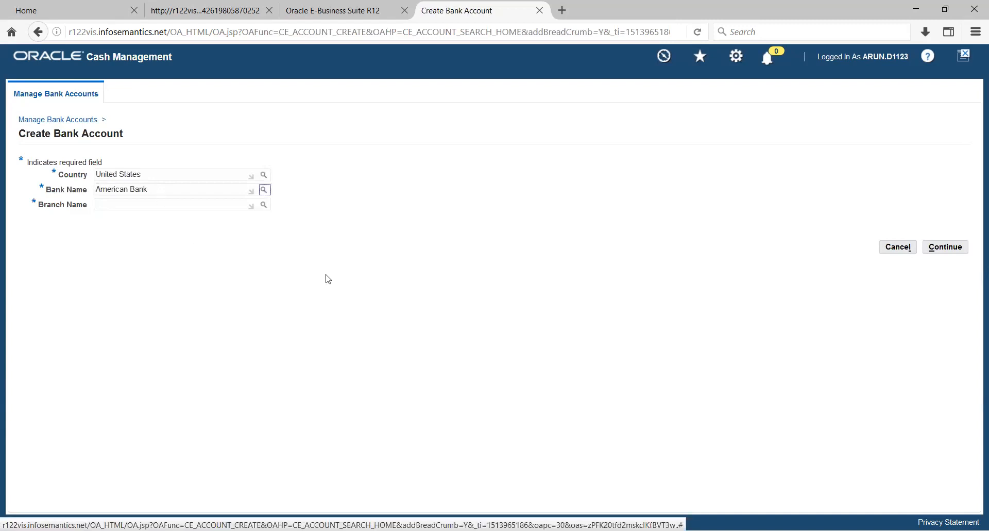
{"action": "left_click", "coordinate": [263, 205]}
{"action": "left_click", "coordinate": [263, 206]}
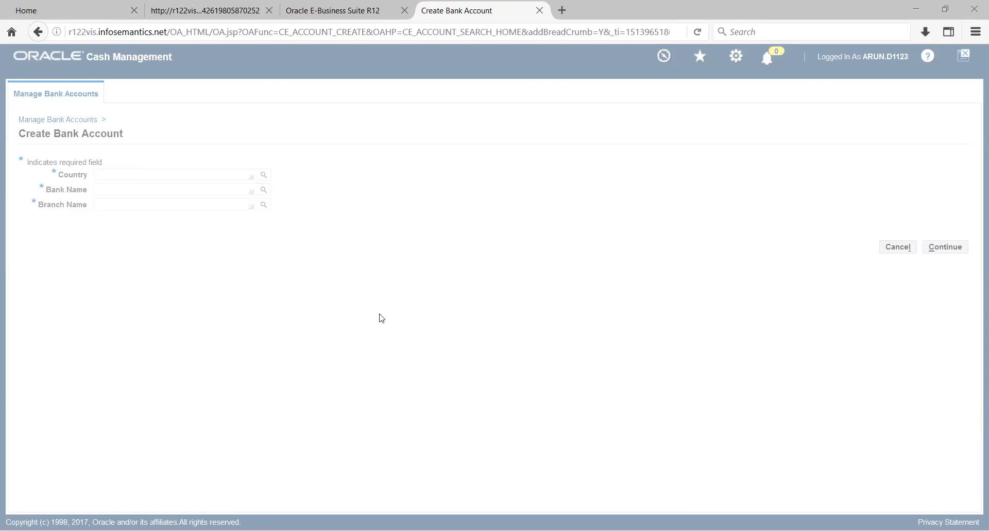
{"action": "left_click", "coordinate": [952, 245]}
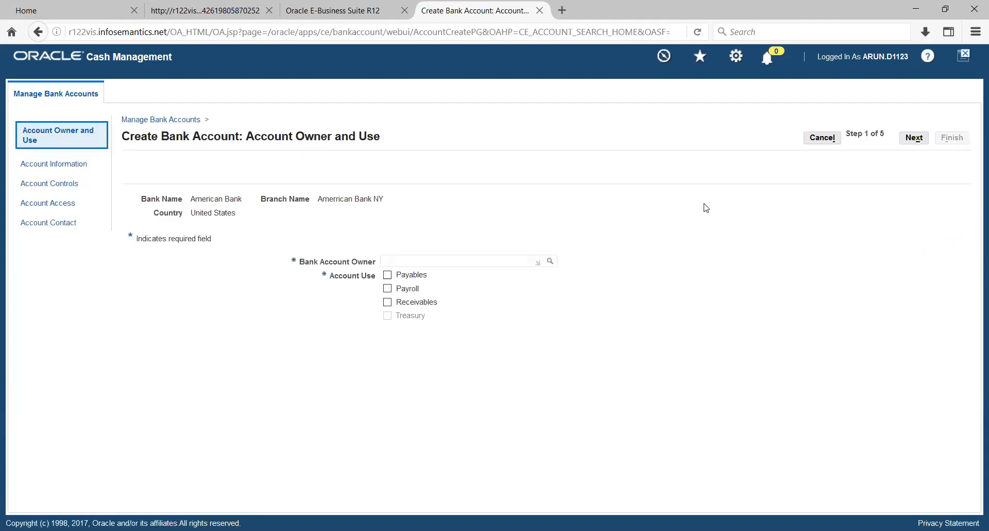
Step: Set the bank account owner to Vision Operations with Payables and Receivables use, and continue to the account information
{"action": "left_click", "coordinate": [468, 261]}
{"action": "type", "text": "VISION OP"}
{"action": "key", "text": "Tab"}
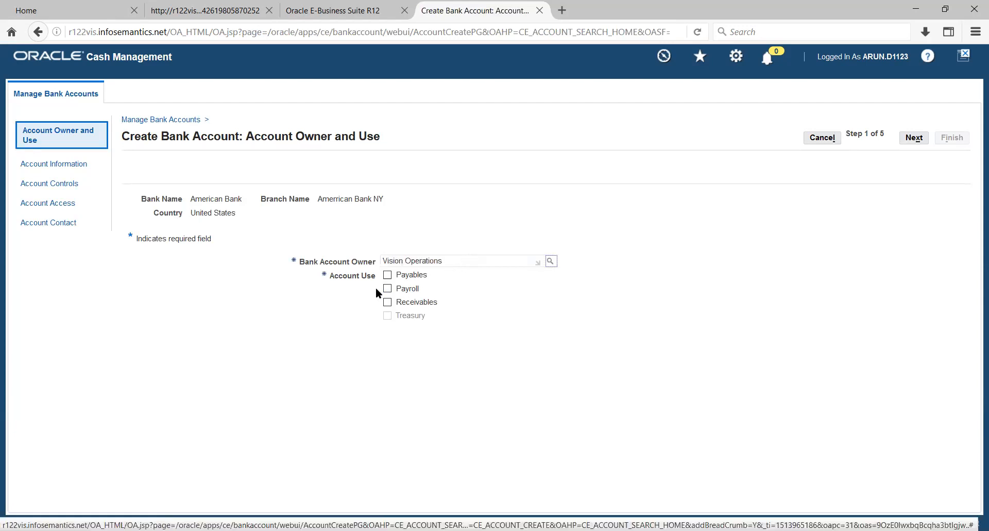
{"action": "left_click", "coordinate": [387, 274]}
{"action": "left_click", "coordinate": [387, 302]}
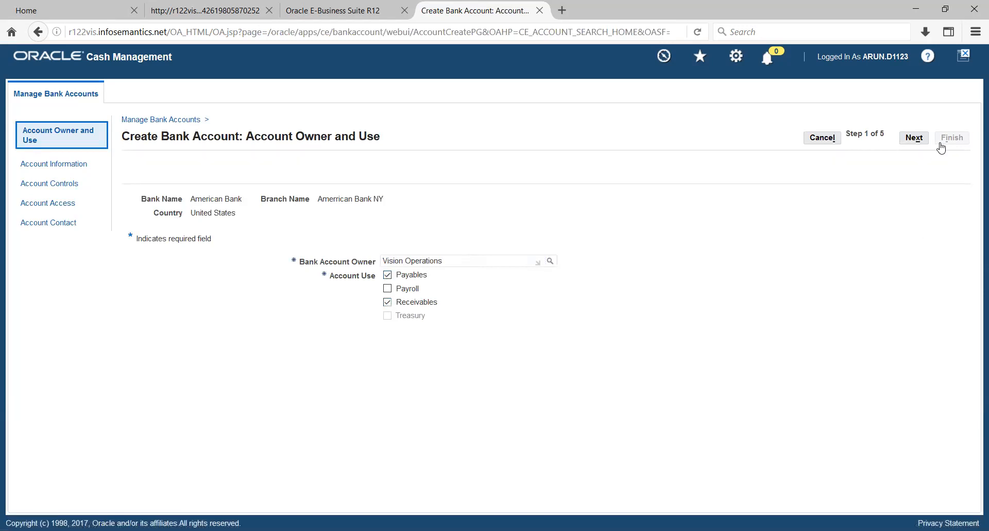
{"action": "left_click", "coordinate": [913, 138]}
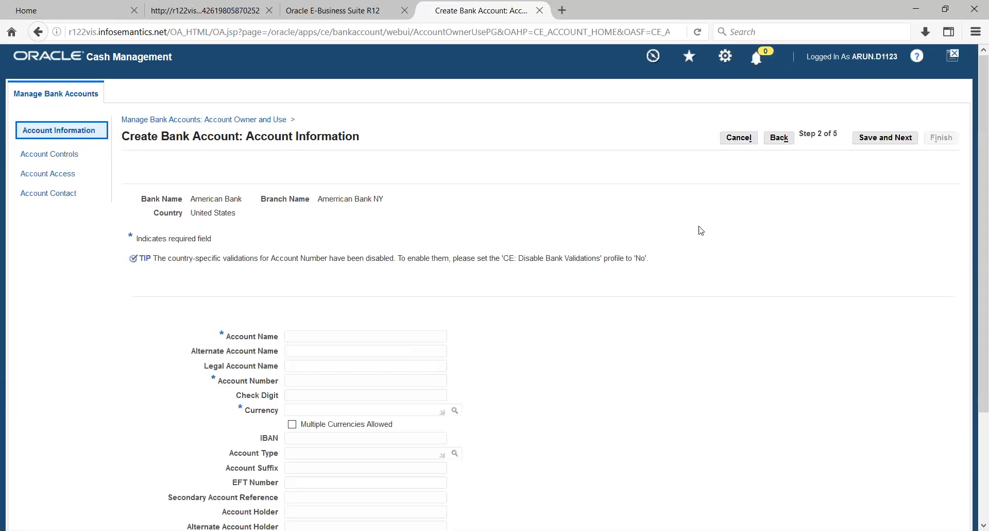
Step: Name the account AMEX-9091 and enter its account number
{"action": "left_click", "coordinate": [302, 335]}
{"action": "type", "text": "AM"}
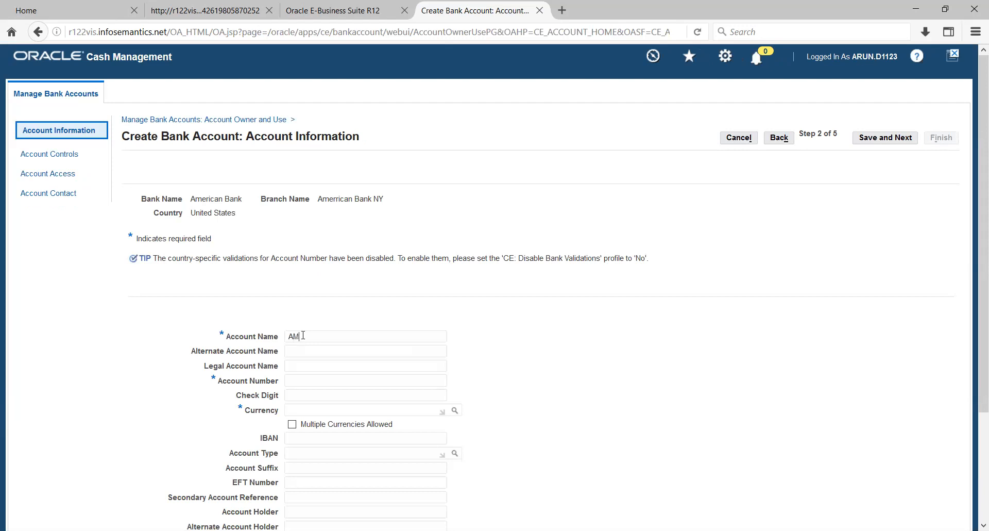
{"action": "type", "text": "EX-9091"}
{"action": "key", "text": "Tab"}
{"action": "key", "text": "Tab"}
{"action": "key", "text": "Tab"}
{"action": "type", "text": "29384798"}
{"action": "type", "text": "5"}
{"action": "type", "text": "USD"}
Step: Set the account currency to USD, allow multiple currencies, and save to continue to the account controls
{"action": "key", "text": "BackSpace"}
{"action": "key", "text": "BackSpace"}
{"action": "key", "text": "BackSpace"}
{"action": "left_click", "coordinate": [333, 411]}
{"action": "type", "text": "USD"}
{"action": "key", "text": "Tab"}
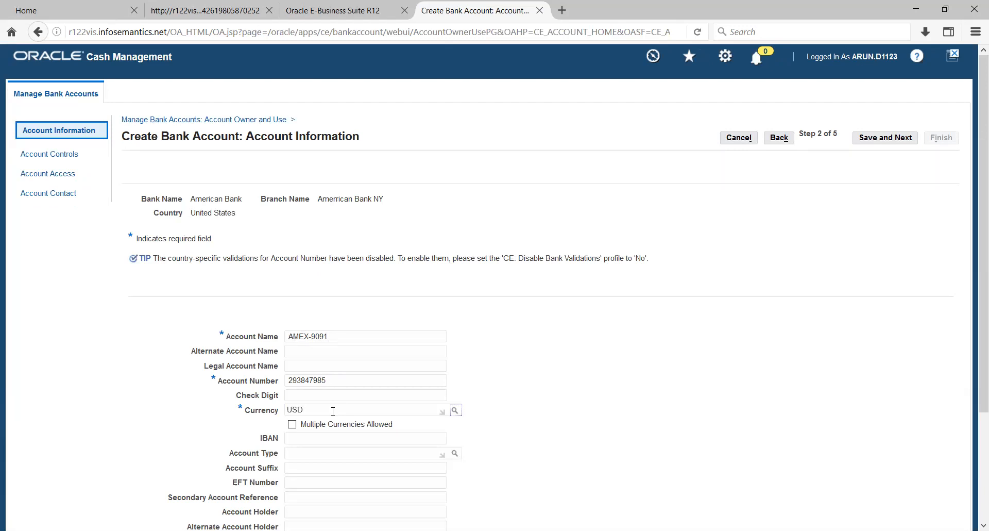
{"action": "left_click", "coordinate": [291, 424]}
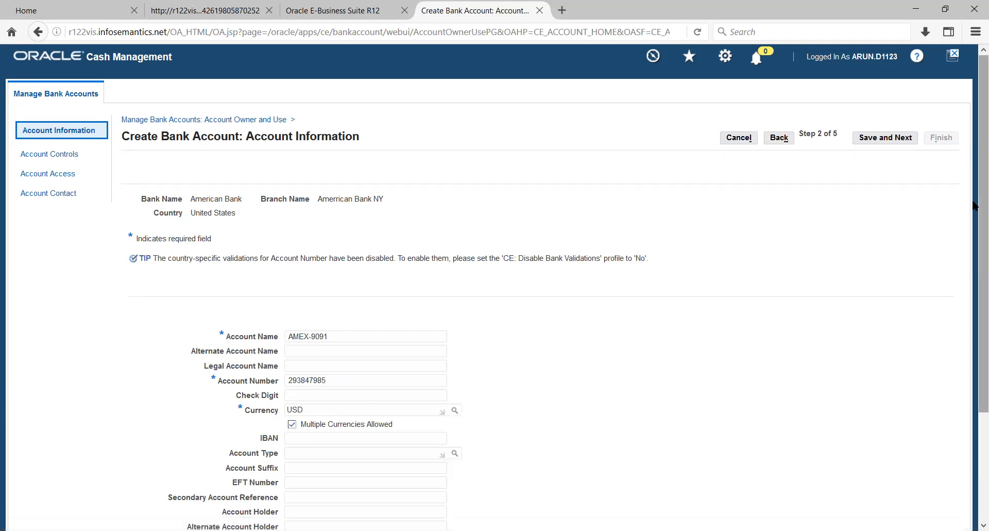
{"action": "left_click", "coordinate": [893, 138]}
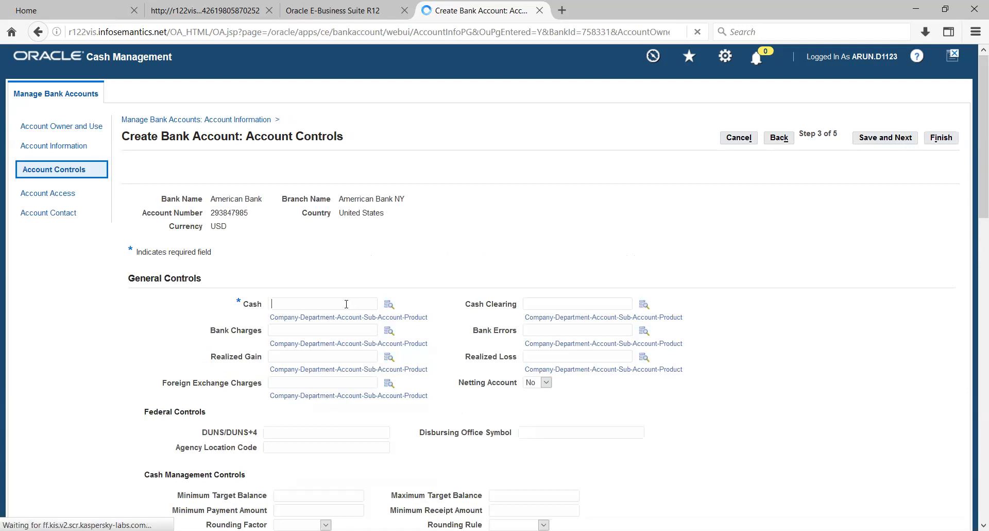
{"action": "key", "text": "ctrl+v"}
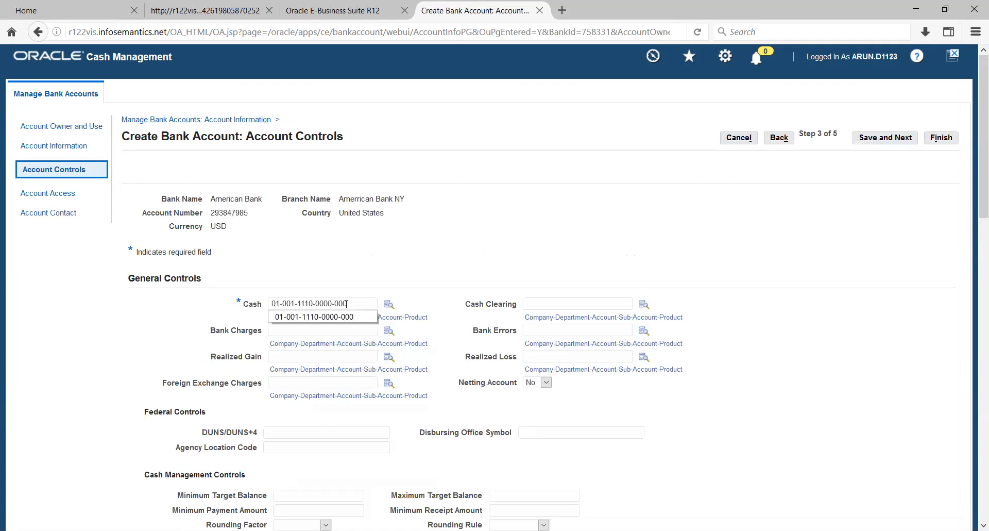
{"action": "key", "text": "Tab"}
{"action": "key", "text": "Tab"}
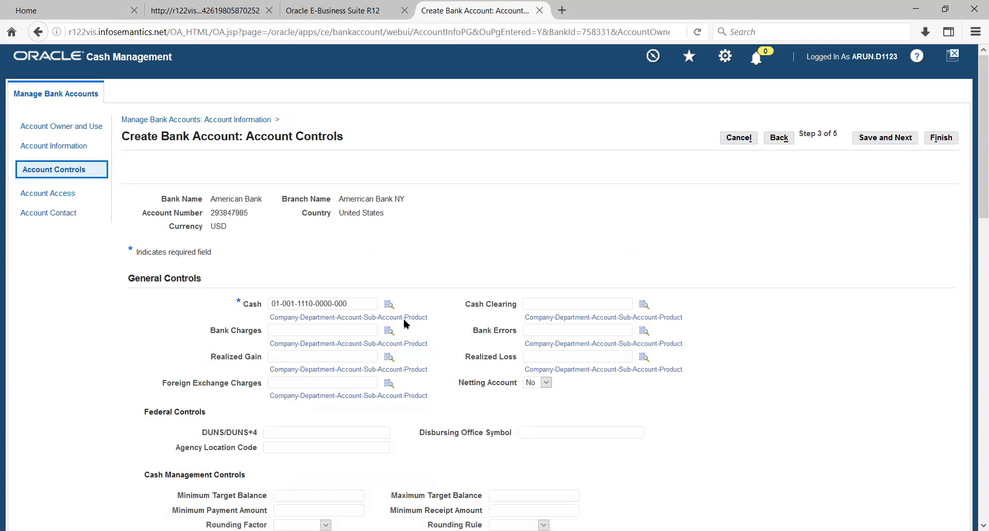
{"action": "left_click", "coordinate": [561, 305]}
{"action": "key", "text": "ctrl+v"}
{"action": "key", "text": "Tab"}
{"action": "key", "text": "Tab"}
{"action": "left_click", "coordinate": [882, 140]}
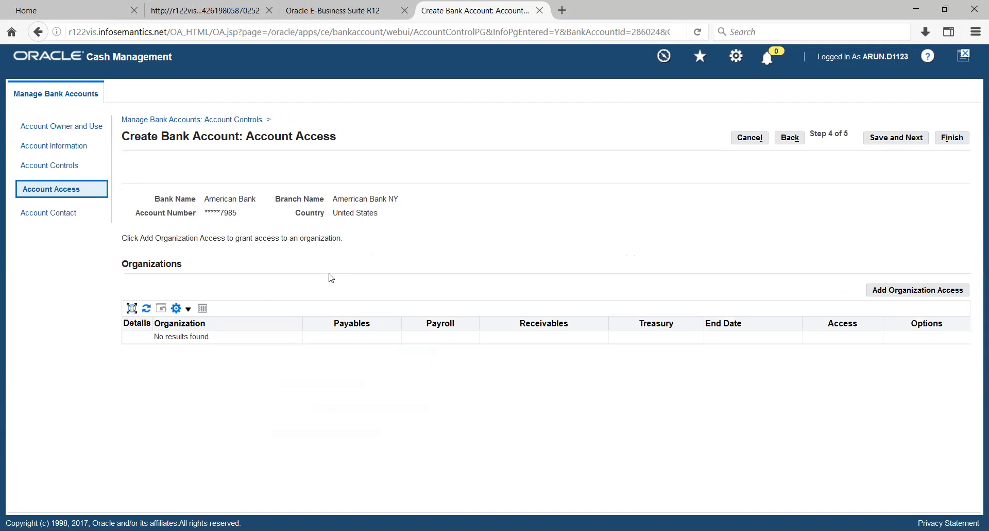
Step: Grant the Vision Operations organization access to the account for Payables and Receivables, and continue to the access options
{"action": "left_click", "coordinate": [929, 290]}
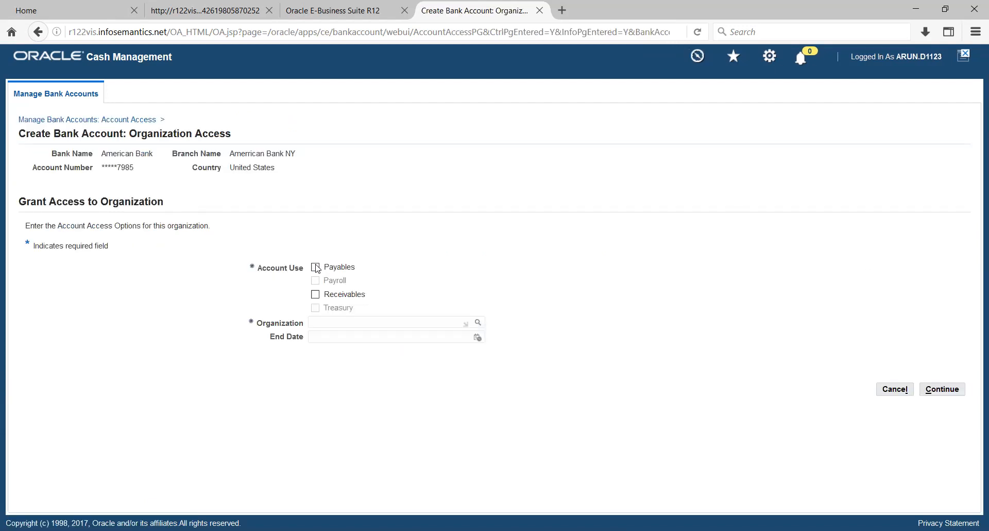
{"action": "left_click", "coordinate": [316, 267]}
{"action": "left_click", "coordinate": [315, 294]}
{"action": "left_click", "coordinate": [354, 322]}
{"action": "type", "text": "VISION OP"}
{"action": "key", "text": "Tab"}
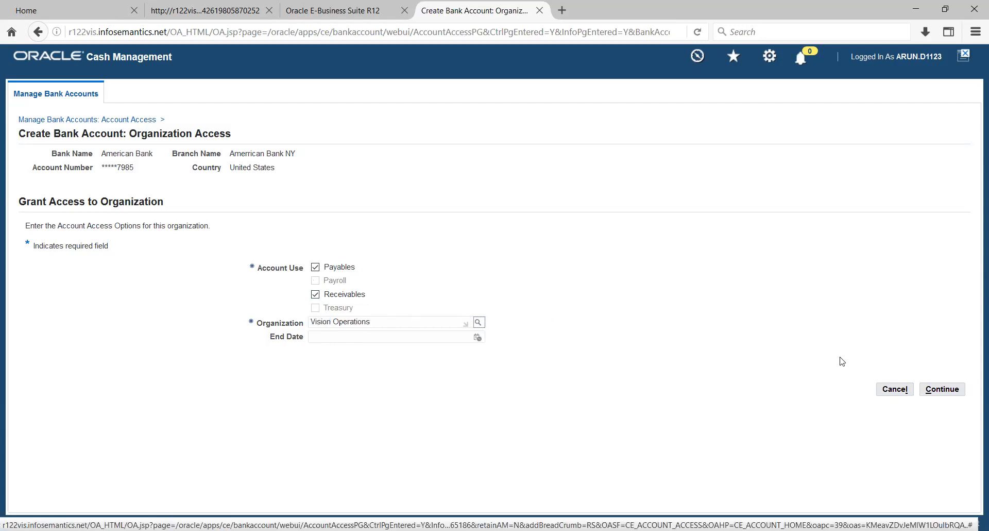
{"action": "left_click", "coordinate": [939, 390]}
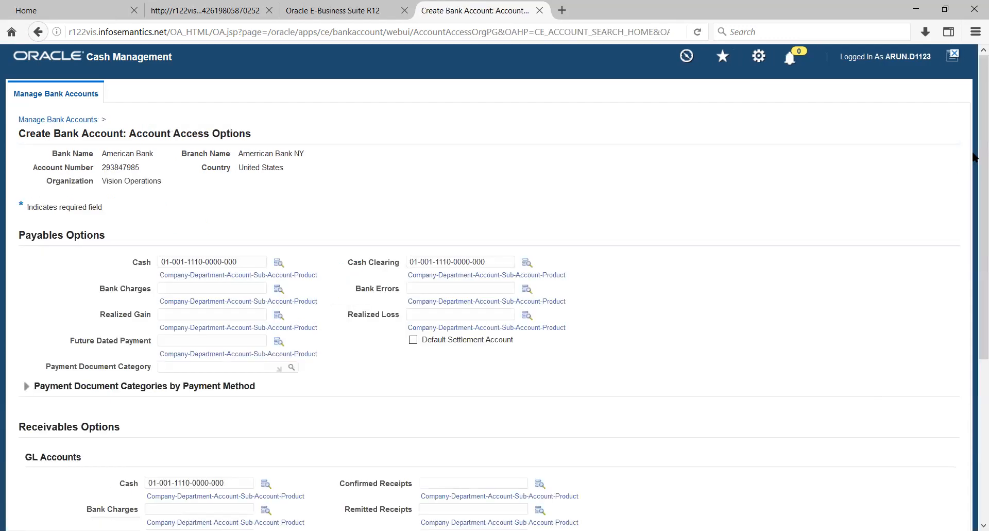
Step: Apply the default account access options and finish the American Bank account without adding a contact
{"action": "scroll", "coordinate": [974, 302], "scroll_direction": "down", "scroll_amount": 3}
{"action": "scroll", "coordinate": [974, 301], "scroll_direction": "down", "scroll_amount": 5}
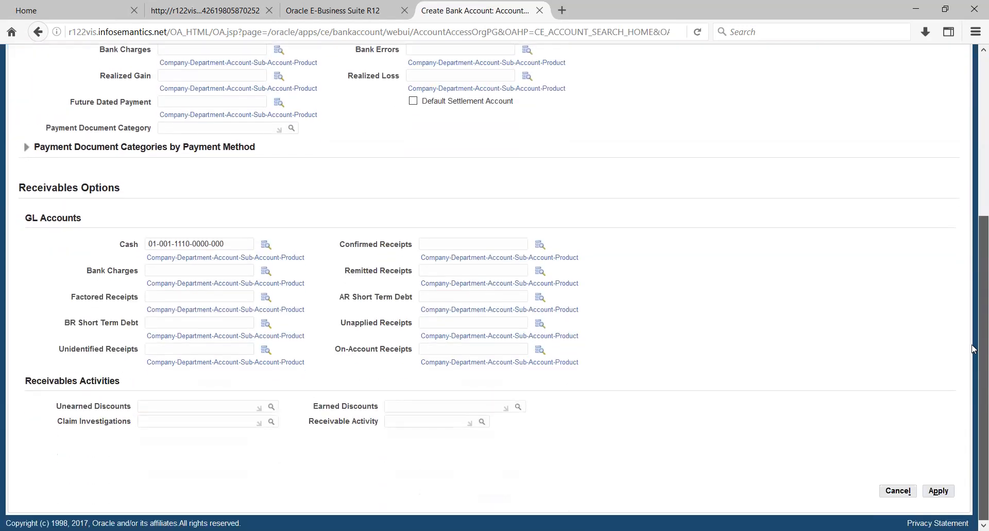
{"action": "left_click", "coordinate": [934, 494]}
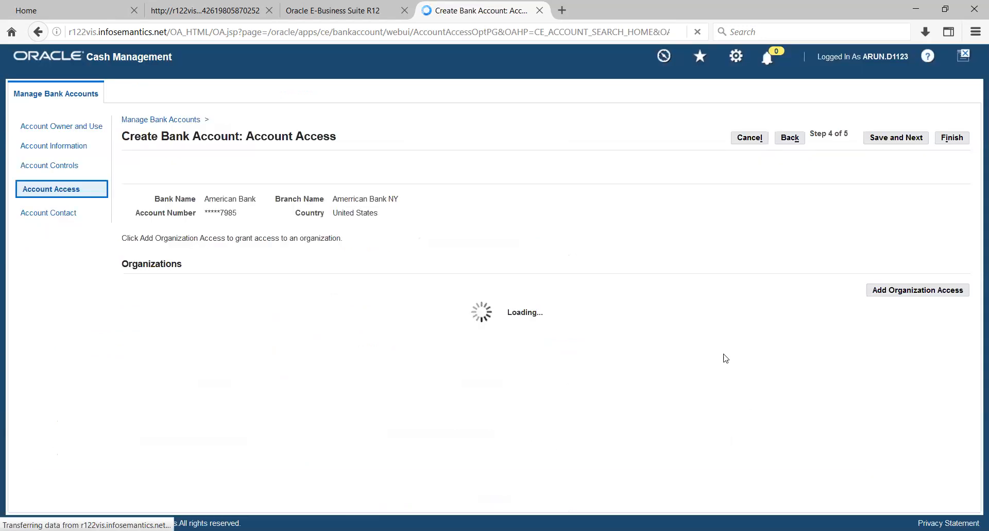
{"action": "left_click", "coordinate": [905, 137]}
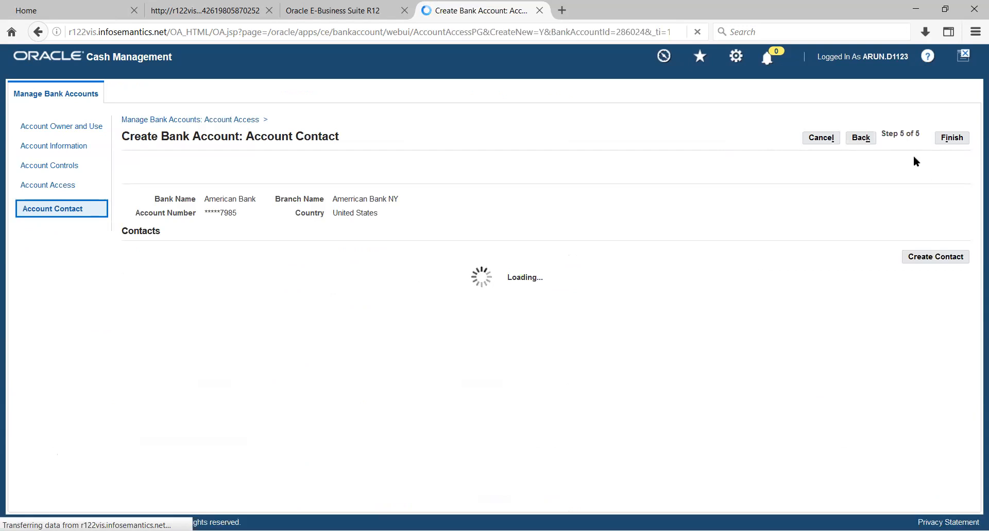
{"action": "left_click", "coordinate": [950, 147]}
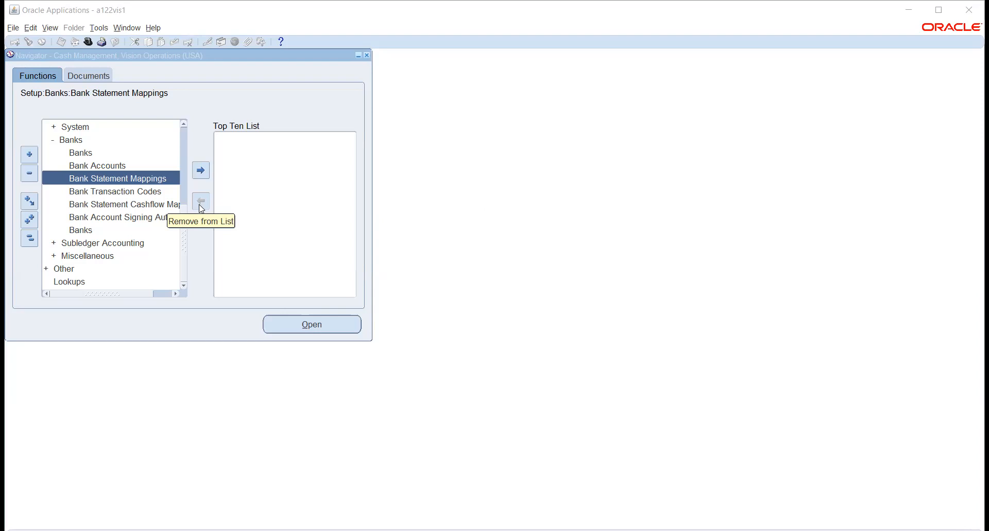
Step: Switch to the Oracle Applications forms and open the SWIFT940 template in Bank Statement Mappings
{"action": "left_click", "coordinate": [299, 323]}
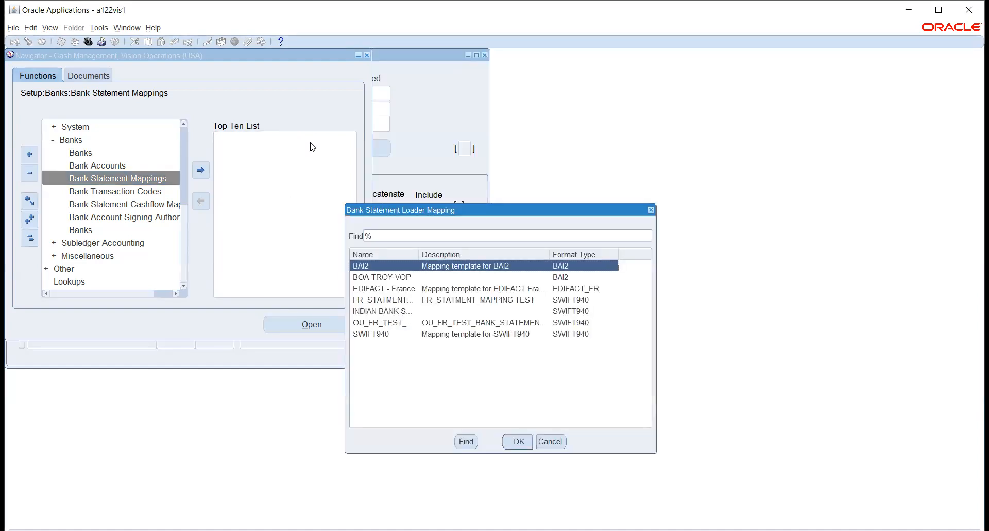
{"action": "left_click", "coordinate": [385, 334]}
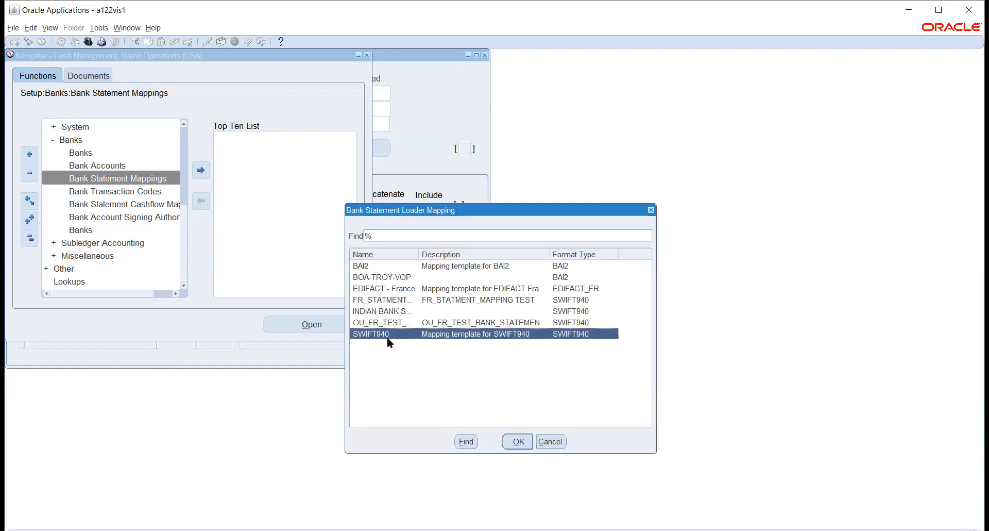
{"action": "left_click", "coordinate": [518, 441]}
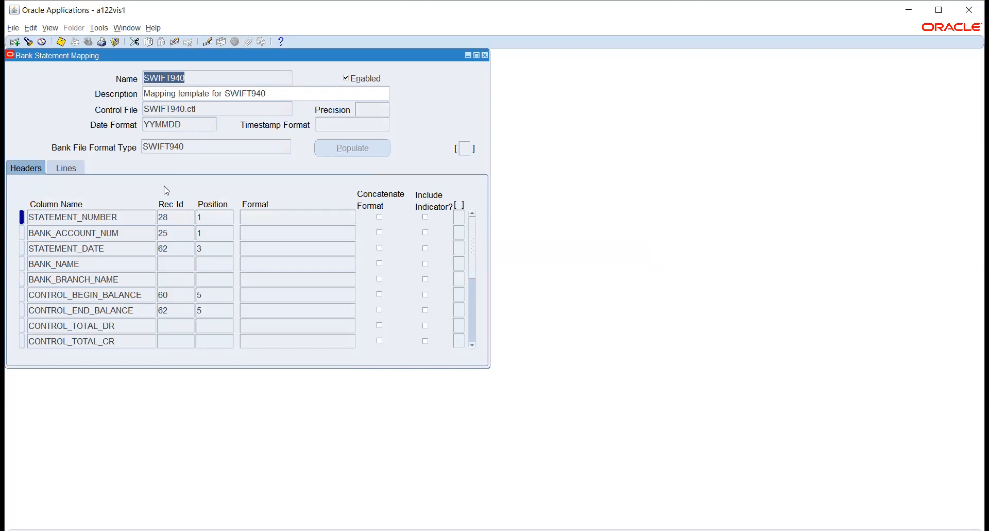
Step: Examine the SWIFT940 header column mappings, including their record IDs and positions, from the statement number through the balance columns
{"action": "double_click", "coordinate": [78, 217]}
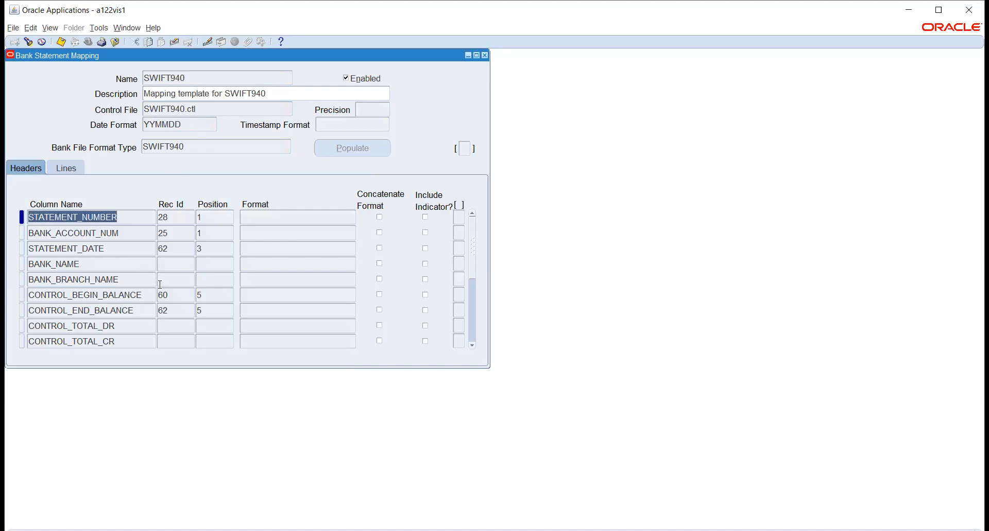
{"action": "left_click", "coordinate": [472, 344]}
{"action": "left_click", "coordinate": [472, 344]}
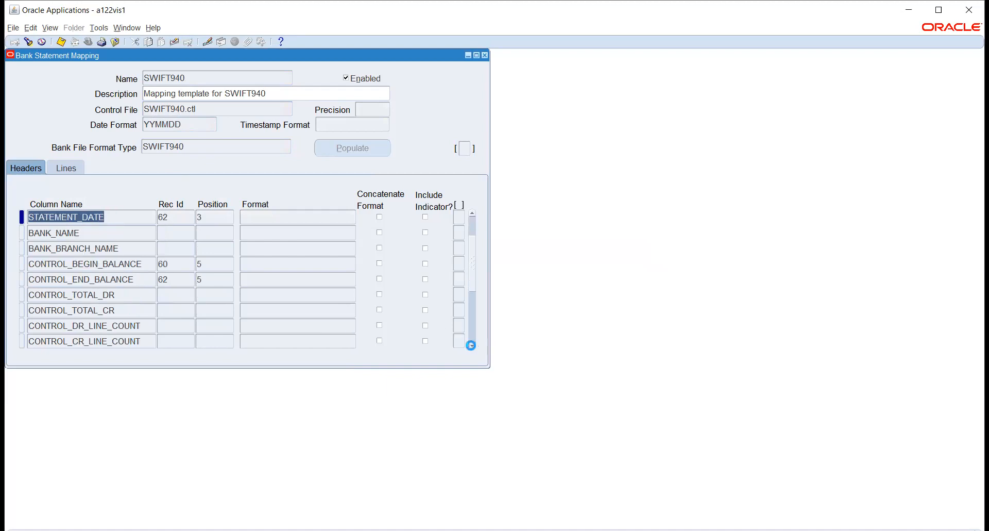
{"action": "left_click", "coordinate": [471, 345]}
{"action": "left_click", "coordinate": [472, 344]}
{"action": "left_click", "coordinate": [472, 345]}
{"action": "left_click", "coordinate": [472, 344]}
{"action": "left_click", "coordinate": [471, 345]}
{"action": "left_click", "coordinate": [471, 344]}
{"action": "left_click", "coordinate": [471, 345]}
{"action": "left_click", "coordinate": [471, 344]}
{"action": "left_click", "coordinate": [471, 345]}
{"action": "left_click", "coordinate": [471, 345]}
{"action": "left_click", "coordinate": [472, 345]}
{"action": "left_click", "coordinate": [471, 345]}
{"action": "left_click", "coordinate": [471, 344]}
{"action": "left_click", "coordinate": [472, 344]}
{"action": "left_click", "coordinate": [471, 345]}
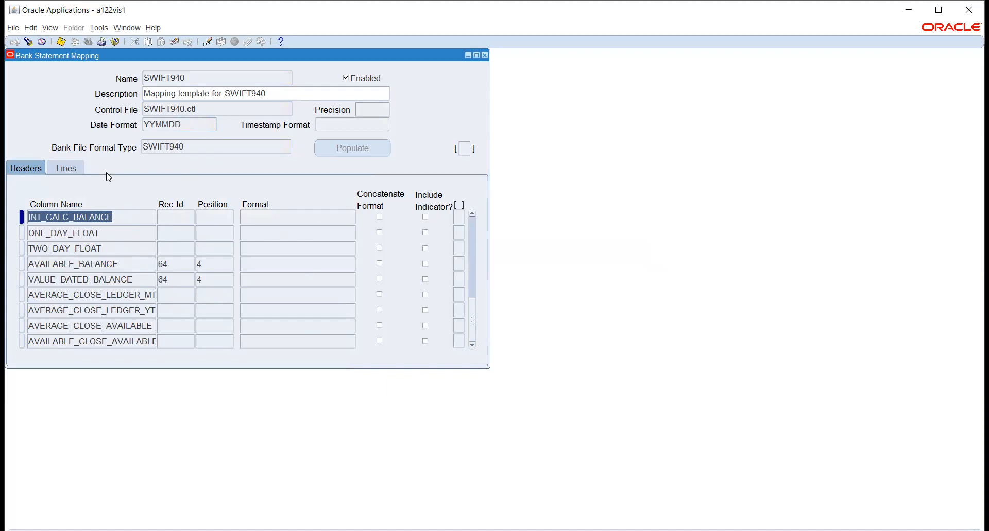
Step: Examine the SWIFT940 line column mappings with their record IDs, positions and formats, and close the mapping form
{"action": "left_click", "coordinate": [72, 171]}
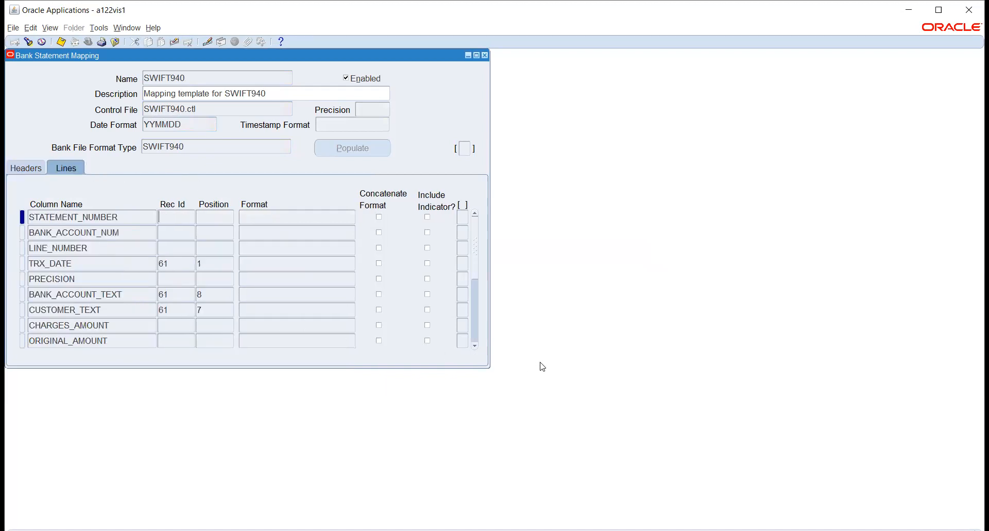
{"action": "left_click", "coordinate": [475, 344]}
{"action": "left_click", "coordinate": [474, 345]}
{"action": "left_click", "coordinate": [474, 345]}
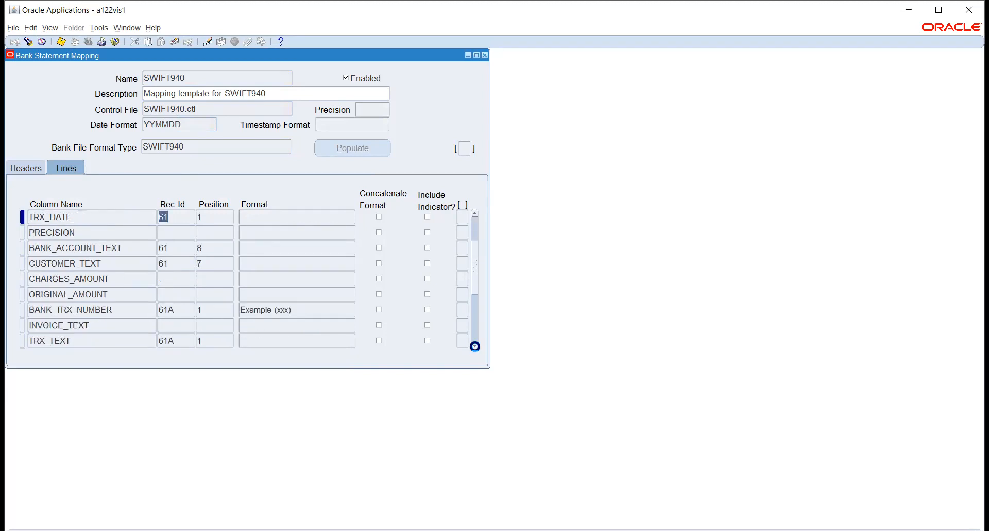
{"action": "left_click", "coordinate": [474, 344]}
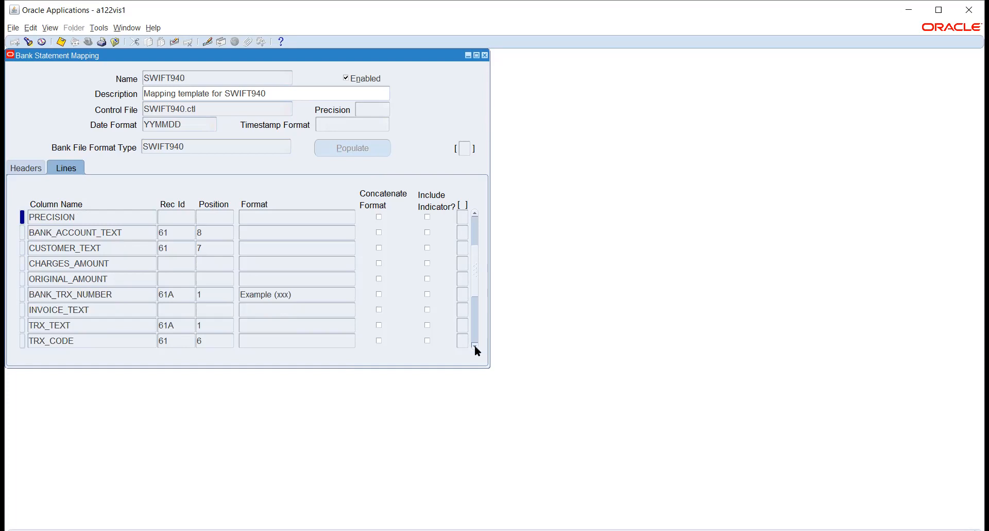
{"action": "left_click", "coordinate": [474, 345]}
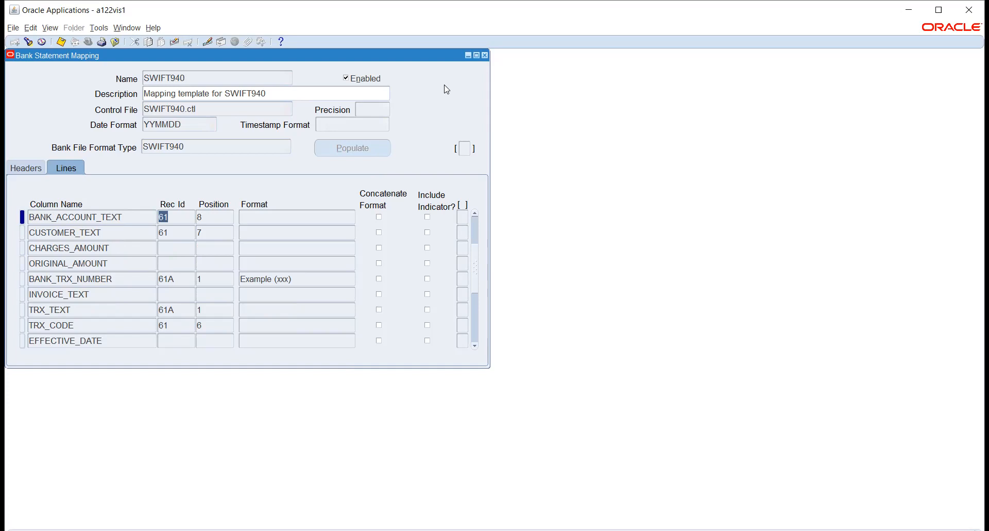
{"action": "left_click", "coordinate": [485, 55]}
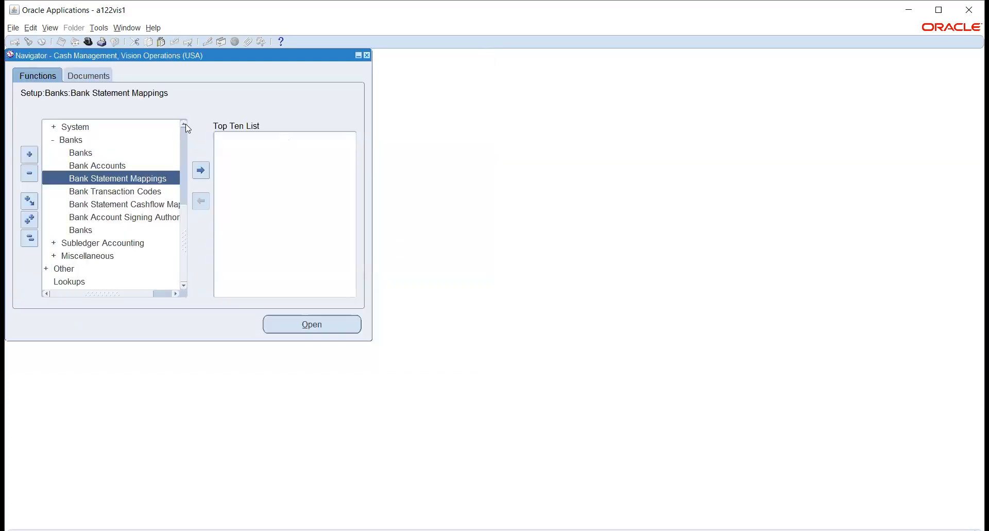
Step: Expand the Bank Statements functions in the Cash Management navigator and look through its entries
{"action": "left_click", "coordinate": [184, 124]}
{"action": "left_click", "coordinate": [184, 124]}
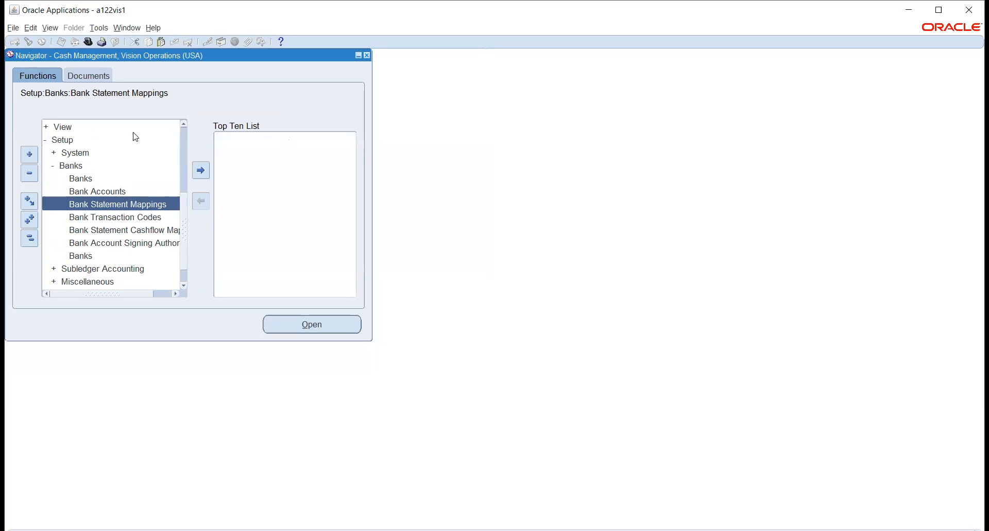
{"action": "left_click", "coordinate": [184, 123]}
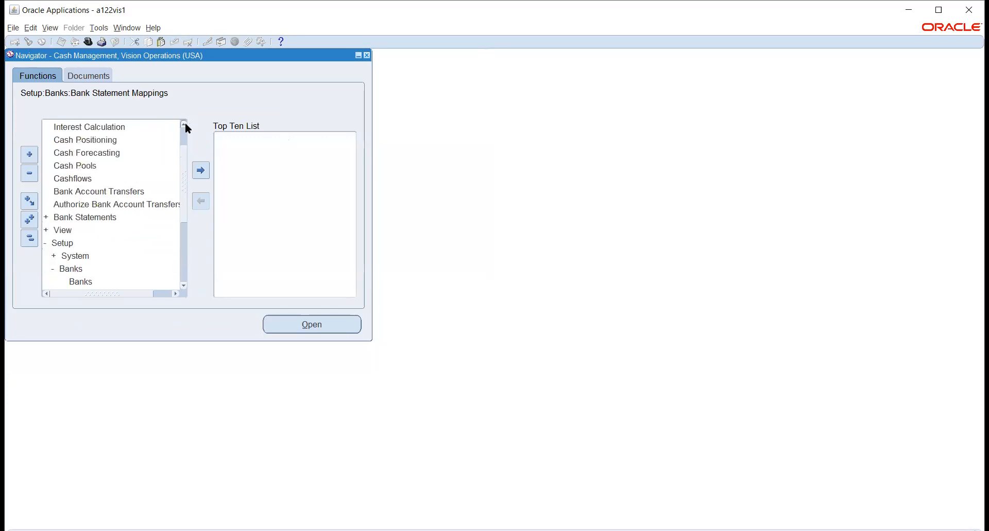
{"action": "left_click", "coordinate": [184, 123]}
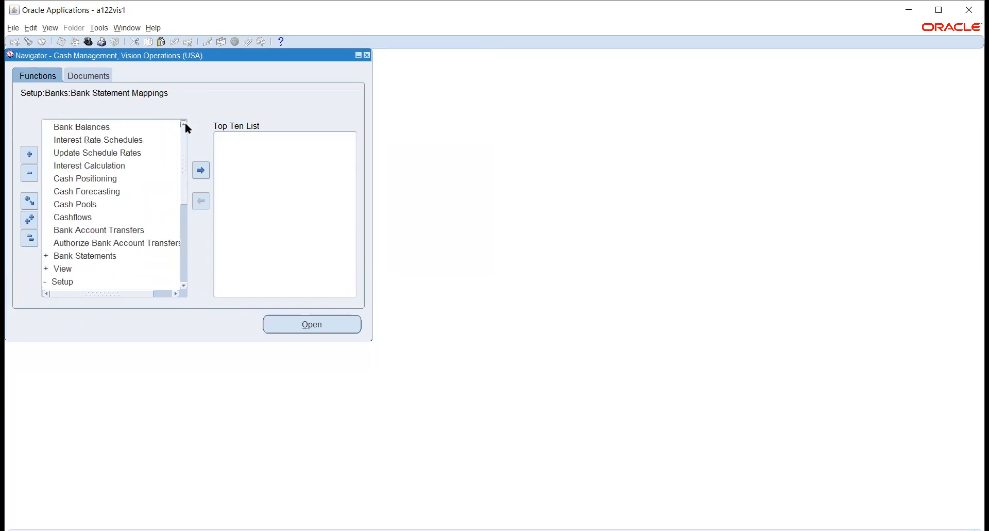
{"action": "left_click", "coordinate": [75, 255]}
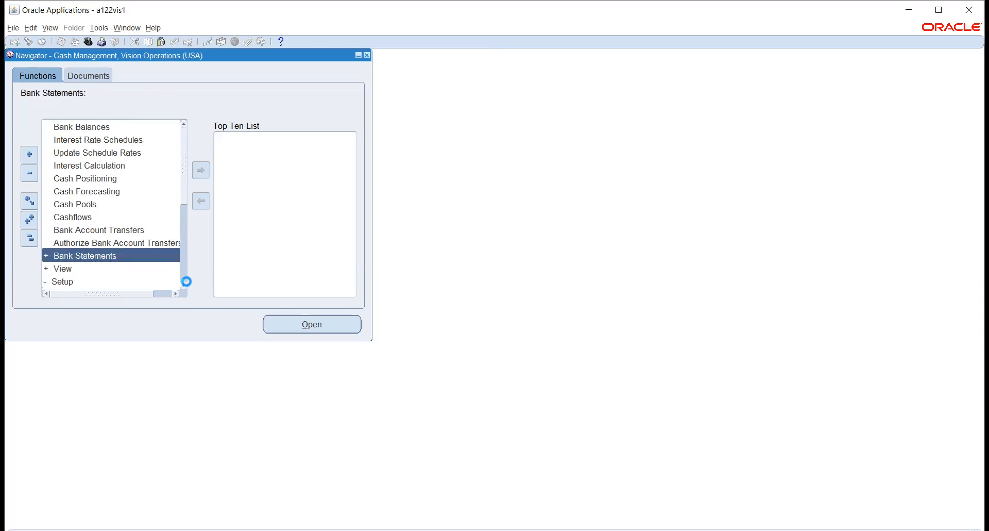
{"action": "left_click", "coordinate": [184, 285]}
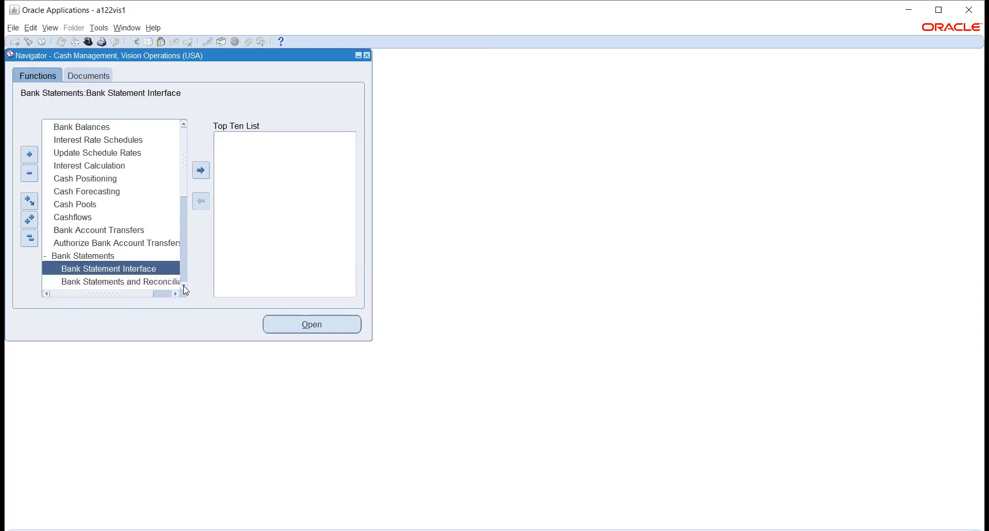
{"action": "left_click", "coordinate": [184, 286]}
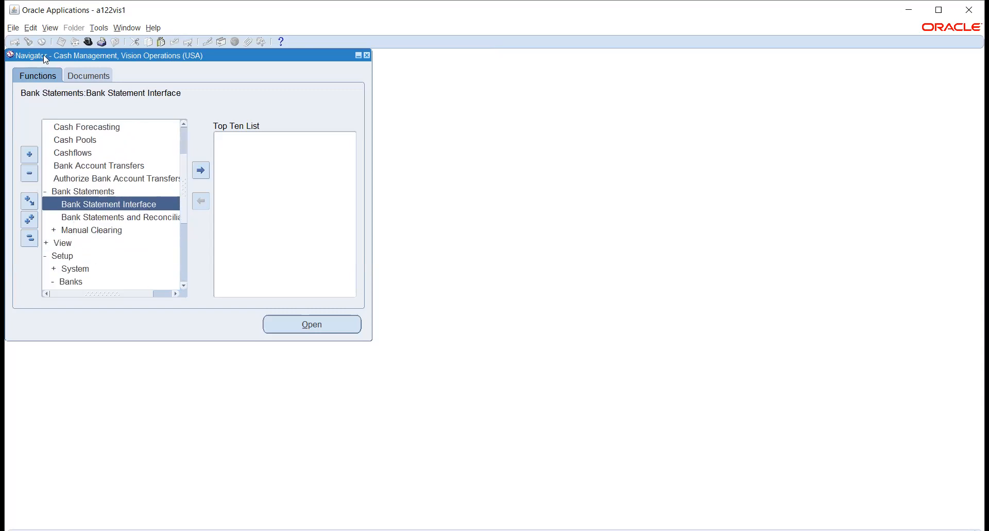
Step: Start a new concurrent request and choose Bank Statement Loader to bring up its parameters
{"action": "left_click", "coordinate": [50, 28]}
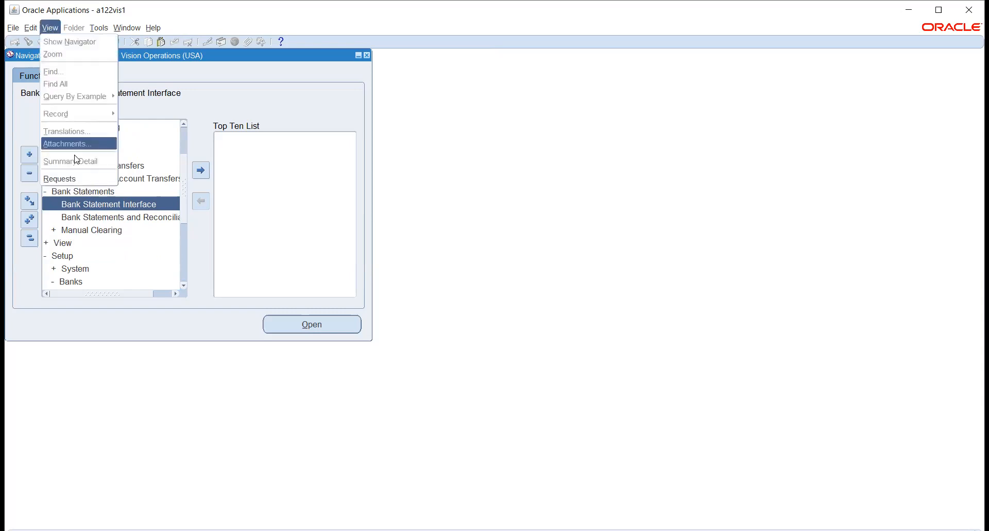
{"action": "left_click", "coordinate": [80, 179]}
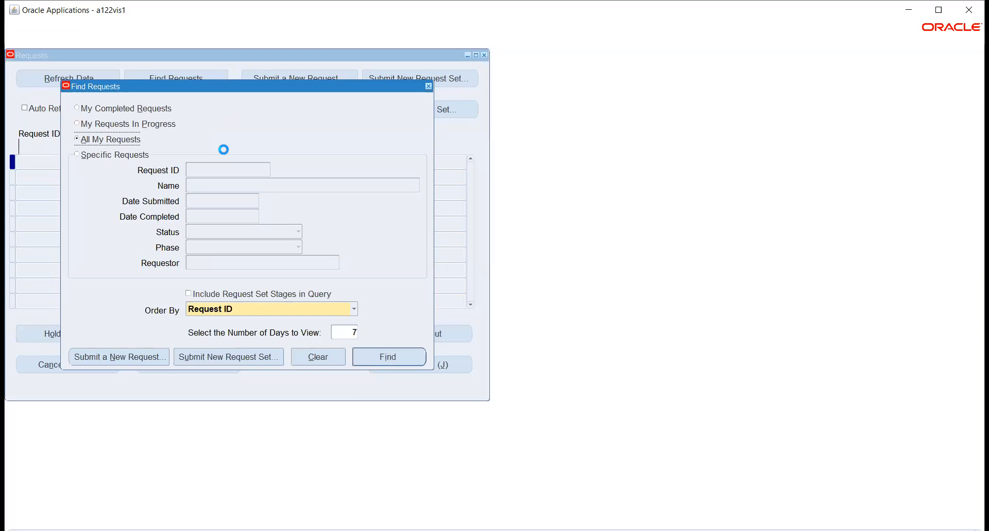
{"action": "left_click", "coordinate": [124, 356]}
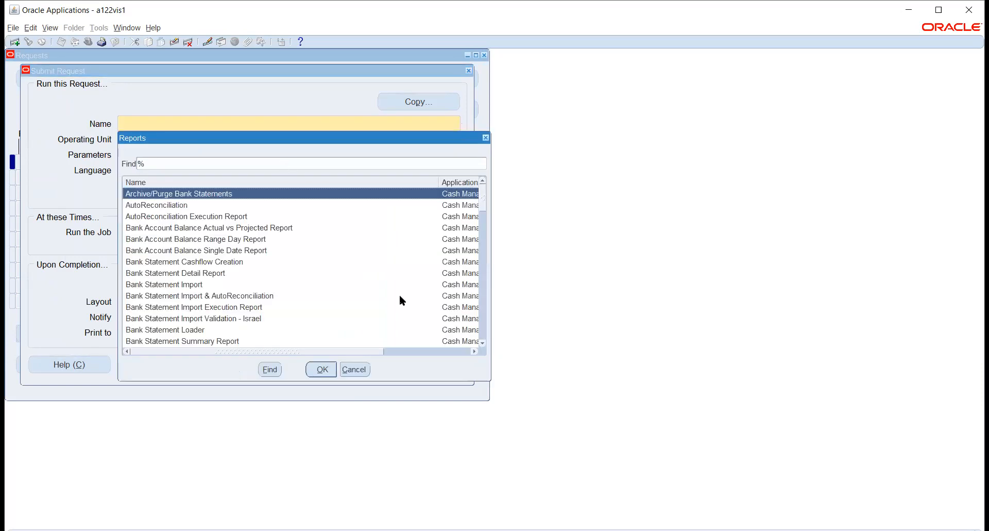
{"action": "left_click", "coordinate": [485, 342]}
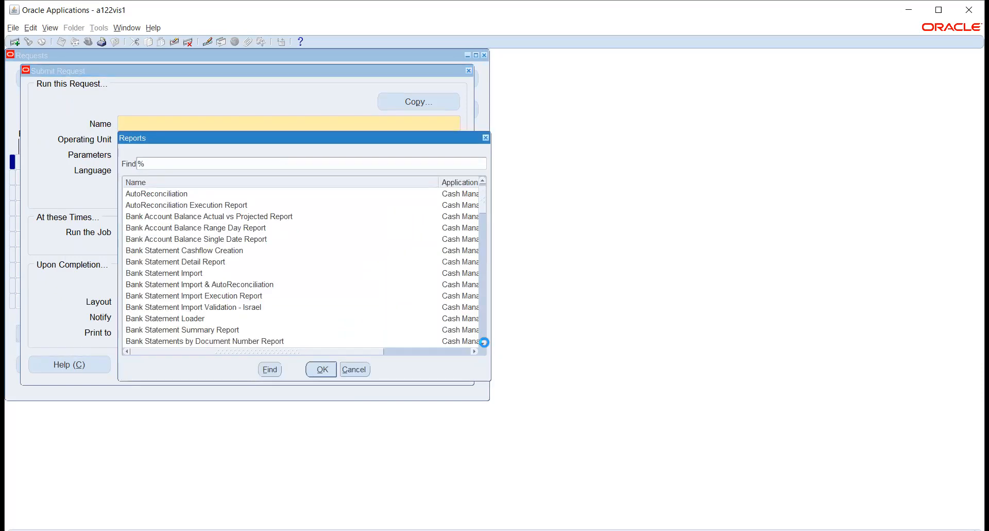
{"action": "left_click", "coordinate": [485, 342]}
{"action": "left_click", "coordinate": [484, 342]}
{"action": "left_click", "coordinate": [484, 342]}
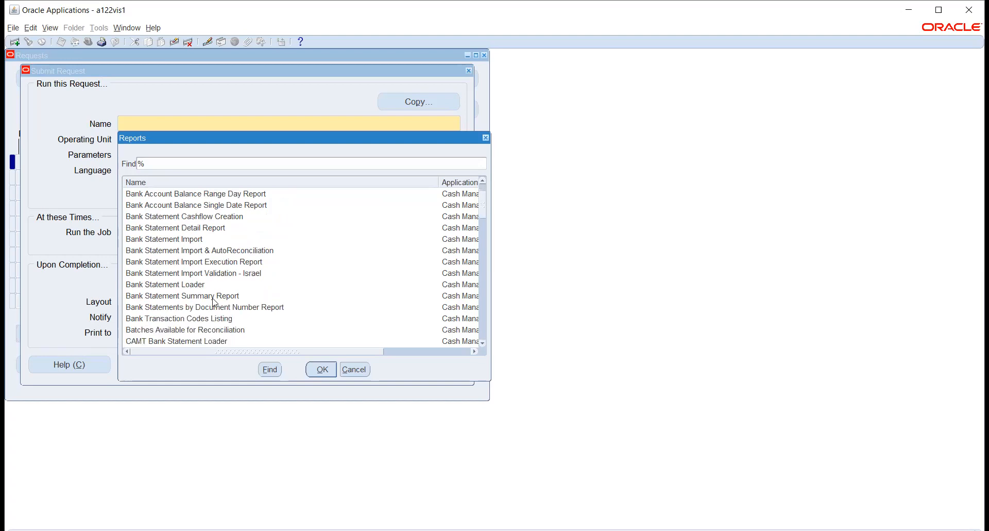
{"action": "left_click", "coordinate": [175, 285]}
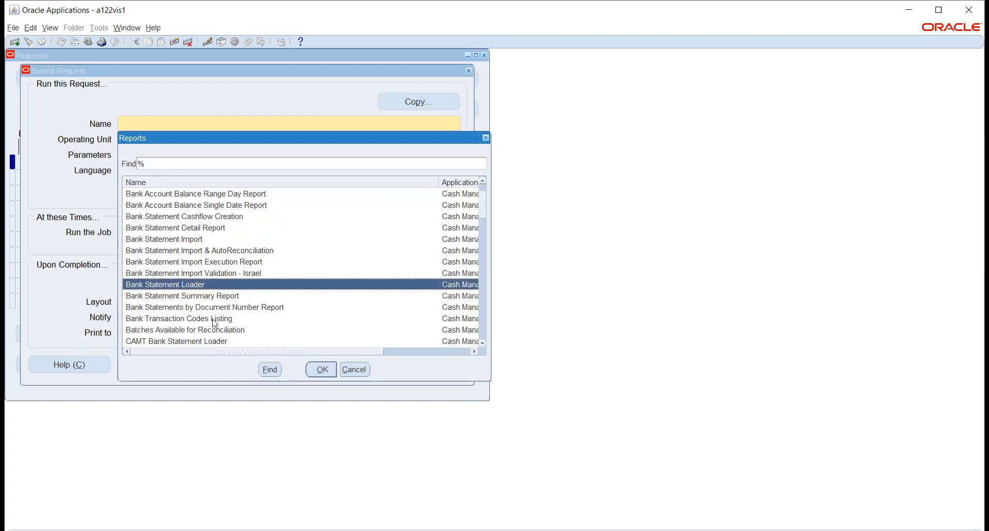
{"action": "left_click", "coordinate": [322, 369]}
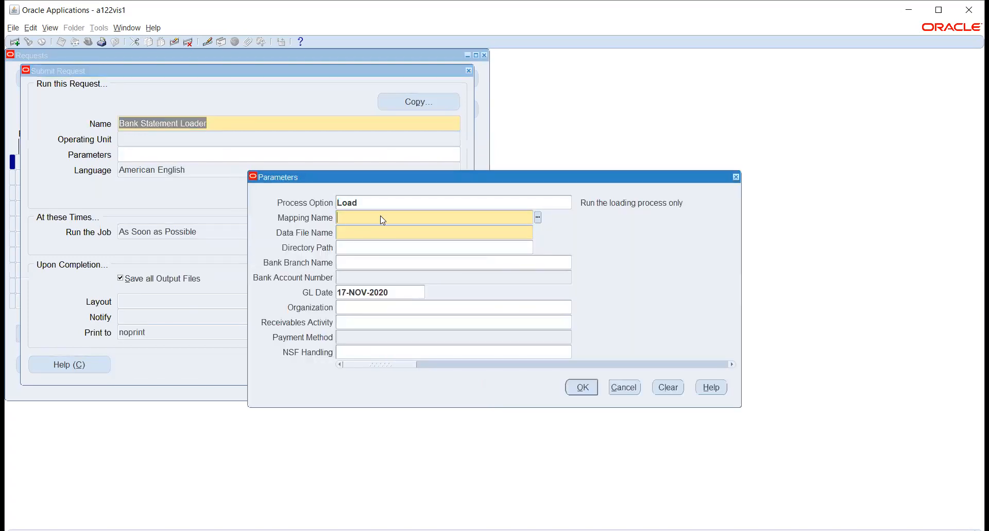
Step: Try the SWIFT940 mapping in the Bank Statement Loader parameters, and cancel the request without submitting it
{"action": "left_click", "coordinate": [537, 217]}
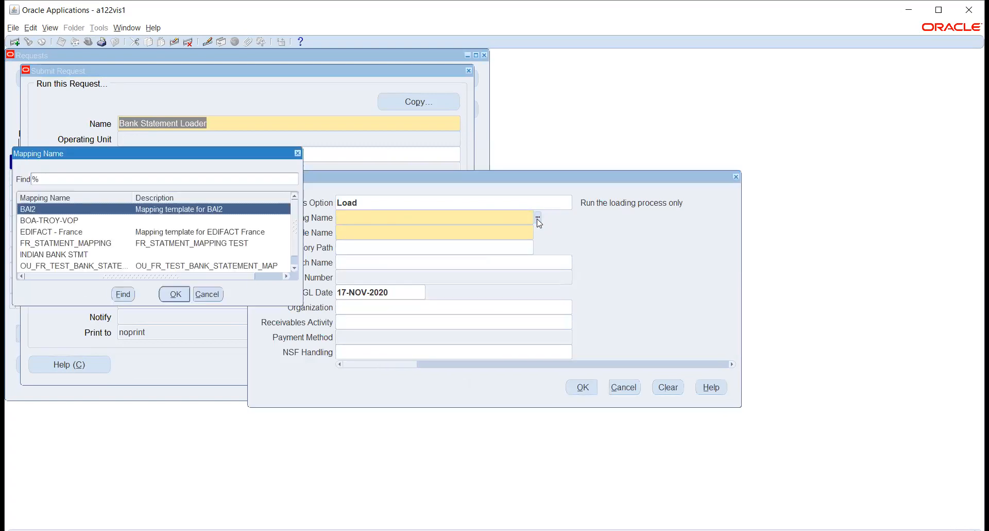
{"action": "key", "text": "Down"}
{"action": "key", "text": "Down"}
{"action": "key", "text": "Down"}
{"action": "key", "text": "Down"}
{"action": "key", "text": "Down"}
{"action": "key", "text": "Down"}
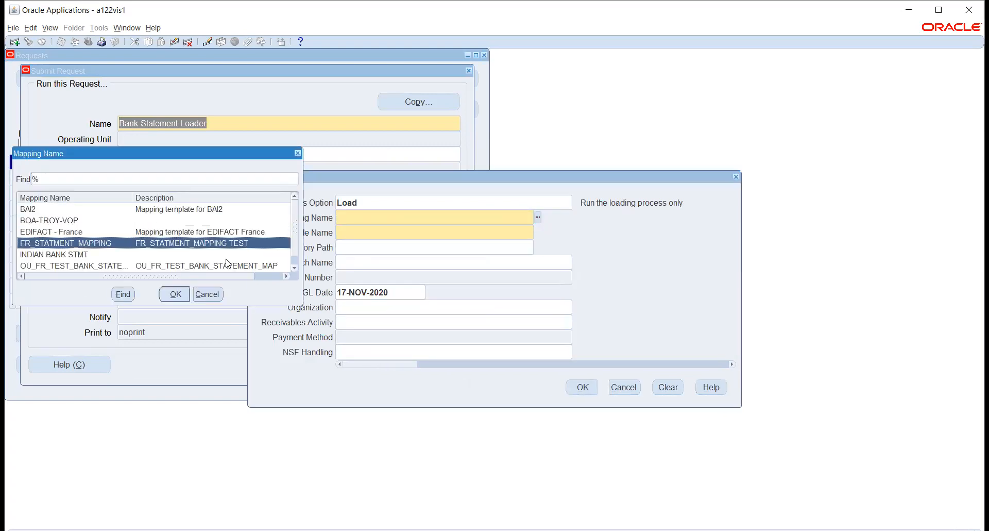
{"action": "key", "text": "Return"}
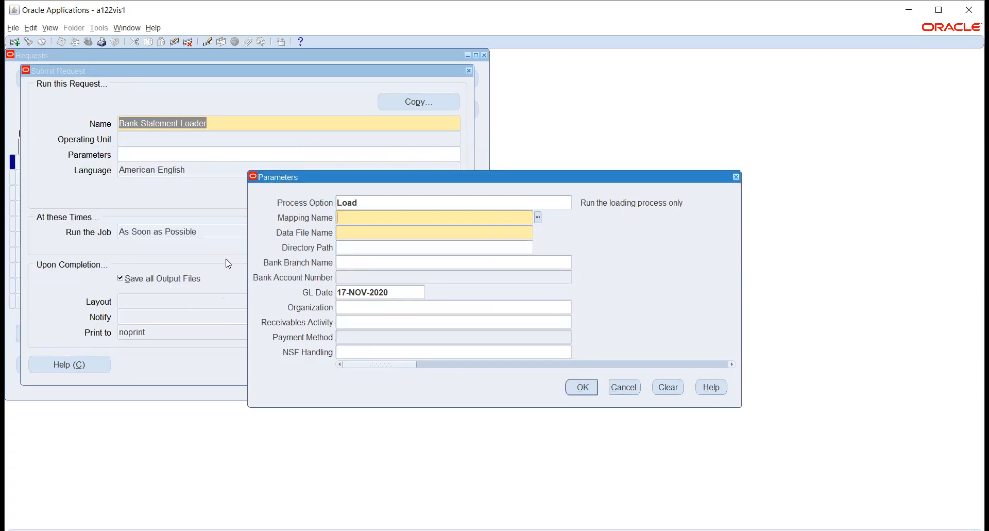
{"action": "left_click", "coordinate": [483, 231]}
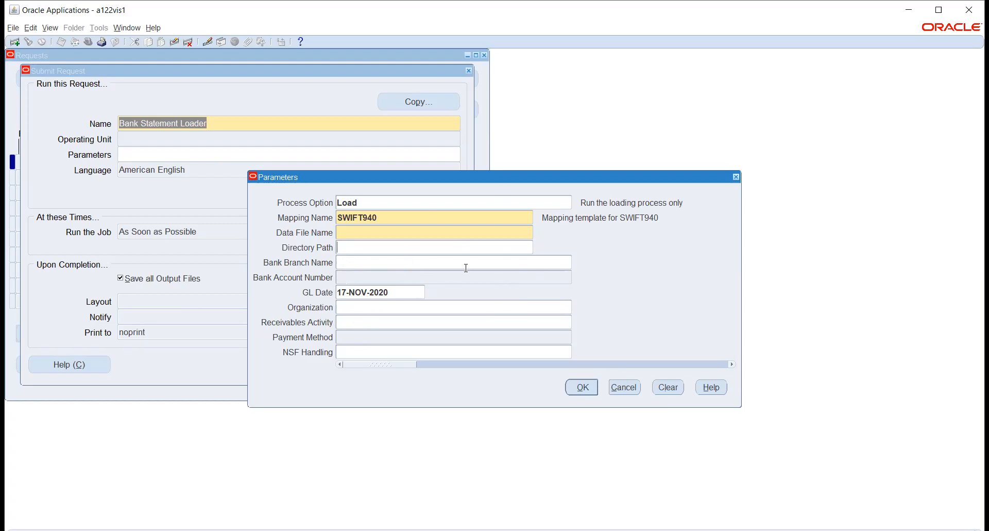
{"action": "left_click", "coordinate": [618, 388]}
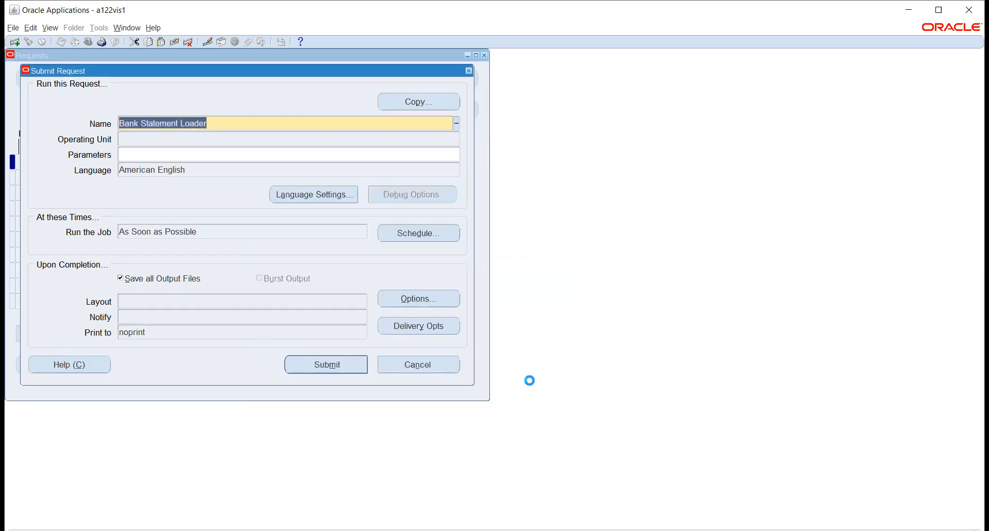
{"action": "left_click", "coordinate": [429, 369]}
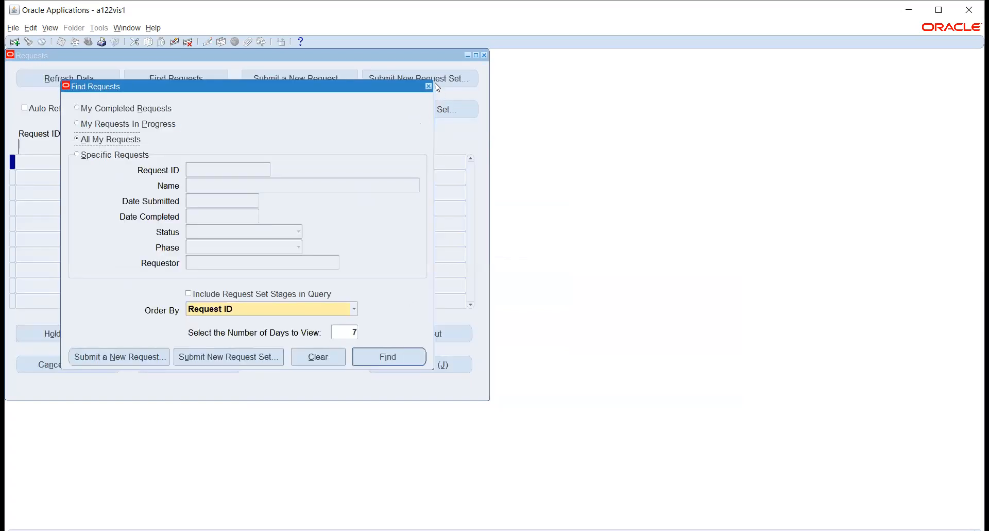
{"action": "left_click", "coordinate": [428, 86]}
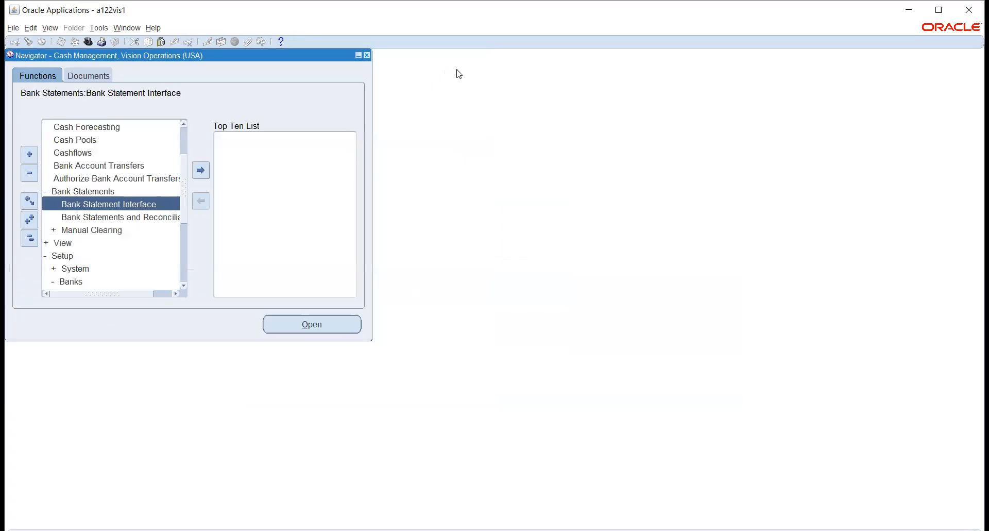
Step: Examine the TROY-1 statement header and its line amounts and references in the Bank Statement Interface, and close the form
{"action": "double_click", "coordinate": [106, 205]}
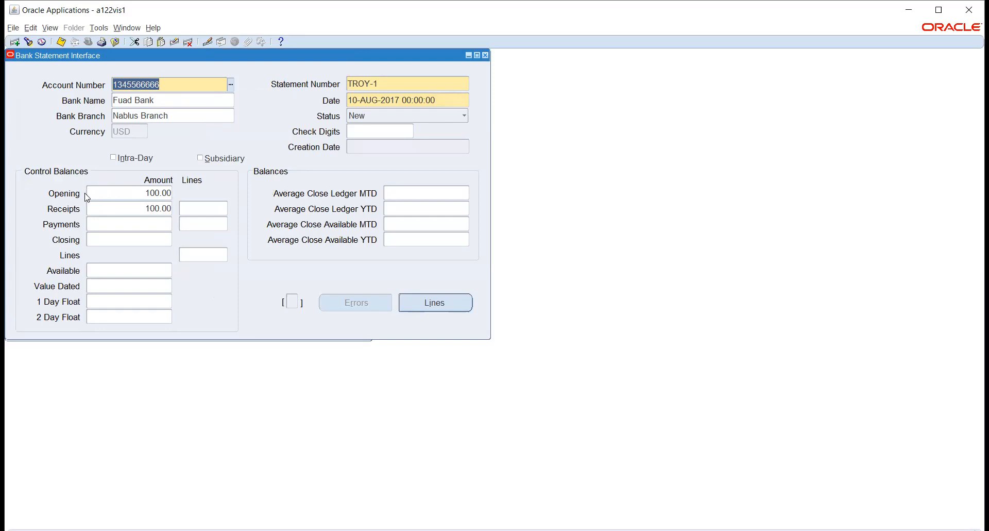
{"action": "left_click", "coordinate": [436, 303]}
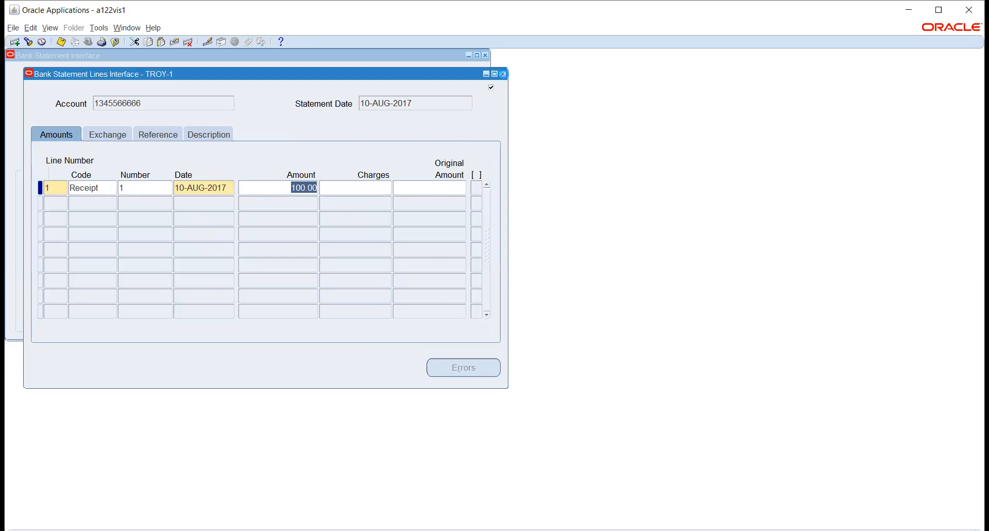
{"action": "left_click", "coordinate": [503, 74]}
{"action": "left_click", "coordinate": [425, 303]}
{"action": "left_click", "coordinate": [155, 135]}
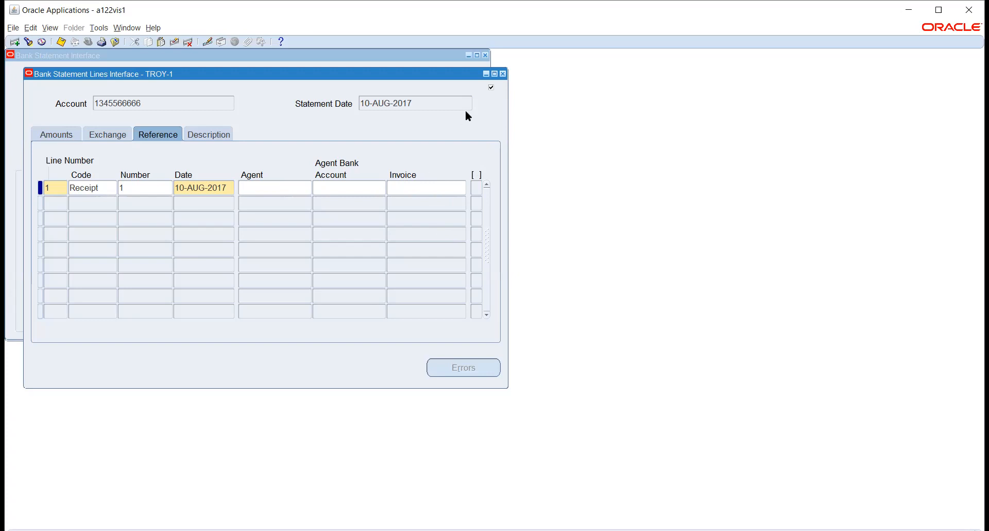
{"action": "left_click", "coordinate": [503, 74]}
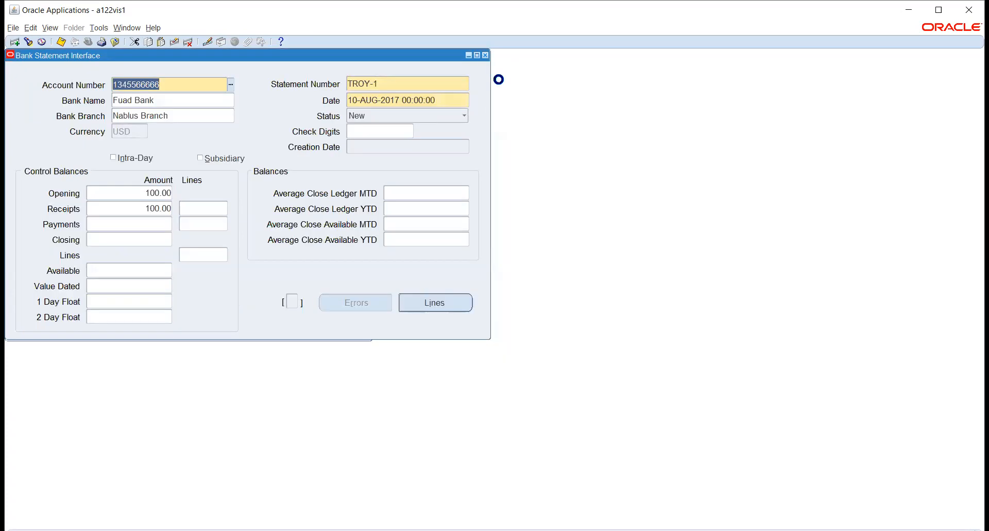
{"action": "left_click", "coordinate": [485, 56]}
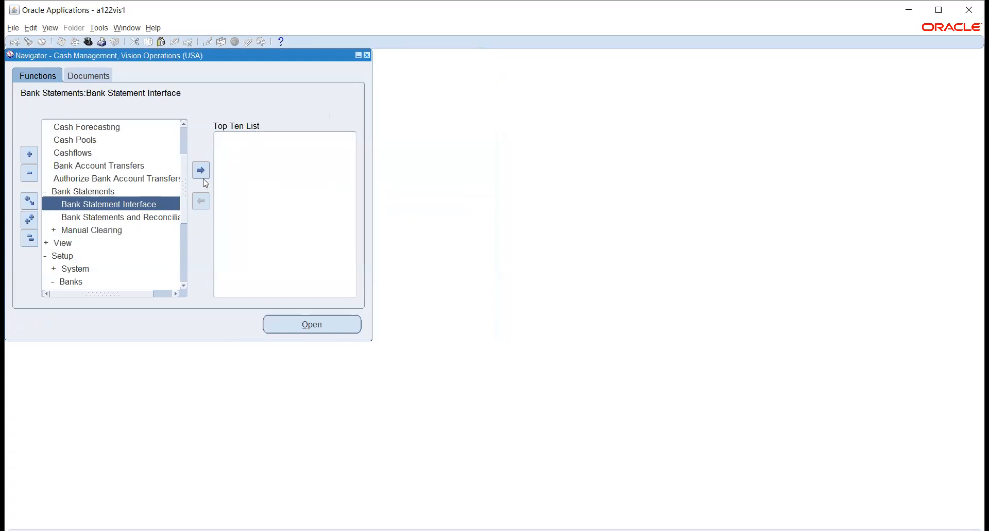
Step: Select the Bank Statements and Reconciliation function, and begin a new concurrent request
{"action": "left_click", "coordinate": [77, 216]}
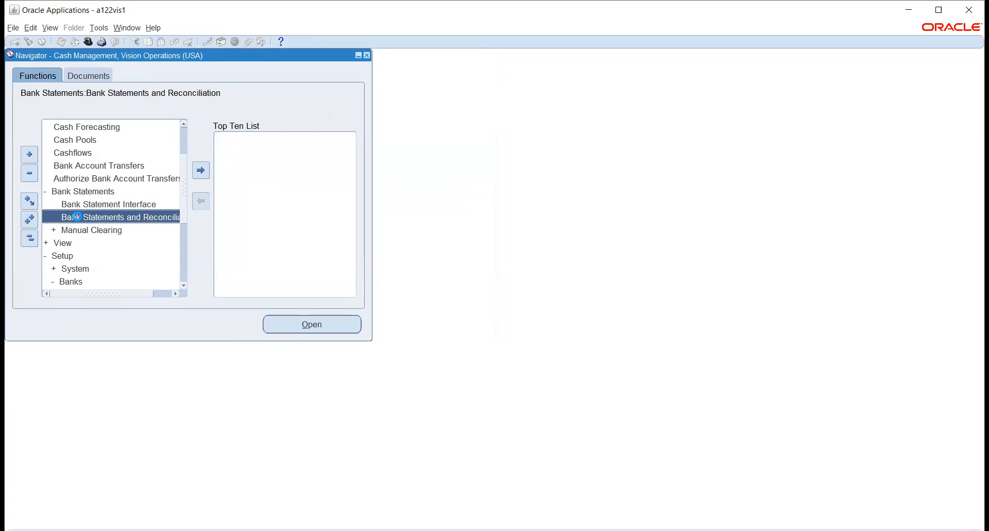
{"action": "double_click", "coordinate": [174, 217]}
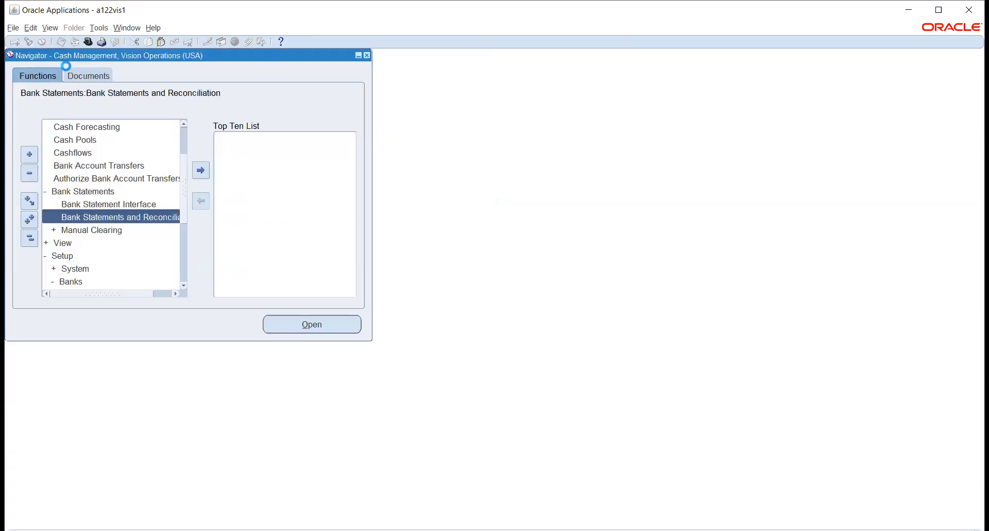
{"action": "left_click", "coordinate": [49, 28]}
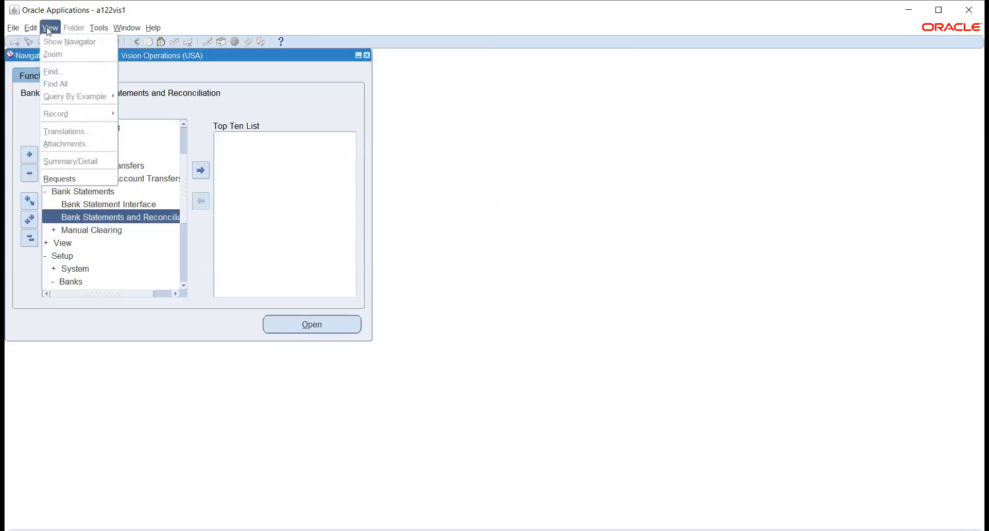
{"action": "left_click", "coordinate": [74, 178]}
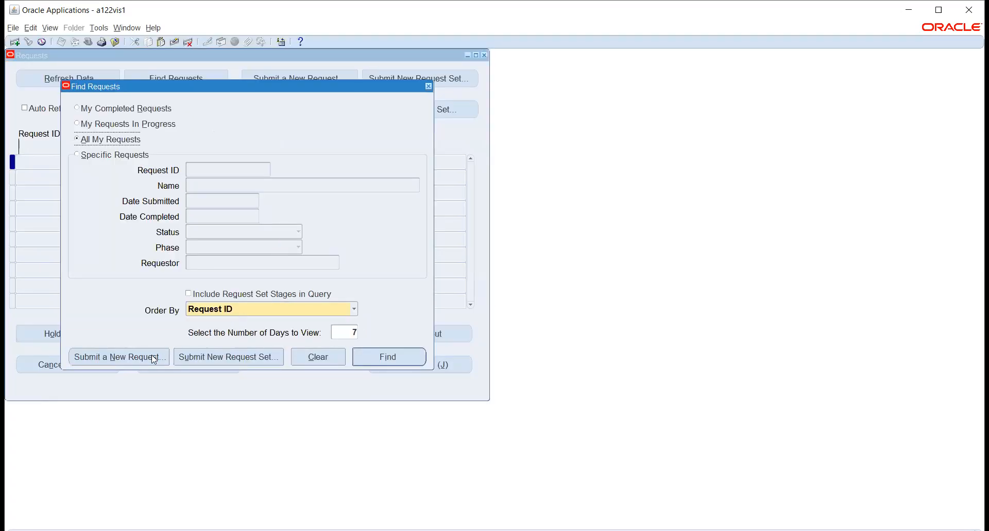
{"action": "left_click", "coordinate": [152, 358]}
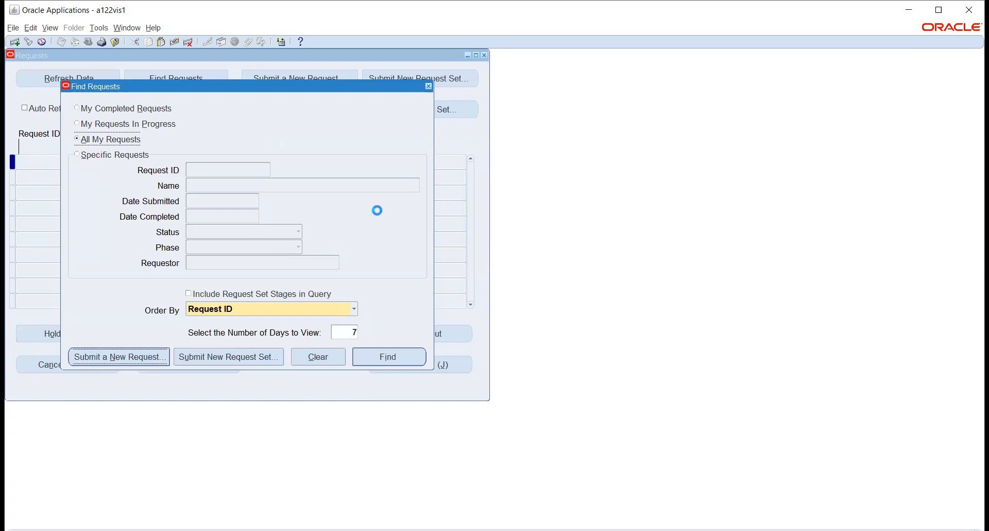
Step: Choose the AutoReconciliation request to review its parameters, and cancel it without submitting
{"action": "left_click", "coordinate": [457, 123]}
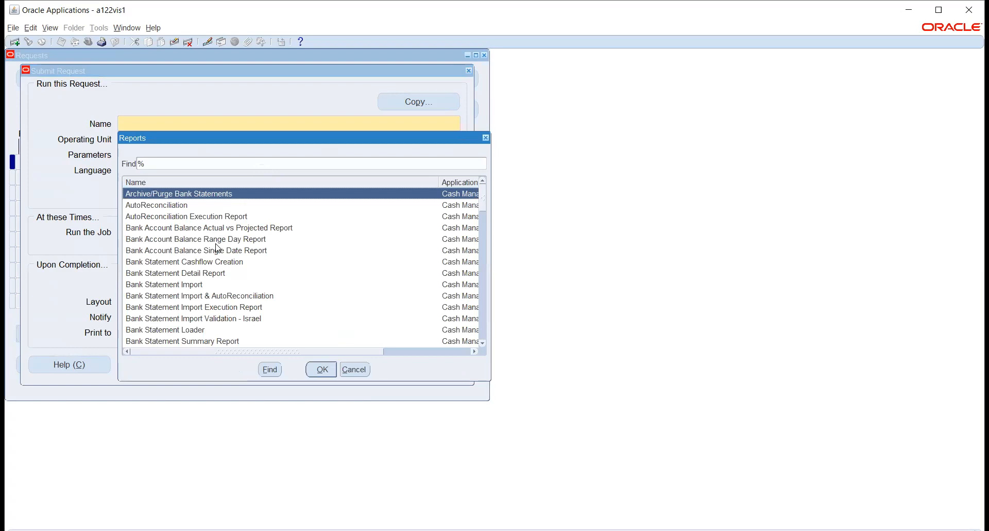
{"action": "key", "text": "Down"}
{"action": "key", "text": "Down"}
{"action": "key", "text": "Down"}
{"action": "key", "text": "Down"}
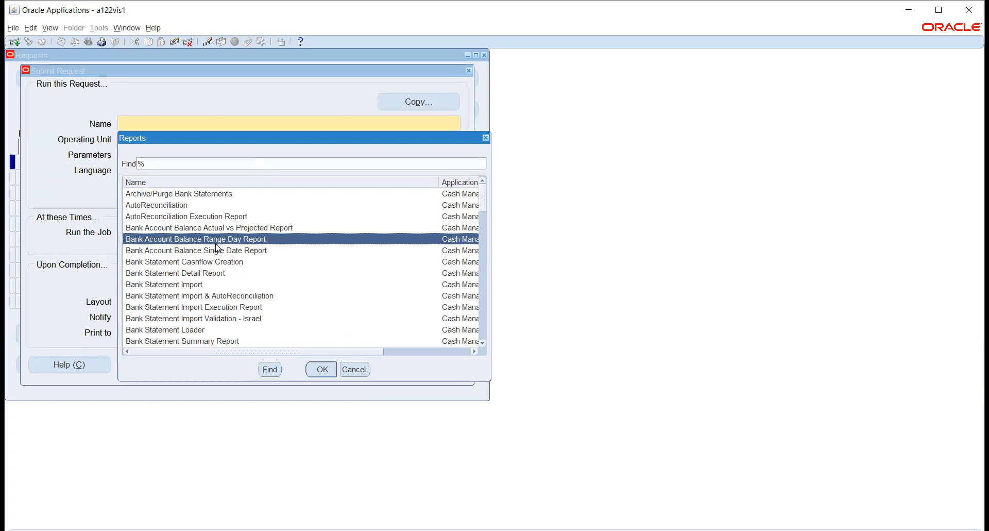
{"action": "key", "text": "Down"}
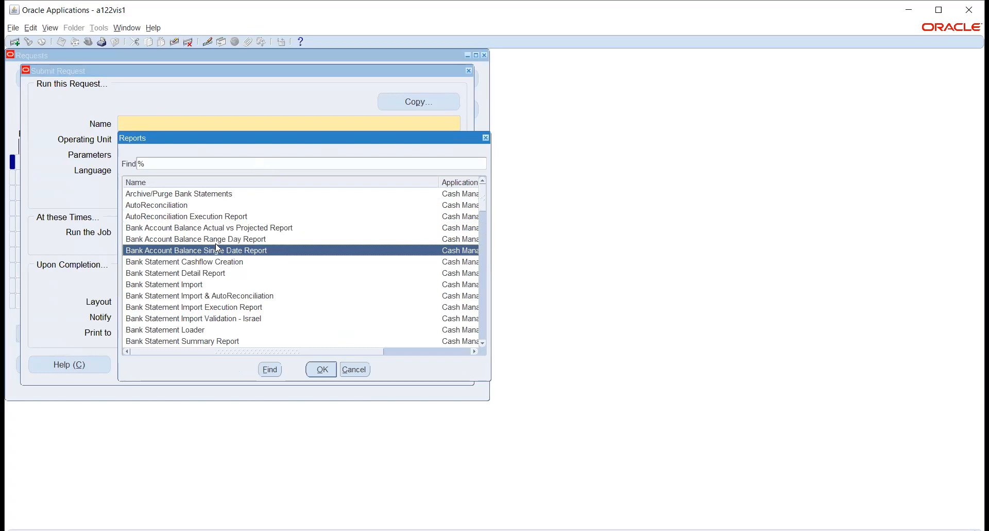
{"action": "key", "text": "Up"}
{"action": "key", "text": "Up"}
{"action": "key", "text": "Up"}
{"action": "key", "text": "Up"}
{"action": "key", "text": "Return"}
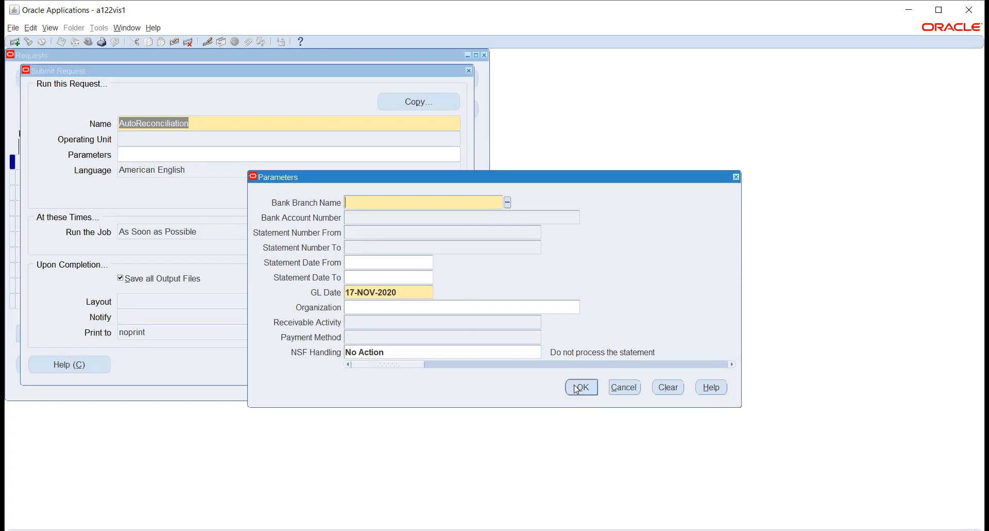
{"action": "left_click", "coordinate": [624, 387]}
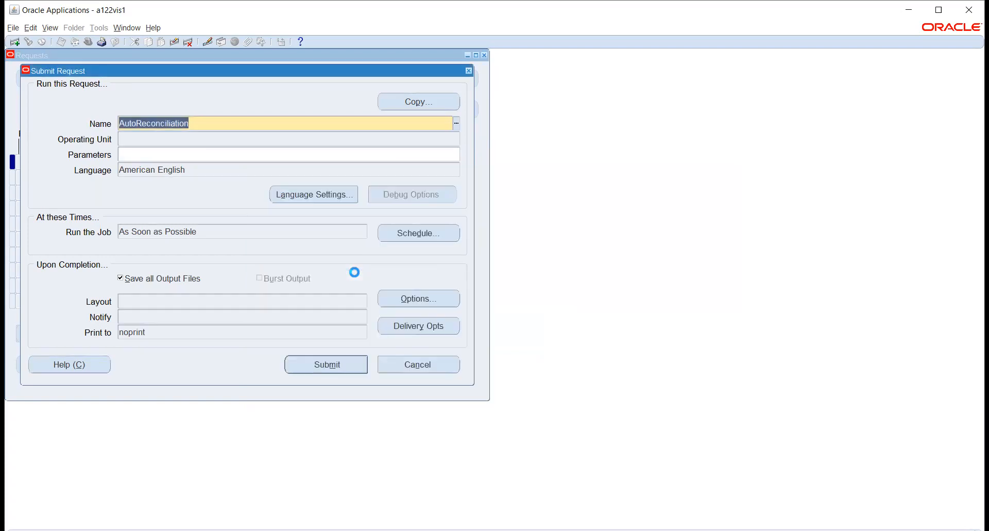
{"action": "left_click", "coordinate": [431, 364]}
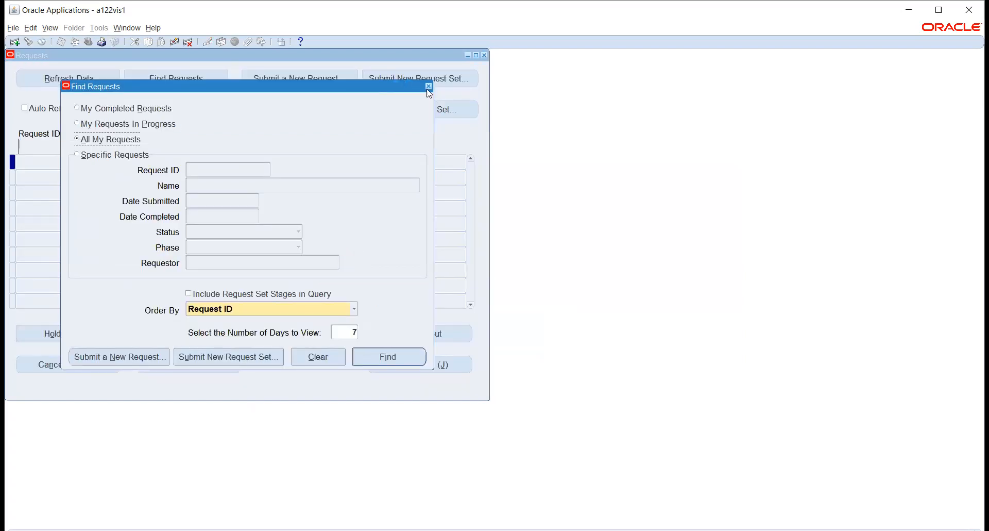
{"action": "left_click", "coordinate": [428, 86]}
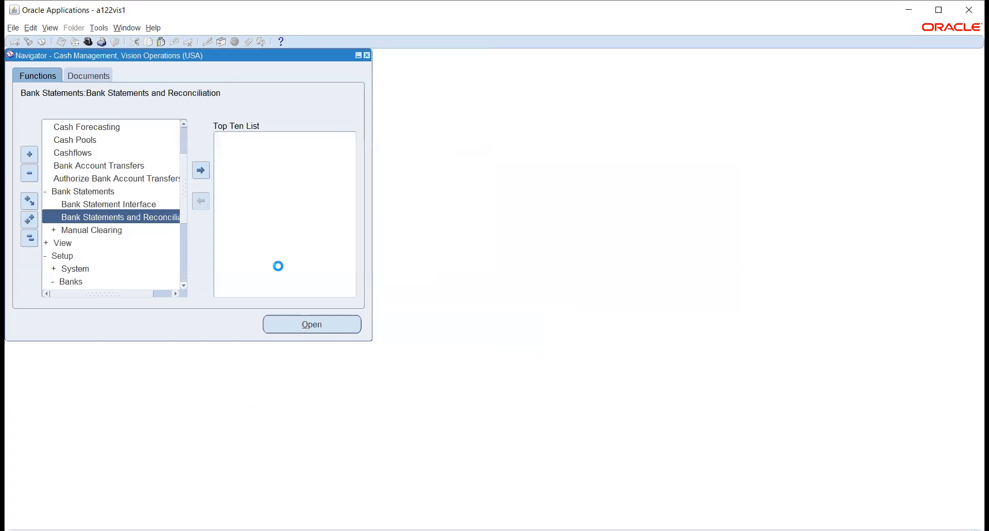
Step: Open the Clear Transactions function under Manual Clearing
{"action": "left_click", "coordinate": [104, 230]}
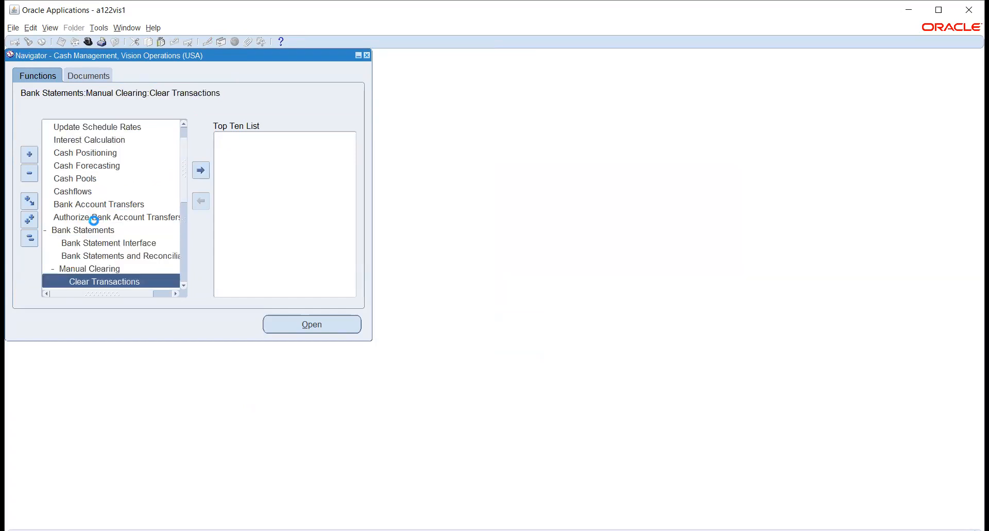
{"action": "left_click", "coordinate": [183, 285]}
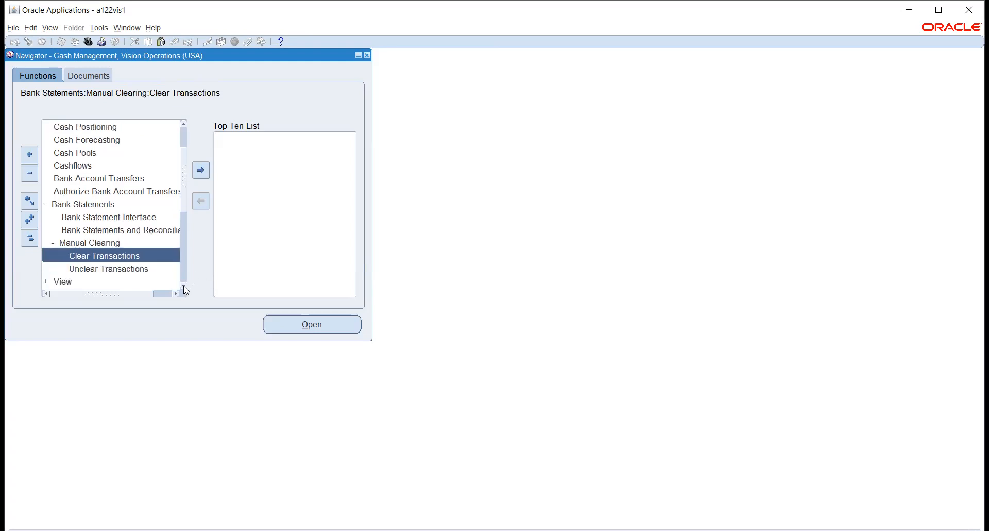
{"action": "left_click", "coordinate": [289, 324]}
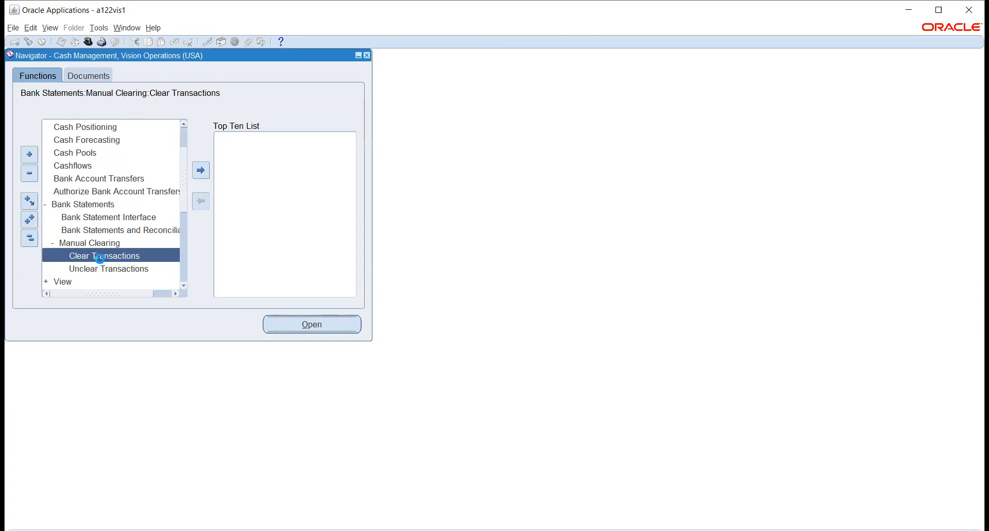
Step: Search for transactions to clear in the Vision Nacha Account-202 bank account, and close the results
{"action": "left_click", "coordinate": [199, 258]}
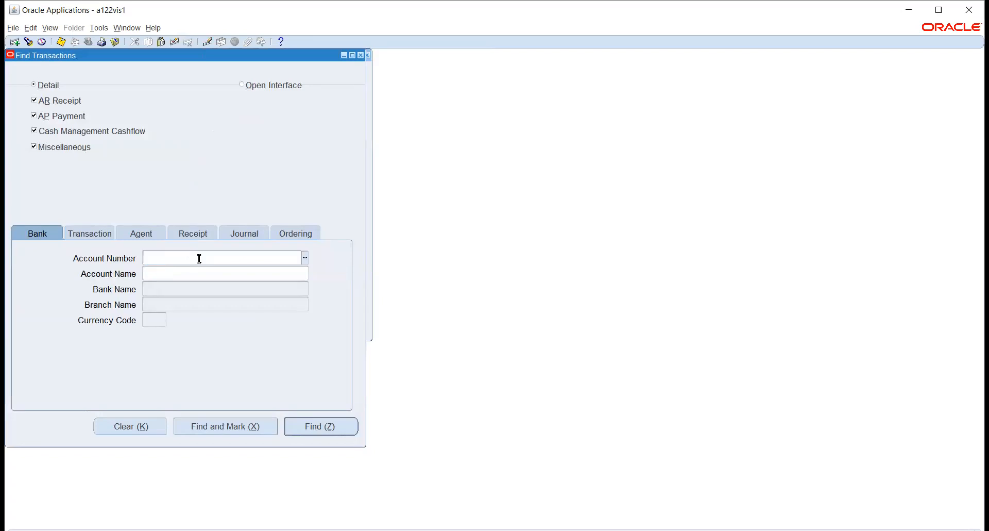
{"action": "left_click", "coordinate": [305, 257]}
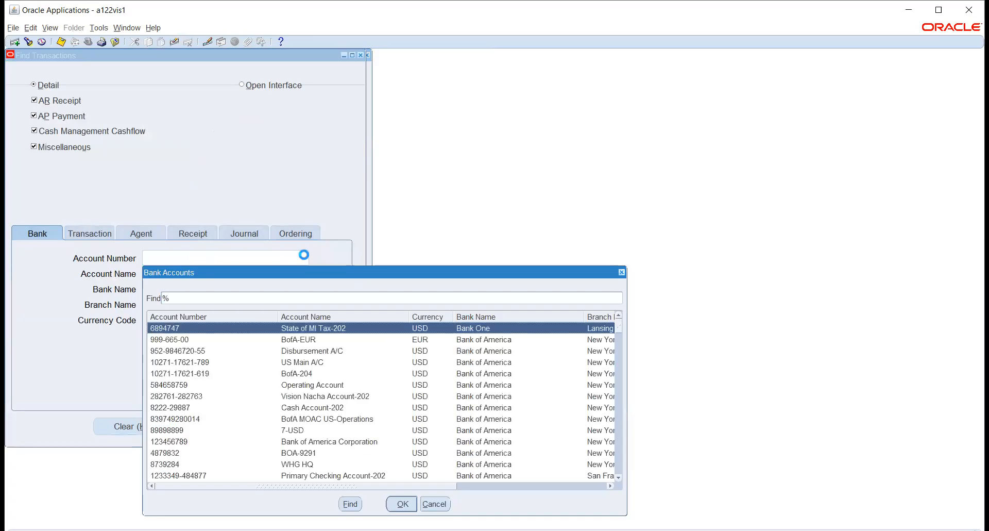
{"action": "left_click", "coordinate": [314, 397]}
{"action": "left_click", "coordinate": [396, 503]}
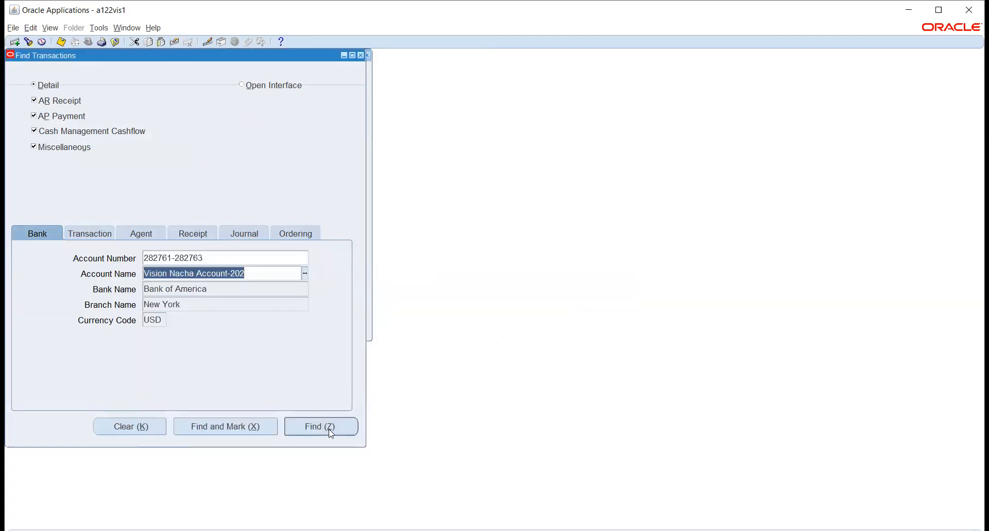
{"action": "left_click", "coordinate": [326, 426]}
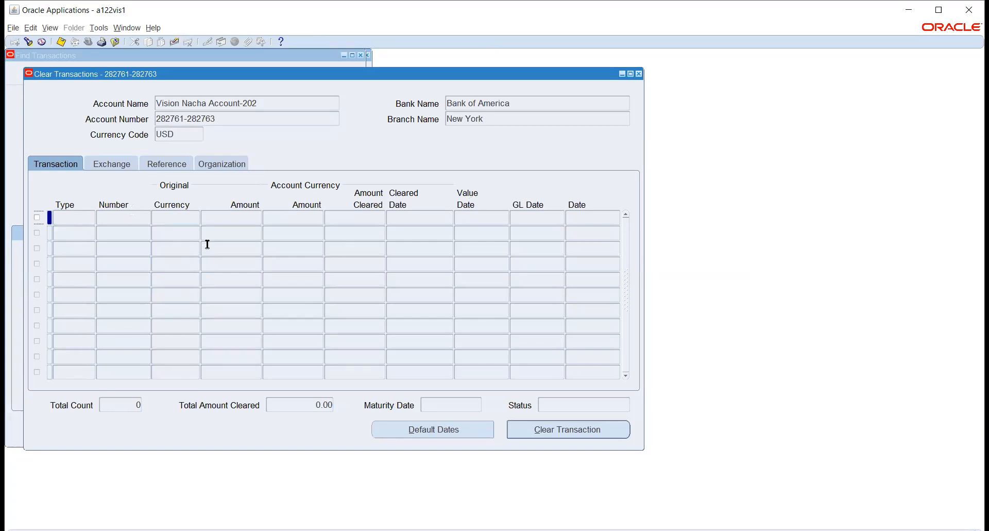
{"action": "left_click", "coordinate": [639, 73]}
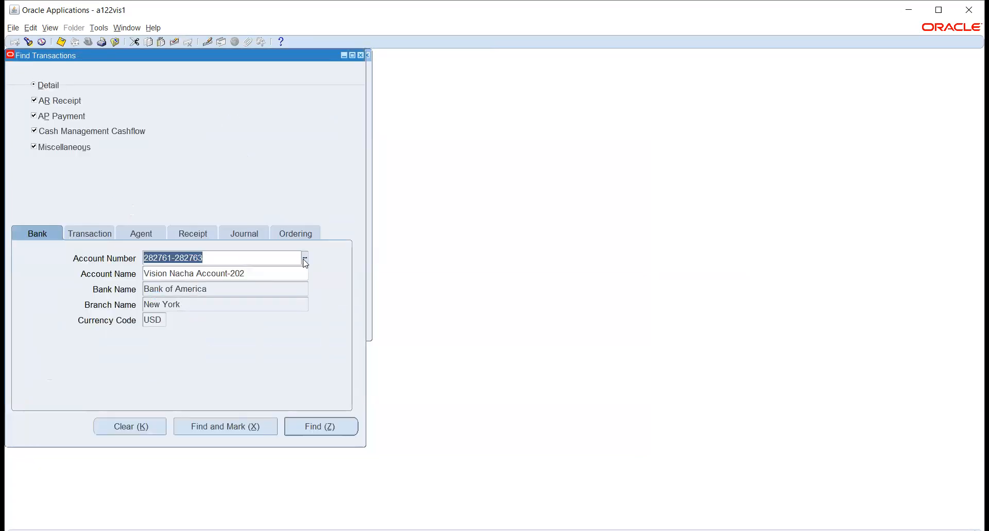
Step: Search for transactions to clear in the WHG HQ account at Bank of America
{"action": "key", "text": "ctrl+l"}
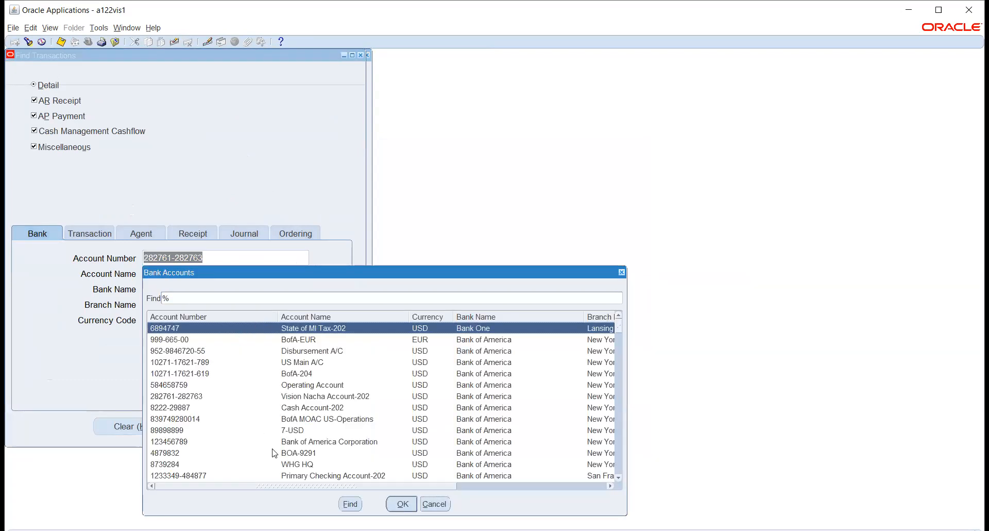
{"action": "left_click", "coordinate": [297, 465]}
{"action": "left_click", "coordinate": [402, 504]}
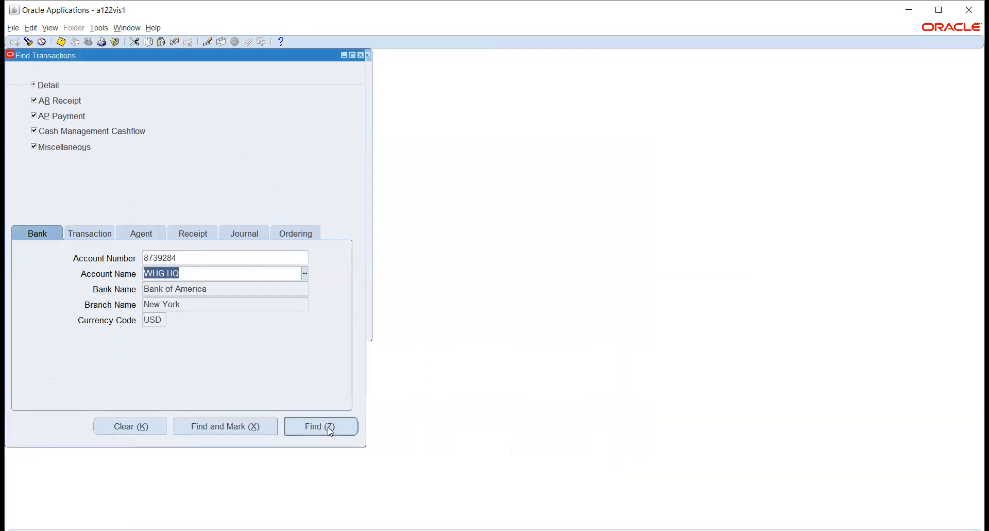
{"action": "left_click", "coordinate": [328, 426]}
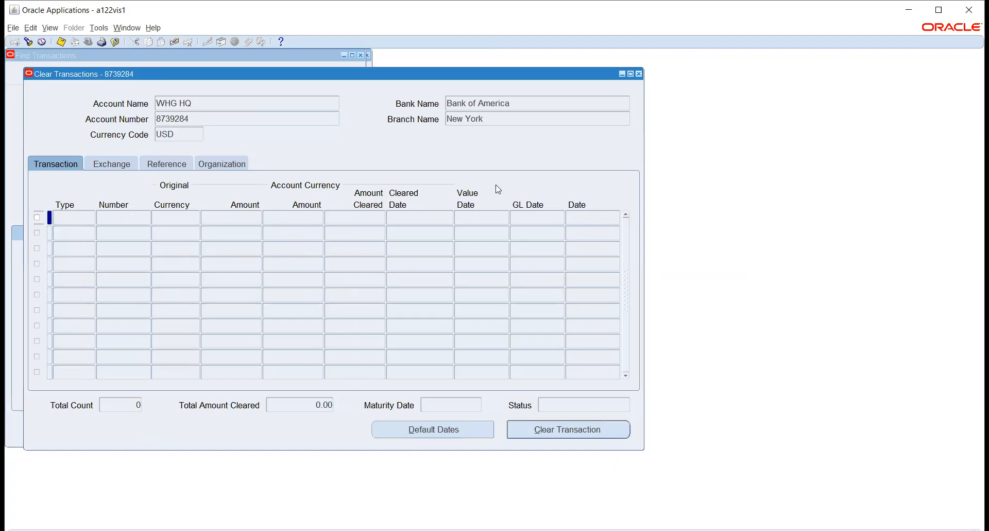
Step: Return to the search criteria, choose the Bank of America Operating Account, and find its transactions available for clearing
{"action": "left_click", "coordinate": [253, 59]}
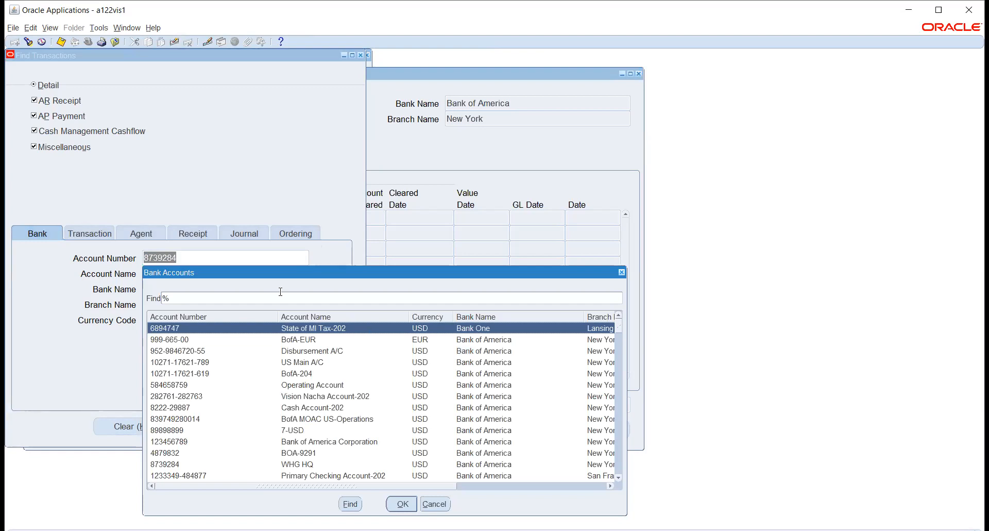
{"action": "left_click_drag", "start_coordinate": [145, 265], "coordinate": [59, 98]}
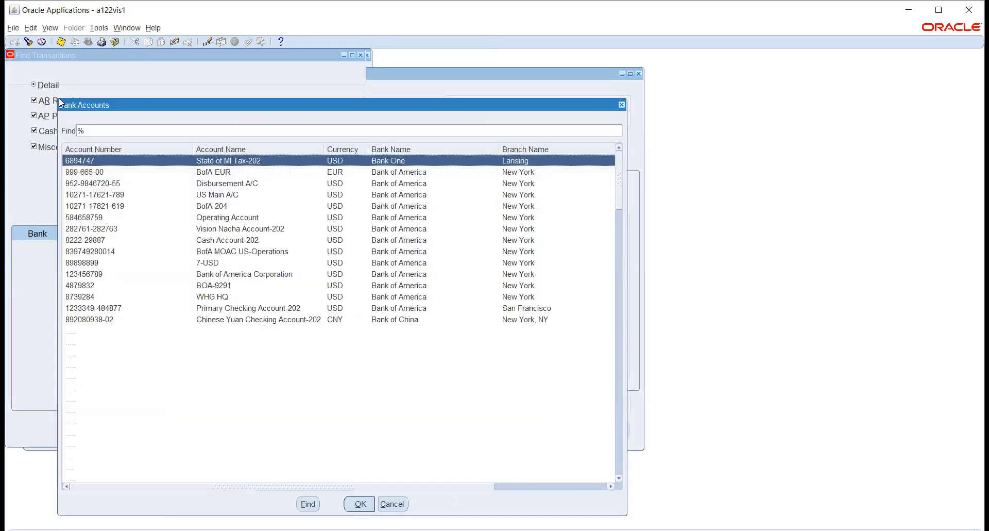
{"action": "left_click", "coordinate": [111, 218]}
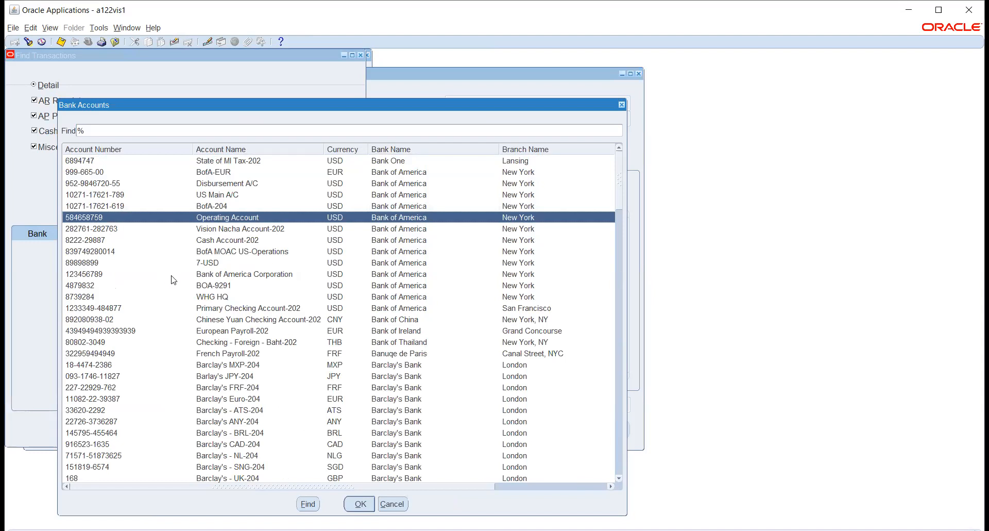
{"action": "left_click", "coordinate": [359, 505]}
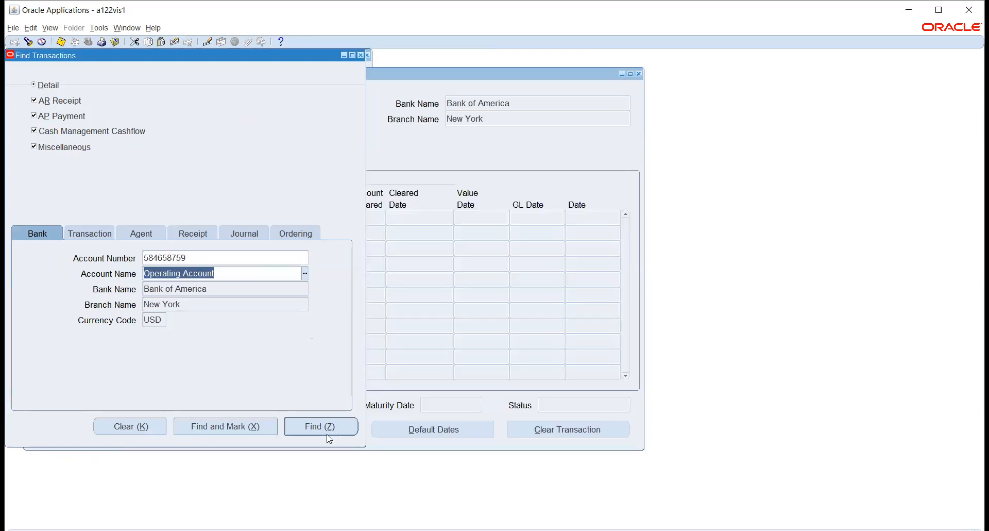
{"action": "left_click", "coordinate": [322, 423]}
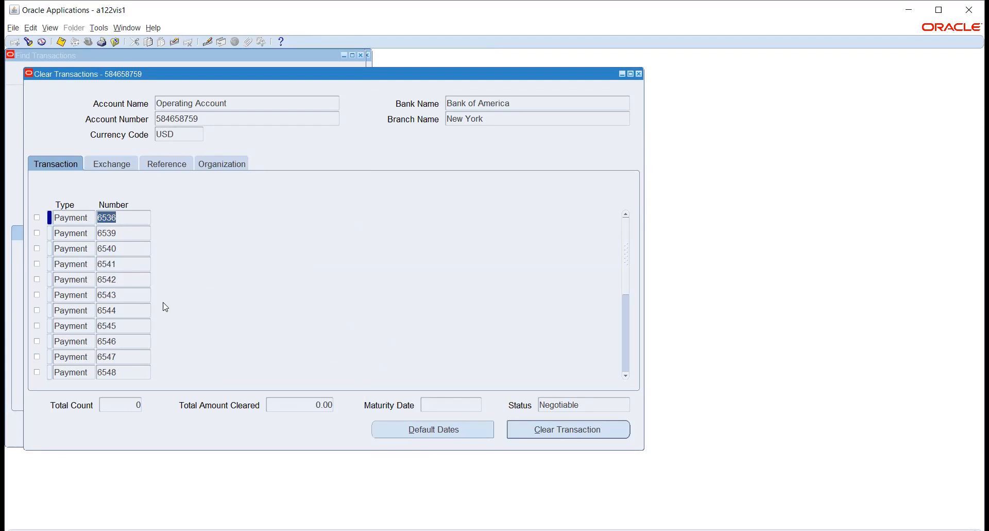
Step: Select payment 6593 in the Operating Account's transactions and clear it with the Corporate conversion type
{"action": "left_click", "coordinate": [626, 342]}
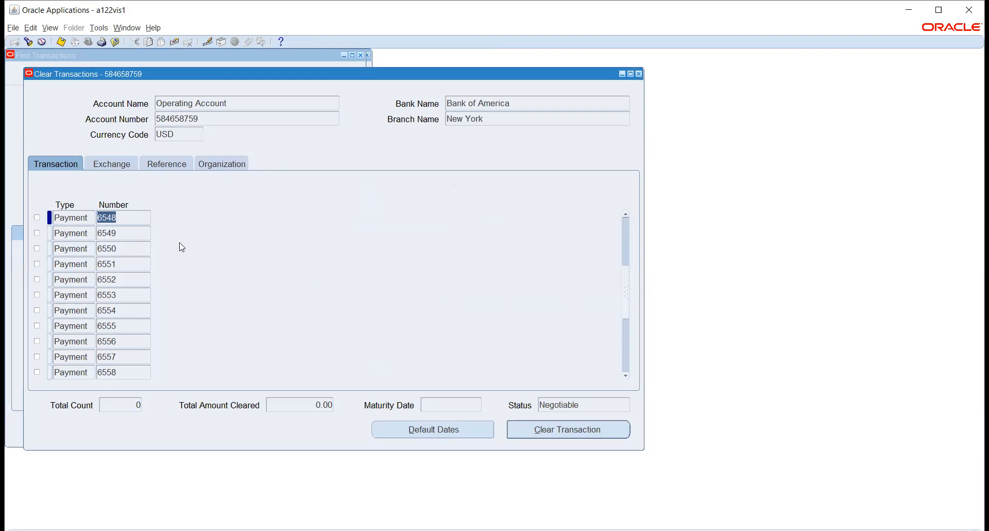
{"action": "left_click", "coordinate": [627, 334]}
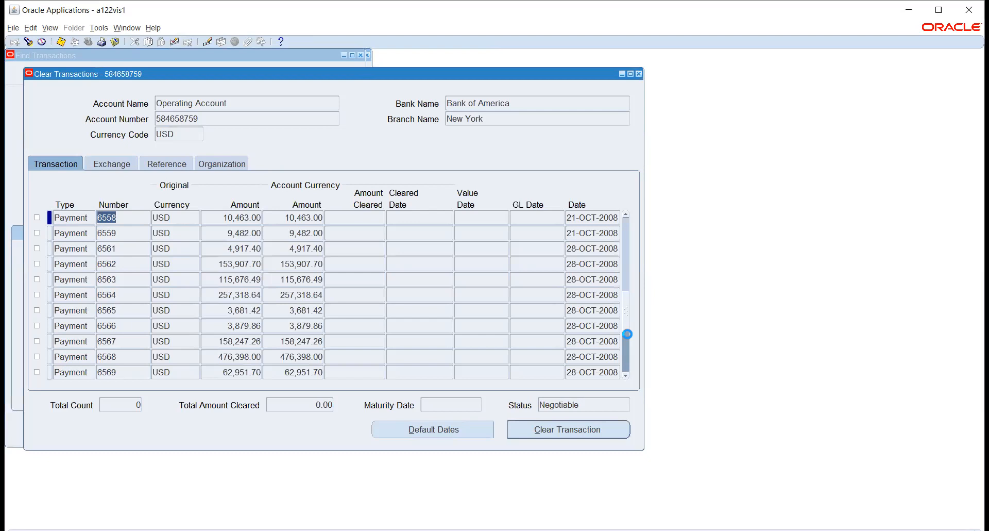
{"action": "left_click", "coordinate": [628, 346]}
{"action": "left_click", "coordinate": [627, 346]}
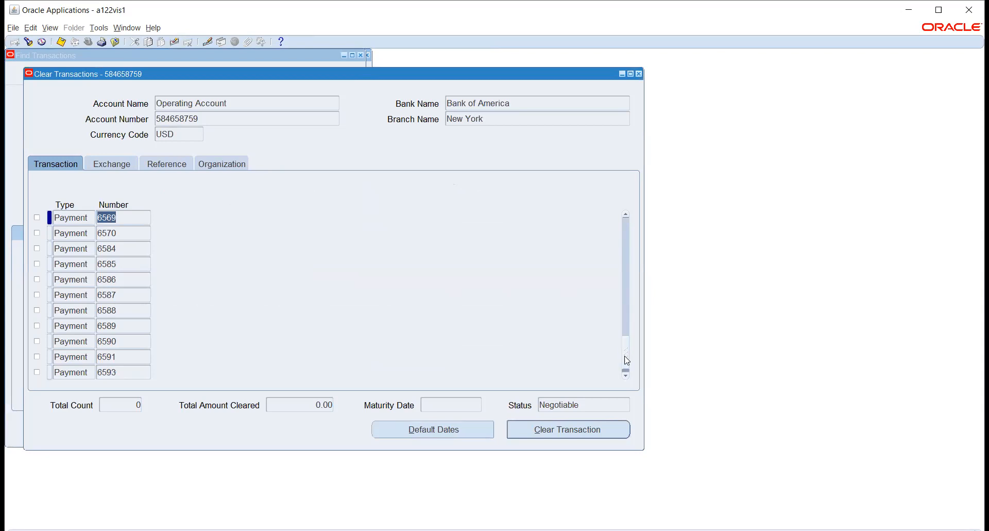
{"action": "left_click", "coordinate": [624, 355]}
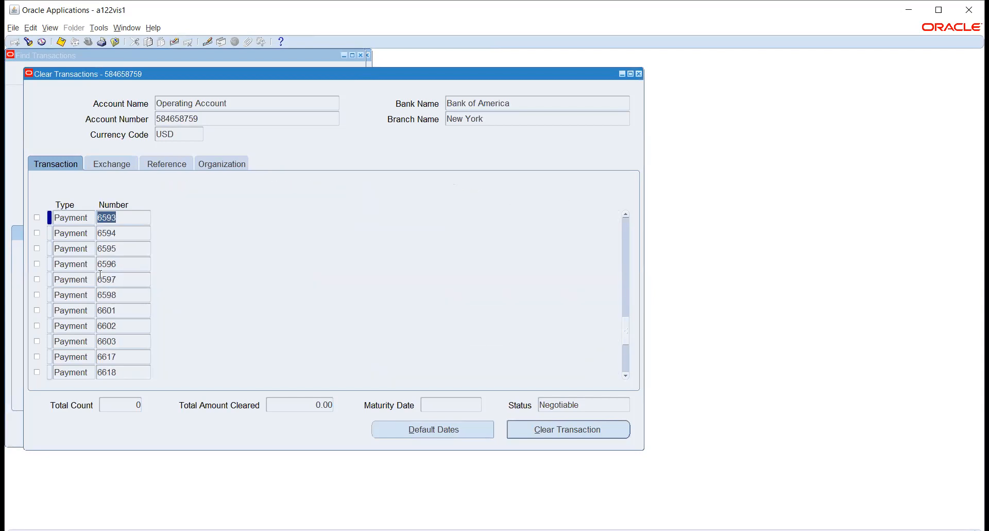
{"action": "left_click", "coordinate": [37, 218]}
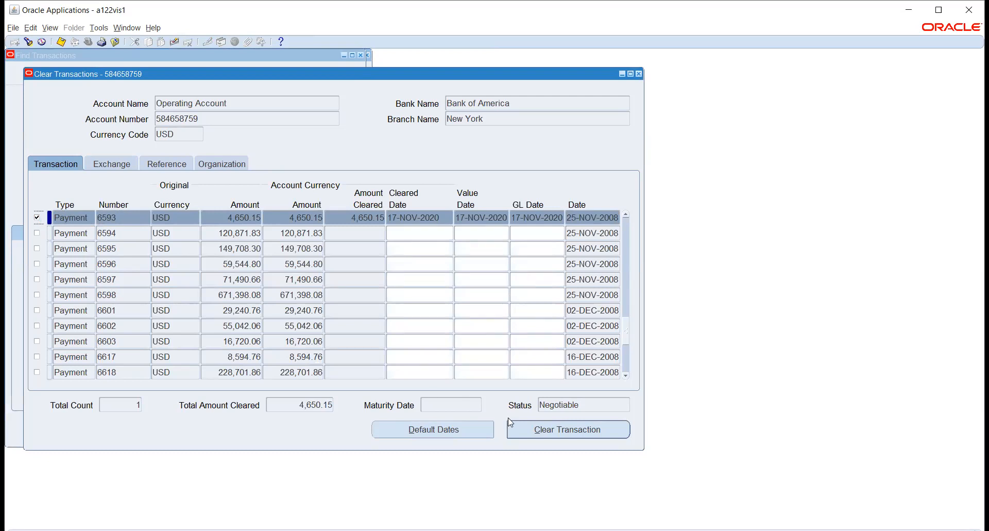
{"action": "left_click", "coordinate": [544, 430]}
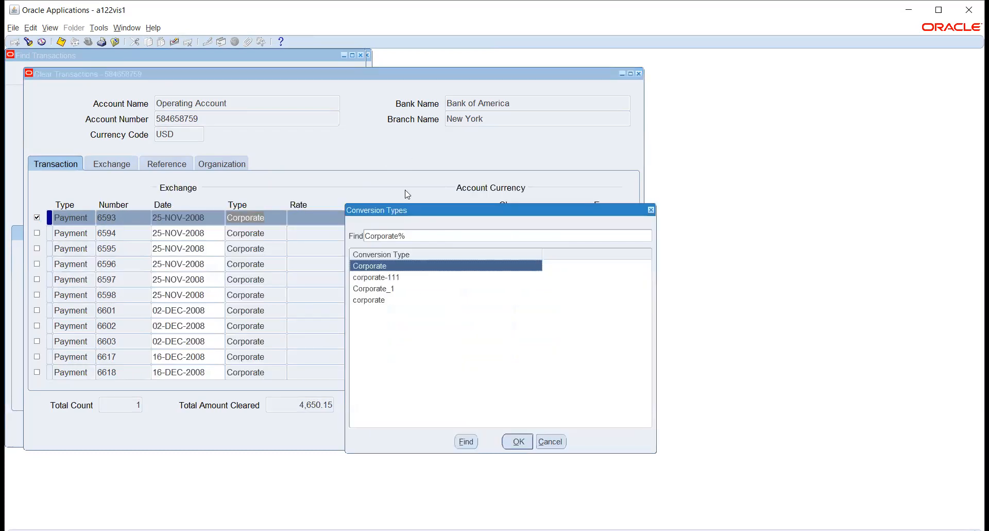
{"action": "left_click", "coordinate": [518, 440]}
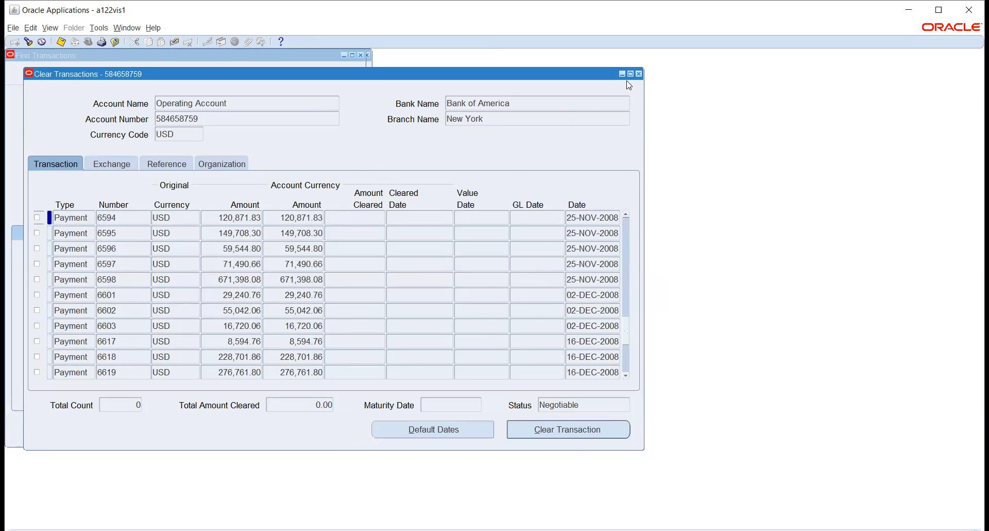
{"action": "left_click", "coordinate": [639, 74]}
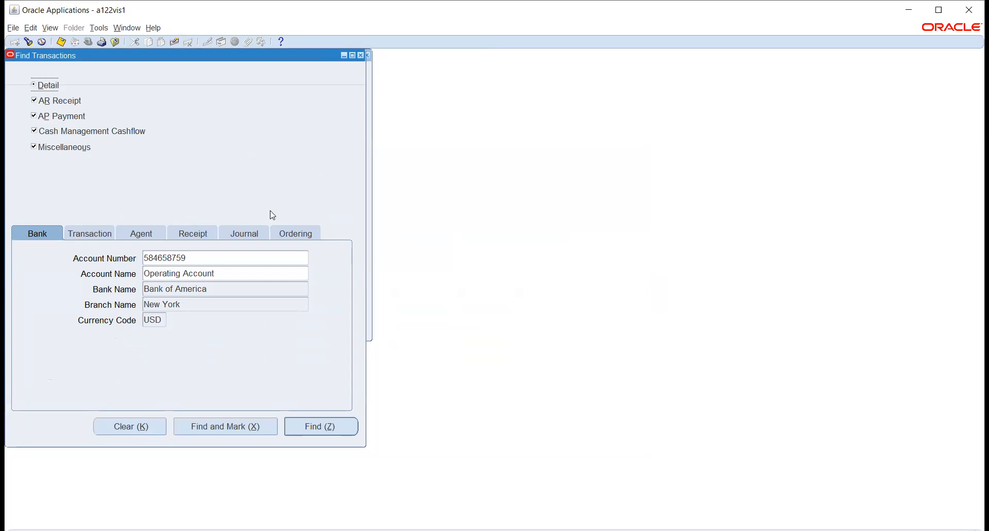
{"action": "left_click", "coordinate": [222, 259]}
{"action": "double_click", "coordinate": [221, 259]}
{"action": "key", "text": "ctrl+c"}
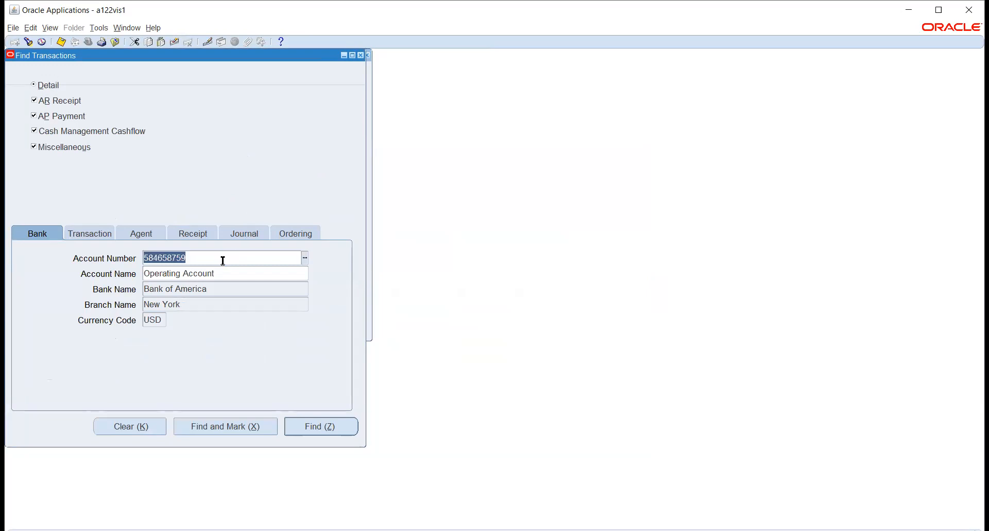
{"action": "left_click", "coordinate": [361, 56]}
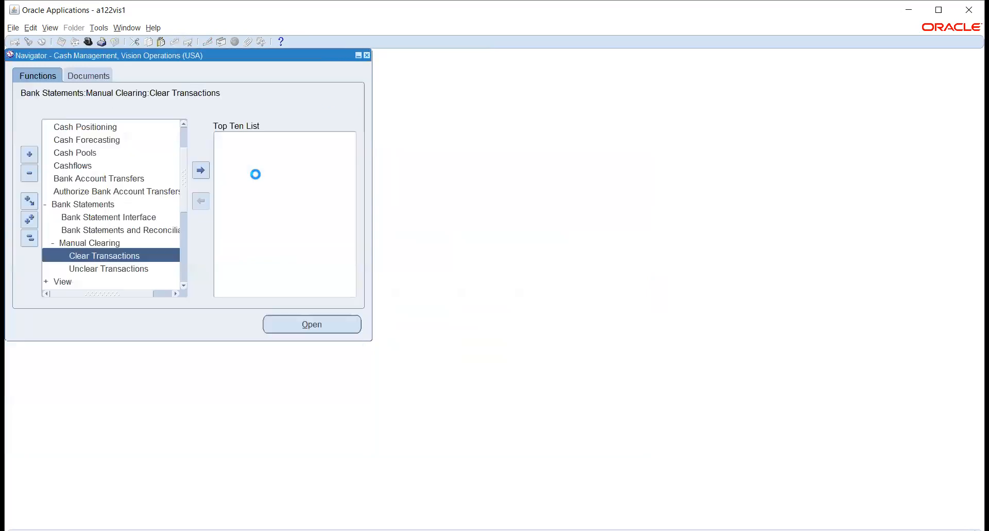
Step: Find Vision Operations' AR receipt transactions available for unclearing in Unclear Transactions, and close the function without unclearing any
{"action": "double_click", "coordinate": [103, 268]}
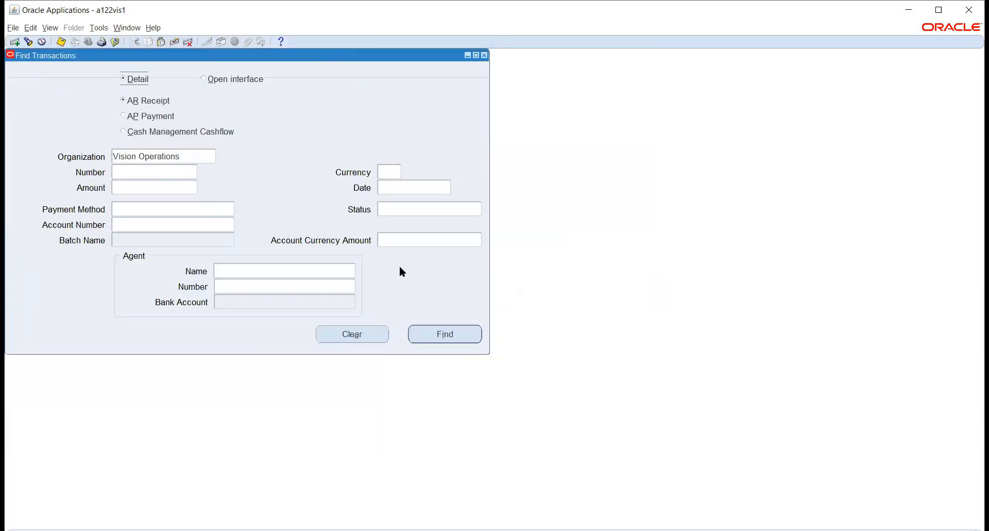
{"action": "left_click", "coordinate": [444, 334]}
{"action": "left_click", "coordinate": [444, 334]}
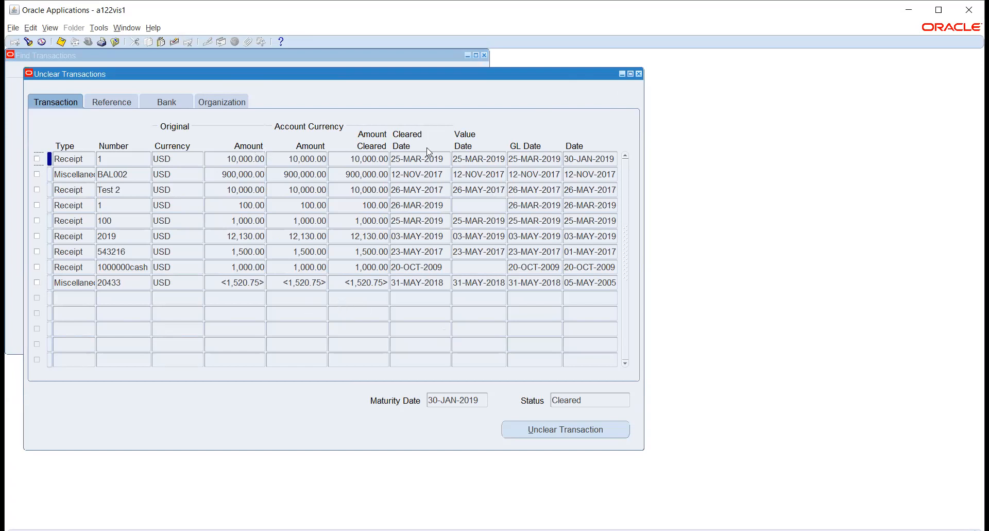
{"action": "left_click", "coordinate": [349, 60]}
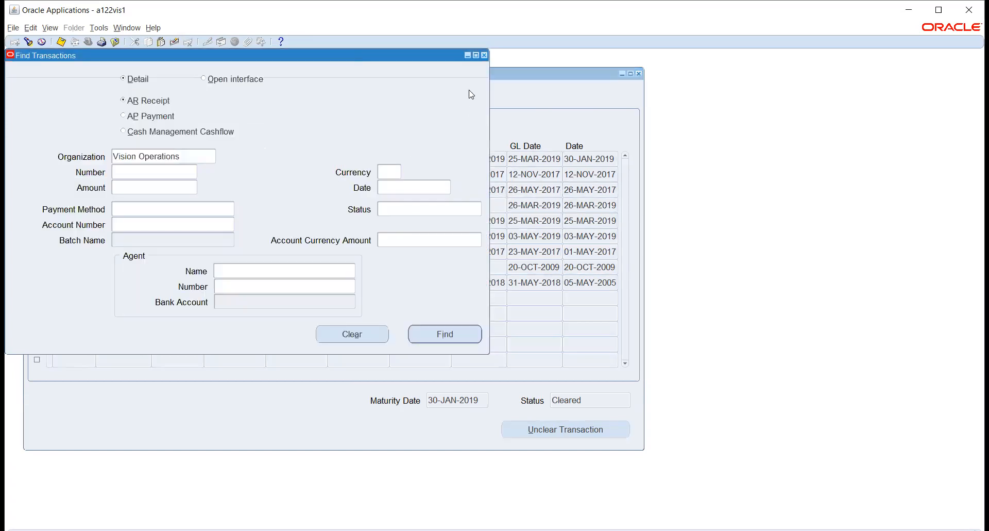
{"action": "left_click", "coordinate": [485, 56]}
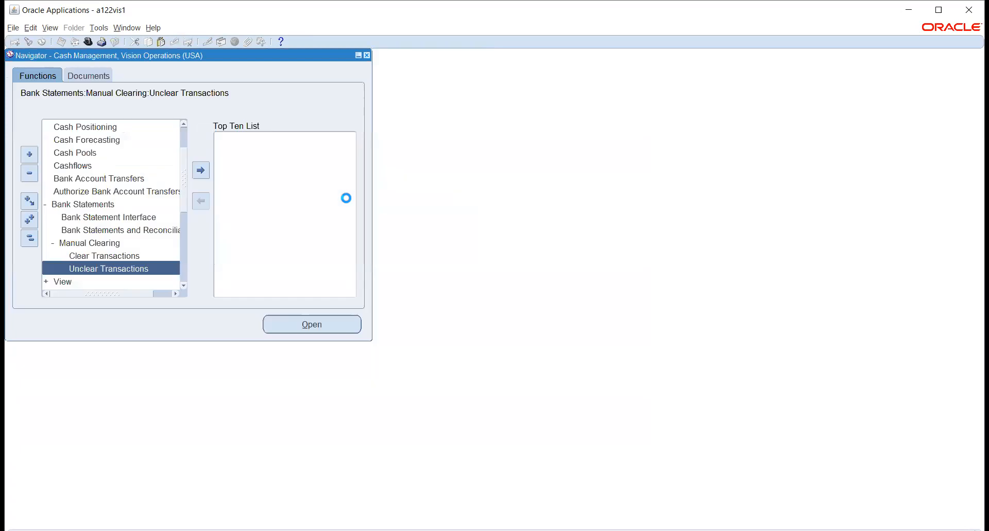
Step: Reopen Clear Transactions and find the Operating Account's transactions using the copied account number
{"action": "double_click", "coordinate": [101, 255]}
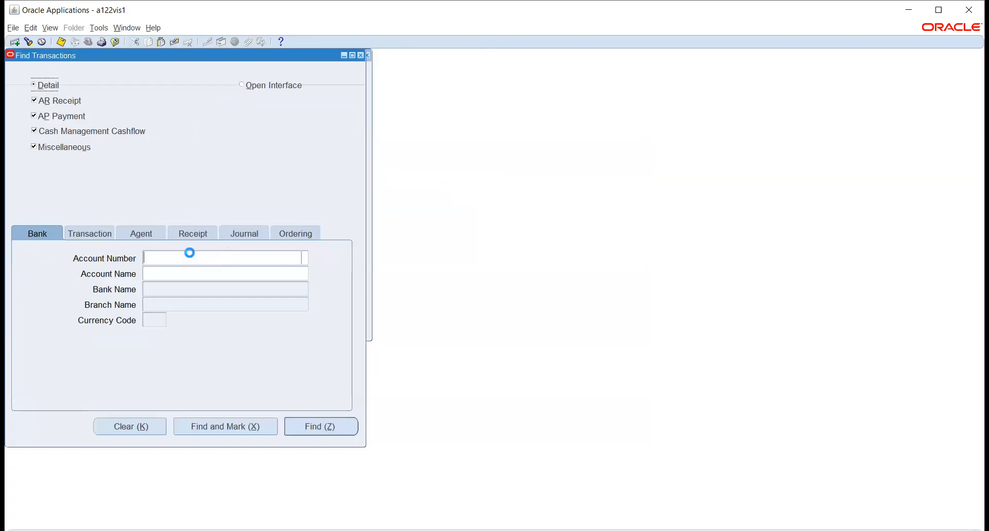
{"action": "key", "text": "ctrl+v"}
{"action": "key", "text": "Tab"}
{"action": "key", "text": "Return"}
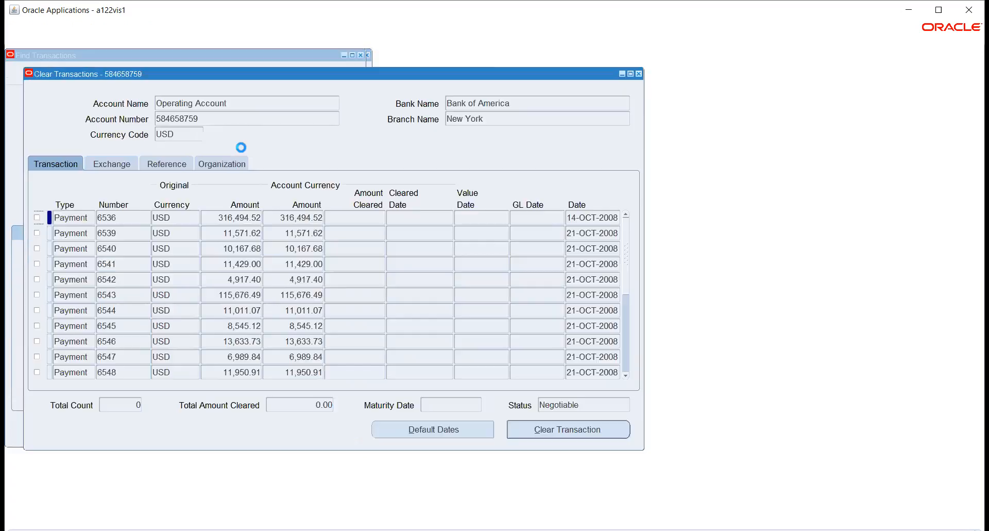
Step: Select payment 6539 in the Operating Account's transactions and clear it with the Corporate conversion type
{"action": "left_click", "coordinate": [87, 235]}
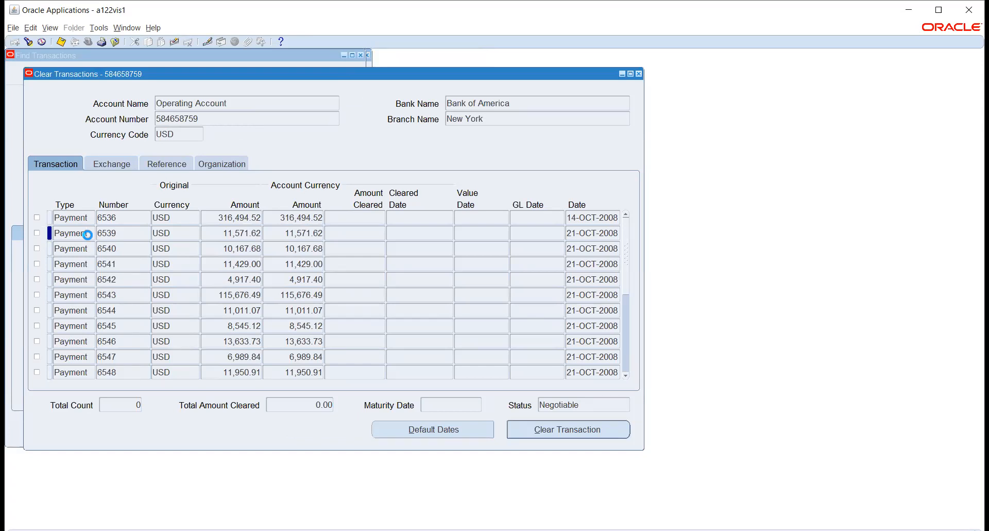
{"action": "left_click", "coordinate": [34, 233]}
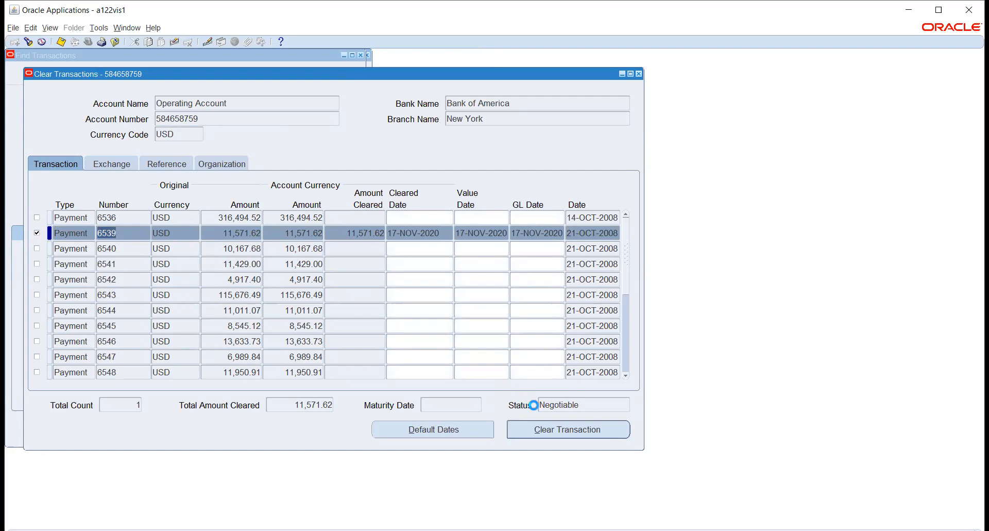
{"action": "left_click", "coordinate": [557, 435]}
{"action": "left_click", "coordinate": [559, 435]}
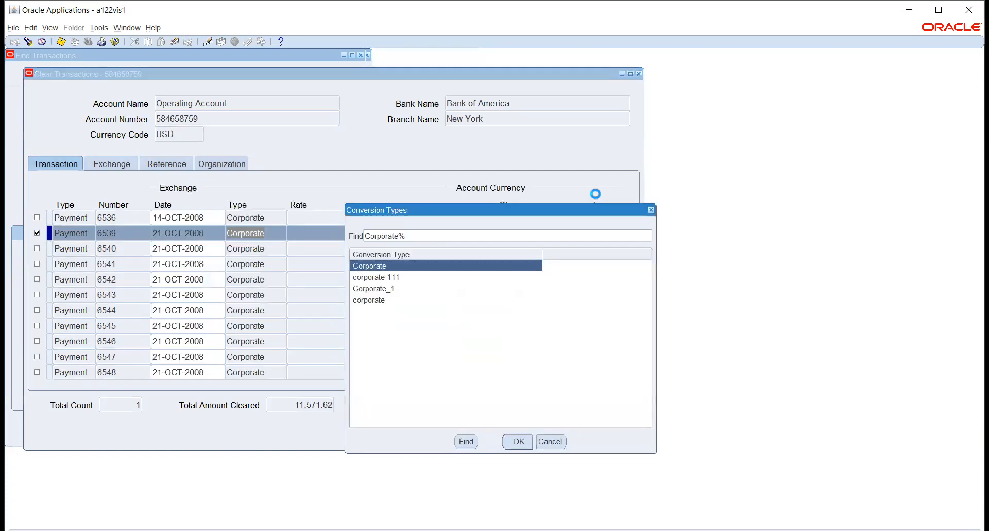
{"action": "left_click", "coordinate": [519, 441]}
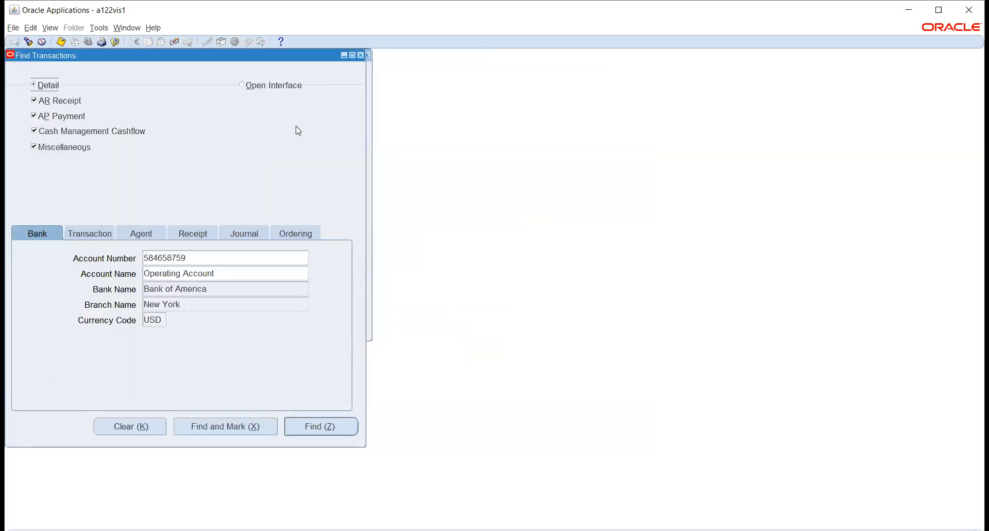
Step: Leave Clear Transactions and find Vision Operations' AP payments available for unclearing in Unclear Transactions
{"action": "left_click", "coordinate": [361, 56]}
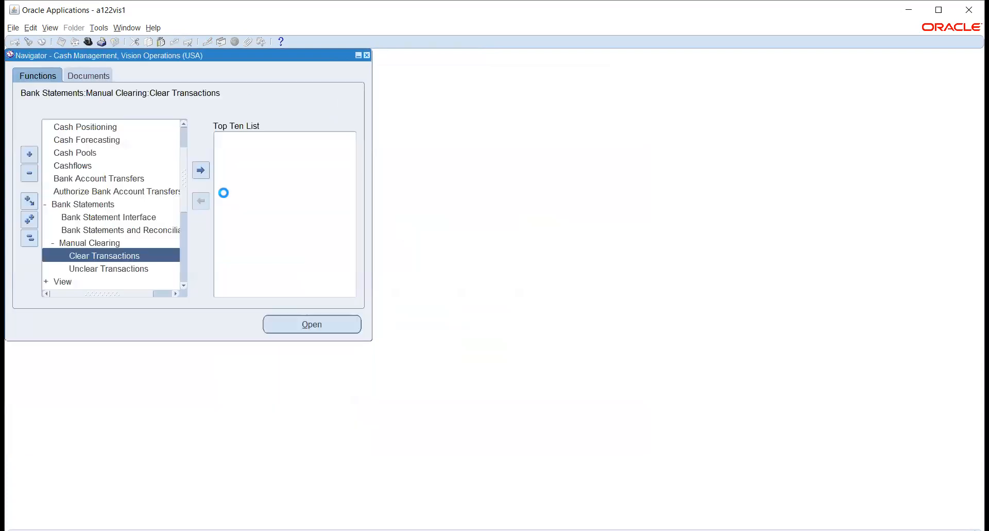
{"action": "left_click", "coordinate": [93, 268]}
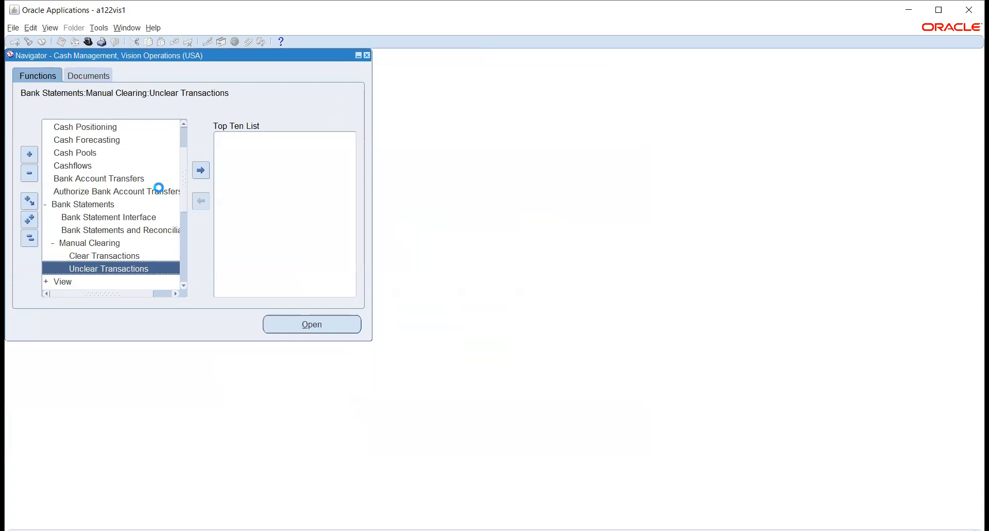
{"action": "left_click", "coordinate": [151, 173]}
{"action": "key", "text": "ctrl+v"}
{"action": "left_click_drag", "start_coordinate": [155, 173], "coordinate": [113, 174]}
{"action": "key", "text": "ctrl+c"}
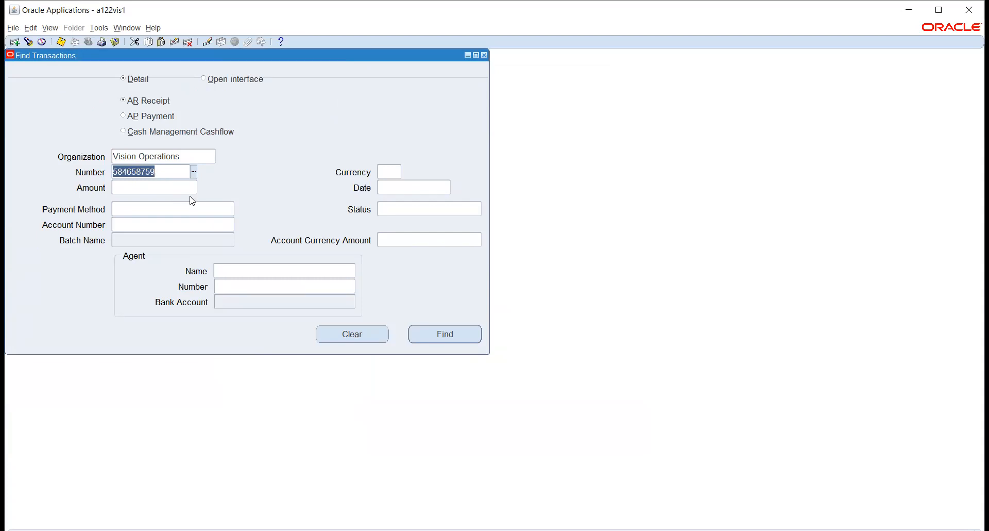
{"action": "key", "text": "Delete"}
{"action": "left_click", "coordinate": [122, 115]}
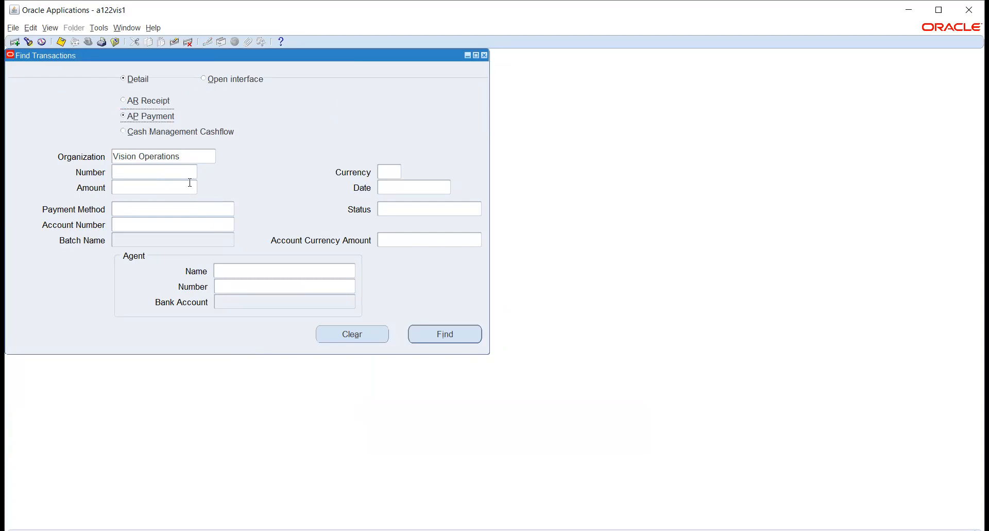
{"action": "left_click", "coordinate": [428, 329]}
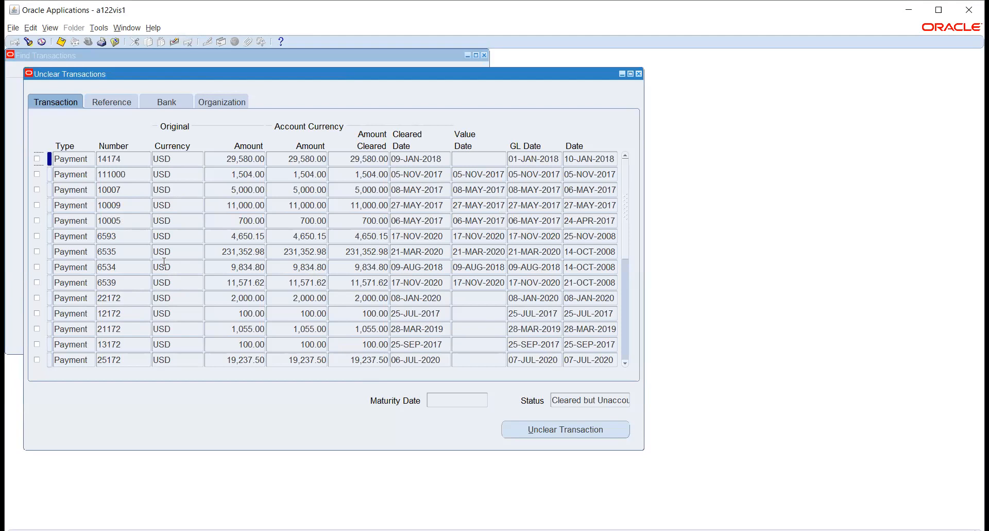
Step: Unclear payment 6539, and close the Unclear Transactions function
{"action": "left_click", "coordinate": [103, 281]}
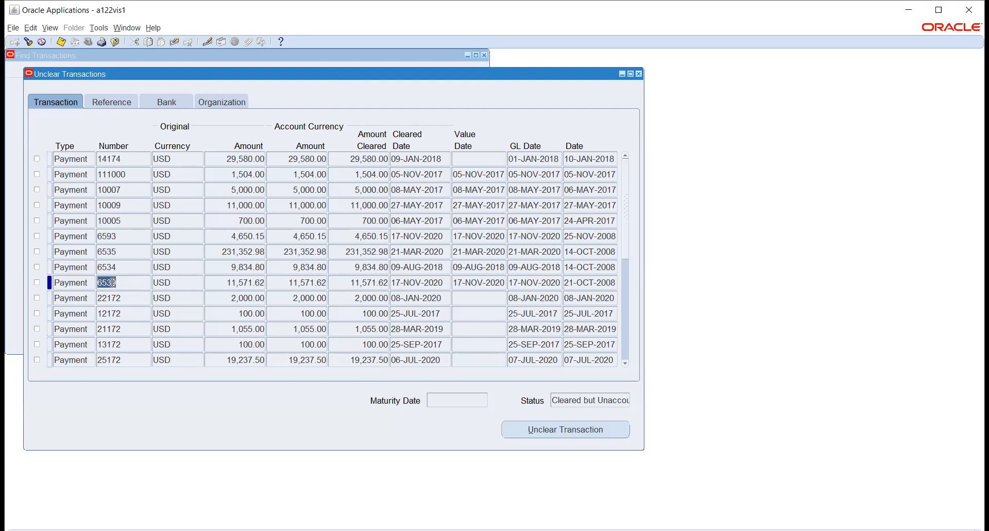
{"action": "left_click", "coordinate": [38, 282]}
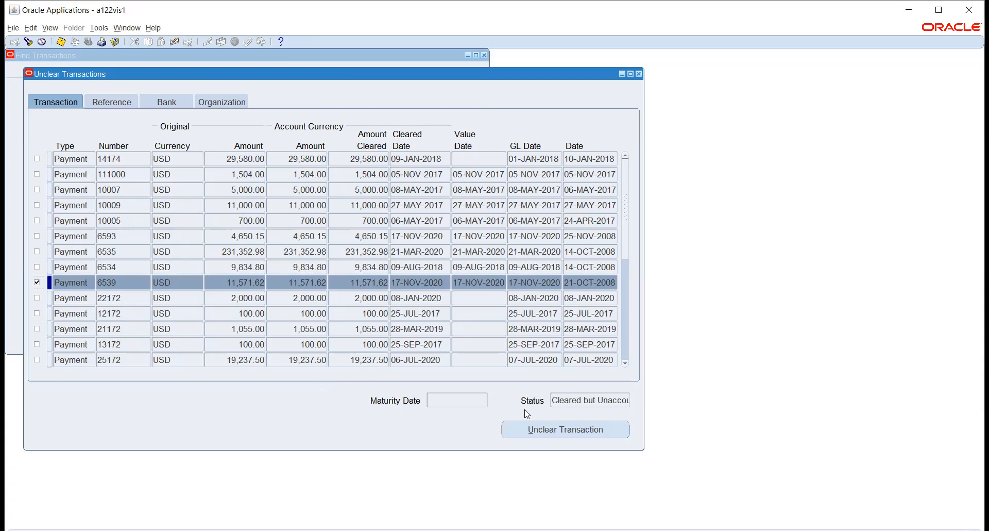
{"action": "left_click", "coordinate": [541, 431]}
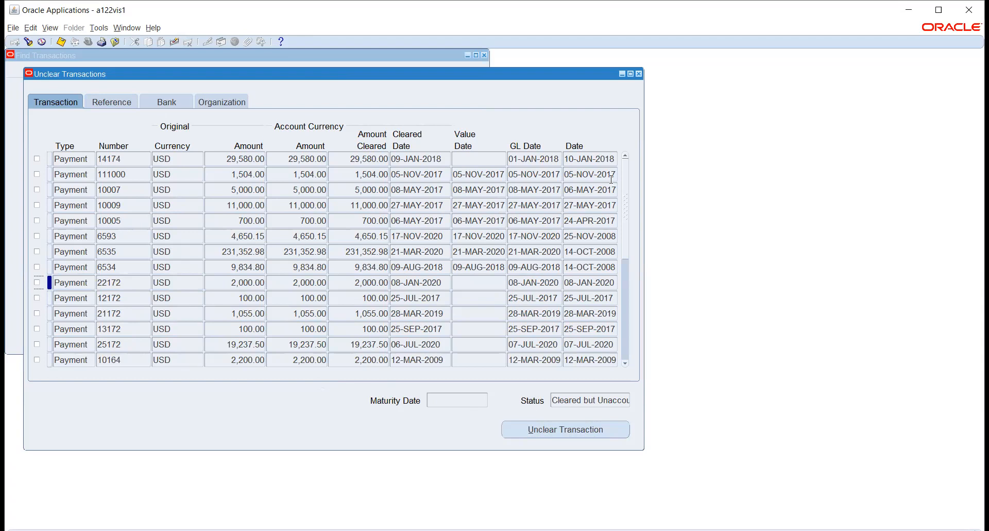
{"action": "left_click", "coordinate": [638, 74]}
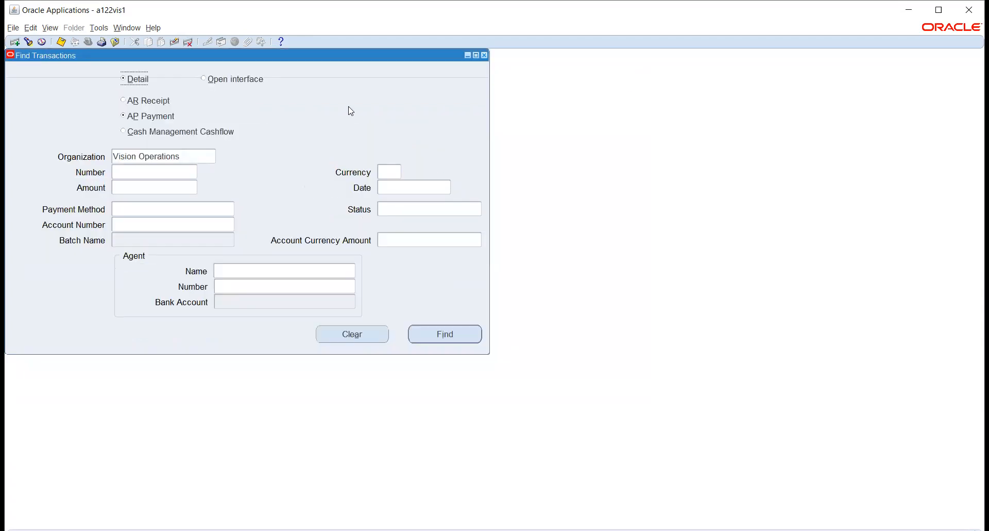
{"action": "left_click", "coordinate": [484, 56]}
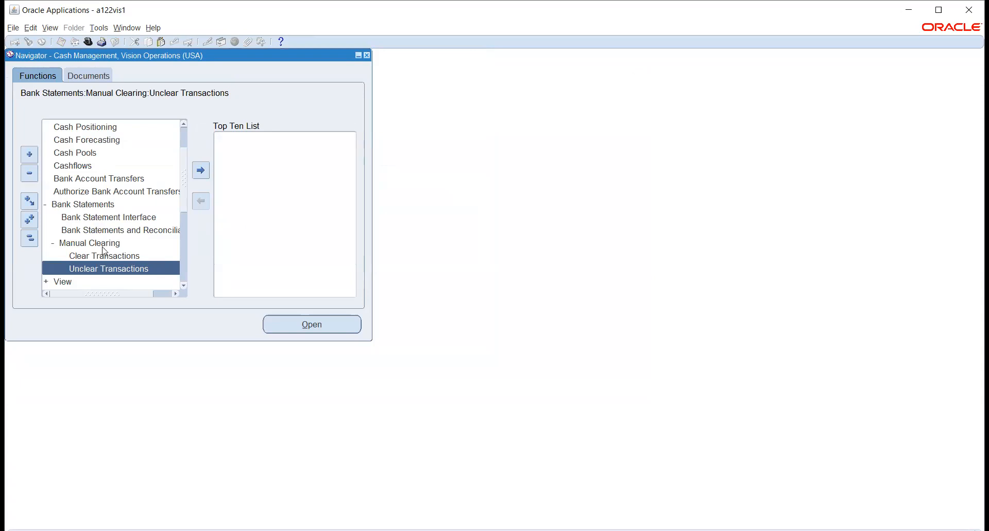
Step: Open Bank Statements and Reconciliation and find the Operating Account's statements using the copied account number
{"action": "left_click", "coordinate": [107, 229]}
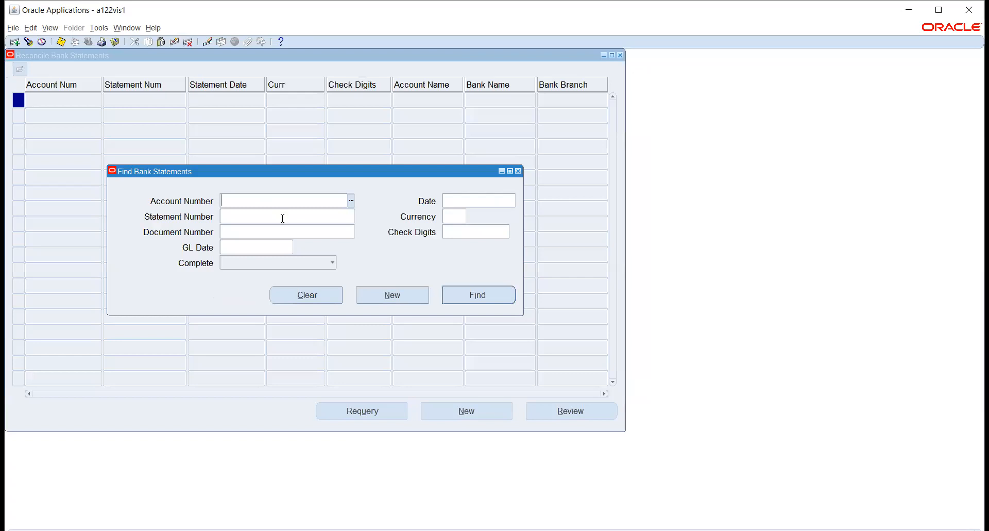
{"action": "key", "text": "ctrl+v"}
{"action": "key", "text": "Tab"}
{"action": "left_click", "coordinate": [482, 296]}
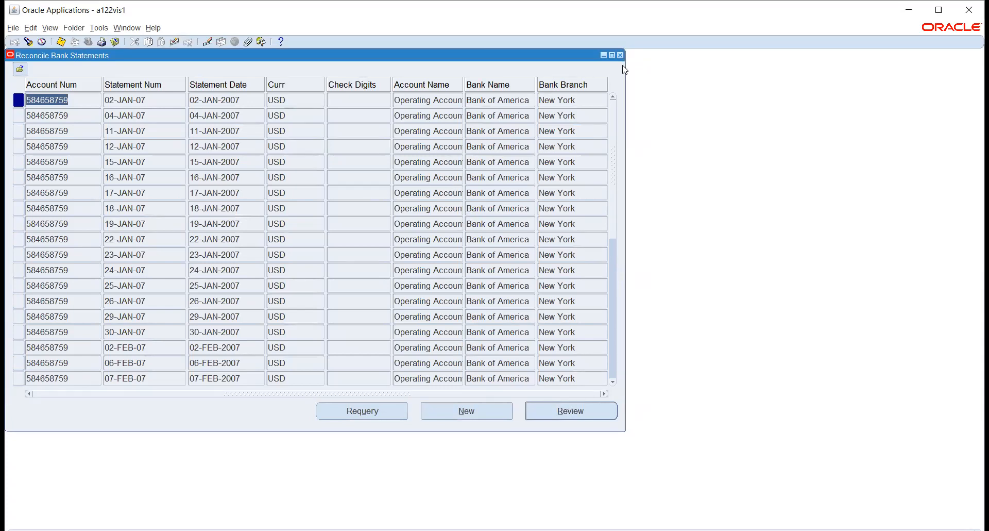
Step: Start a new bank statement for the Operating Account using the copied account number, dated 17-NOV-2020
{"action": "left_click", "coordinate": [466, 409]}
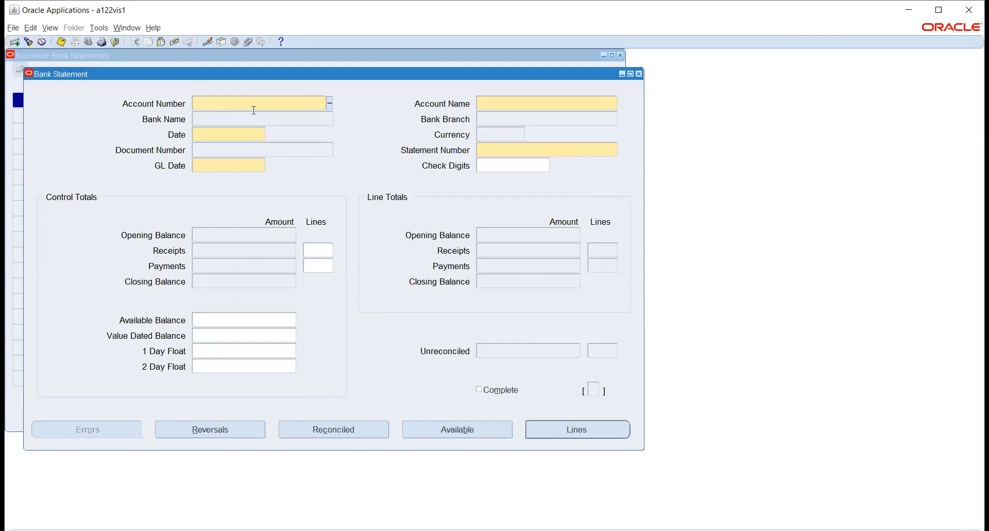
{"action": "key", "text": "ctrl+v"}
{"action": "key", "text": "Tab"}
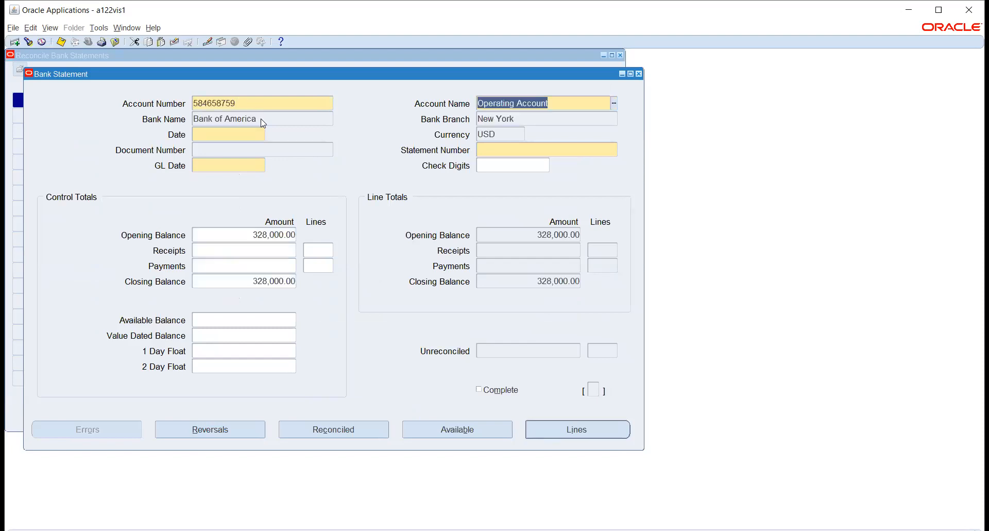
{"action": "left_click", "coordinate": [230, 135]}
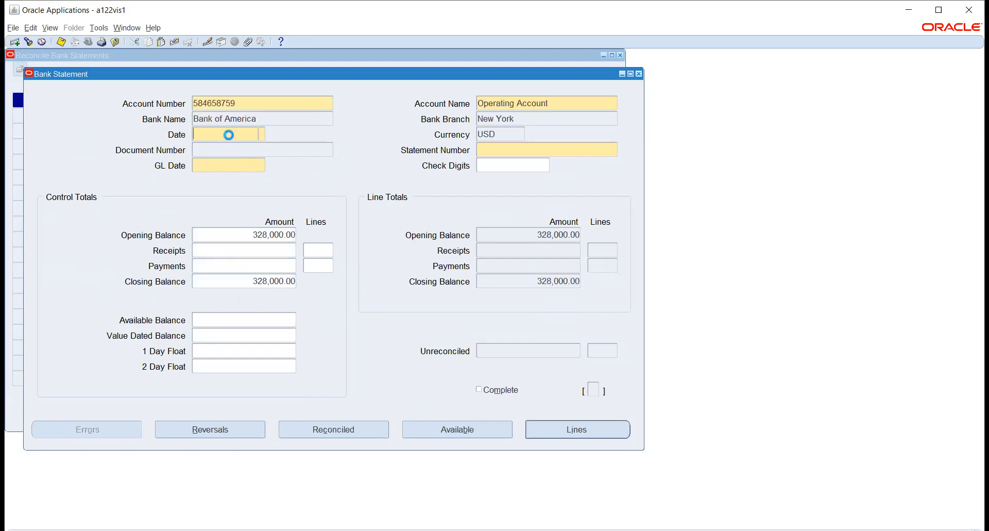
{"action": "left_click", "coordinate": [259, 135]}
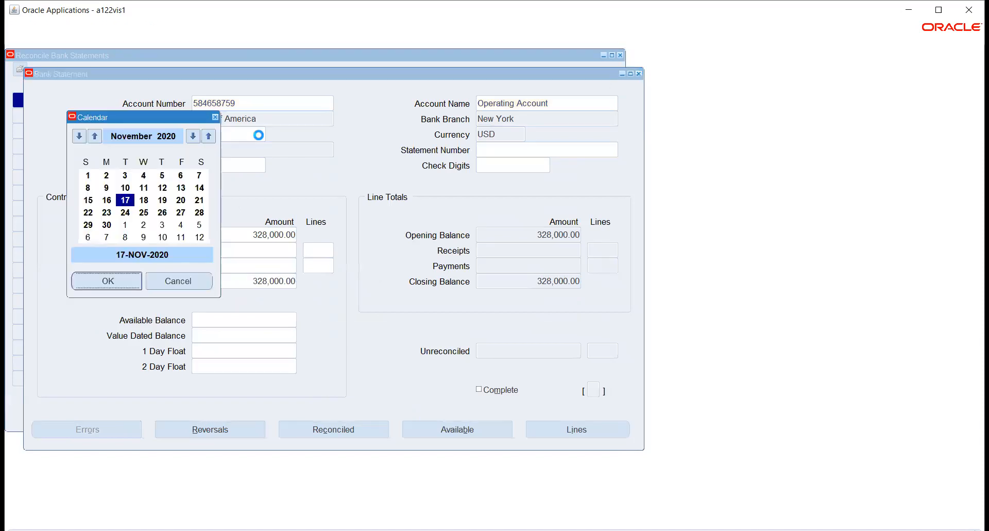
{"action": "left_click", "coordinate": [108, 281]}
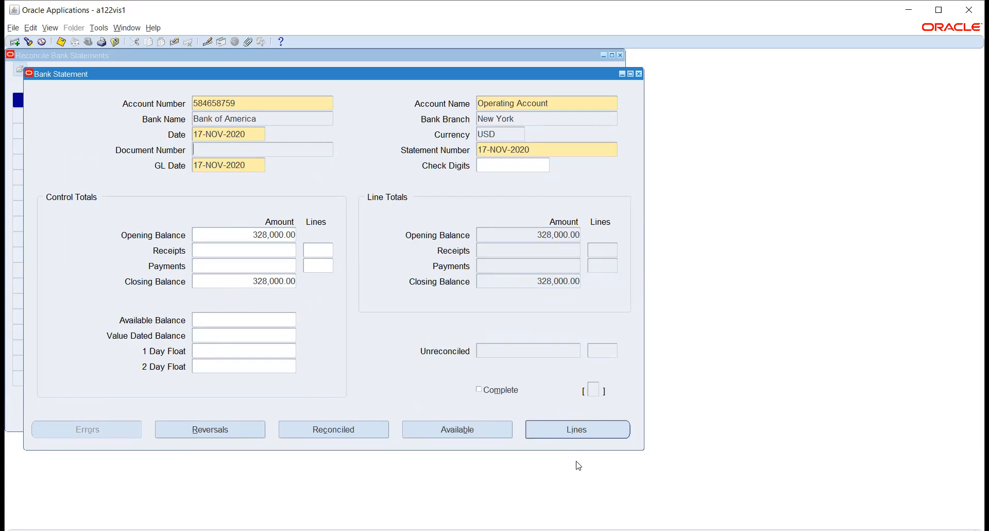
Step: Open the new statement's lines and set up line 1 as a Payment with transaction code 100
{"action": "left_click", "coordinate": [575, 431]}
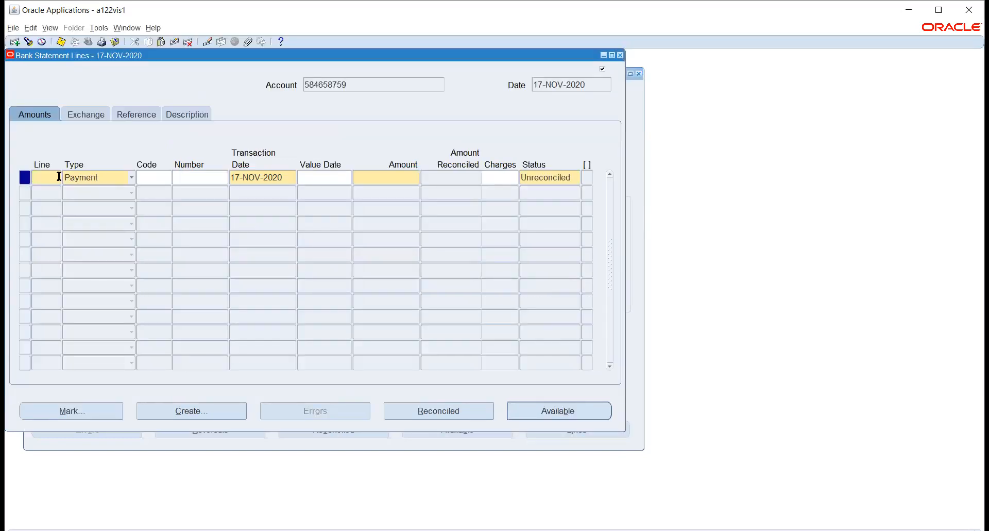
{"action": "key", "text": "Tab"}
{"action": "left_click", "coordinate": [124, 181]}
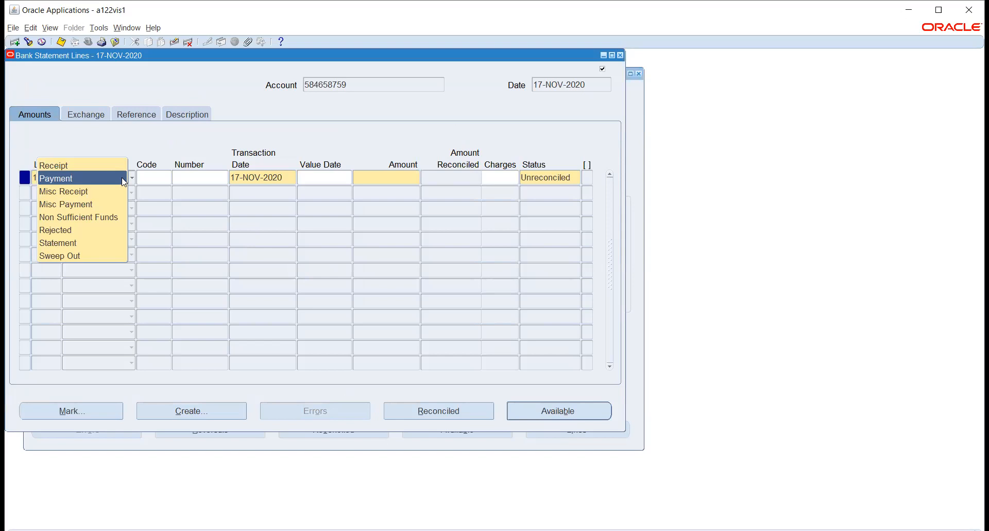
{"action": "left_click", "coordinate": [159, 178]}
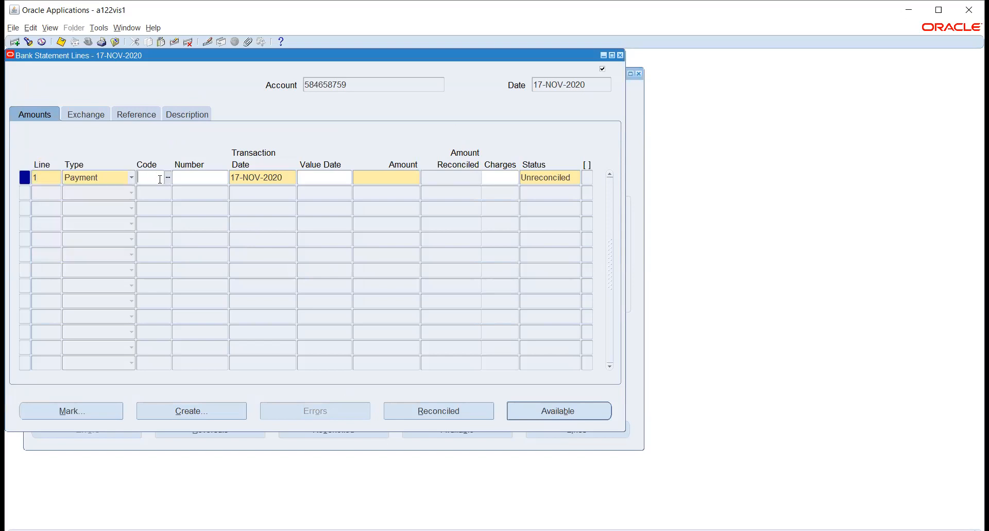
{"action": "key", "text": "BackSpace"}
{"action": "left_click", "coordinate": [168, 178]}
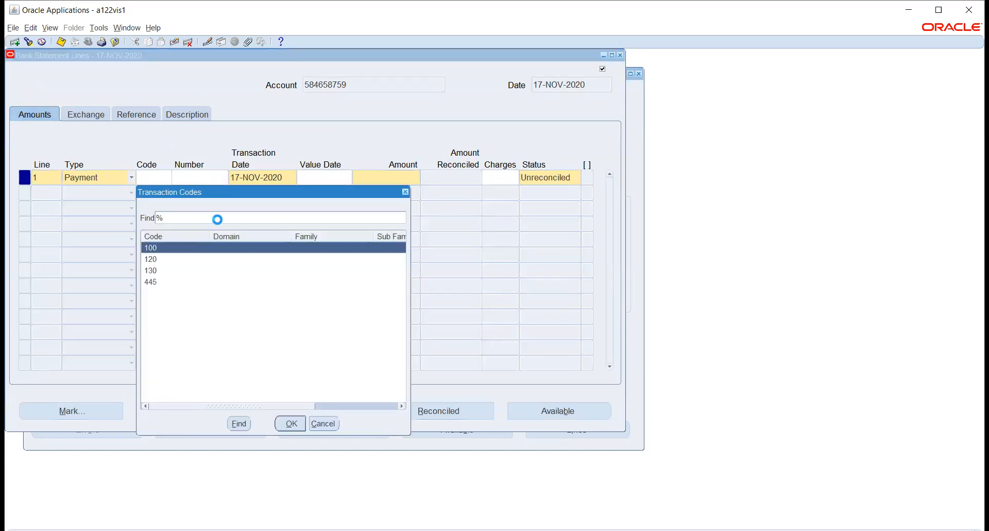
{"action": "key", "text": "Return"}
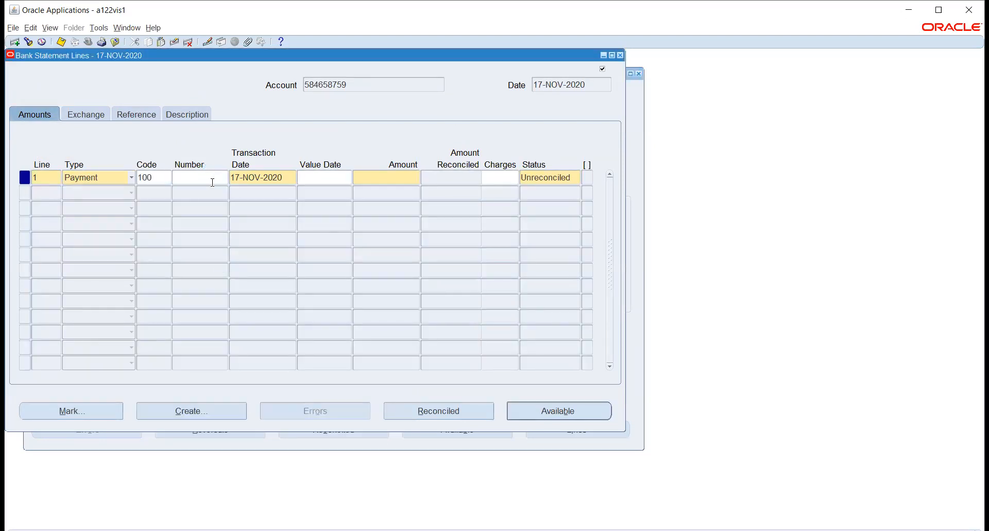
Step: Enter number 6539 and an amount of 11,000 on statement line 1
{"action": "type", "text": "6539"}
{"action": "key", "text": "Tab"}
{"action": "key", "text": "Tab"}
{"action": "left_click", "coordinate": [373, 178]}
{"action": "type", "text": "11,000"}
{"action": "key", "text": "Tab"}
Step: Find the available AP payment 6539 for the line and reconcile it with the Corporate conversion type, accepting the control total mismatch
{"action": "left_click", "coordinate": [558, 411]}
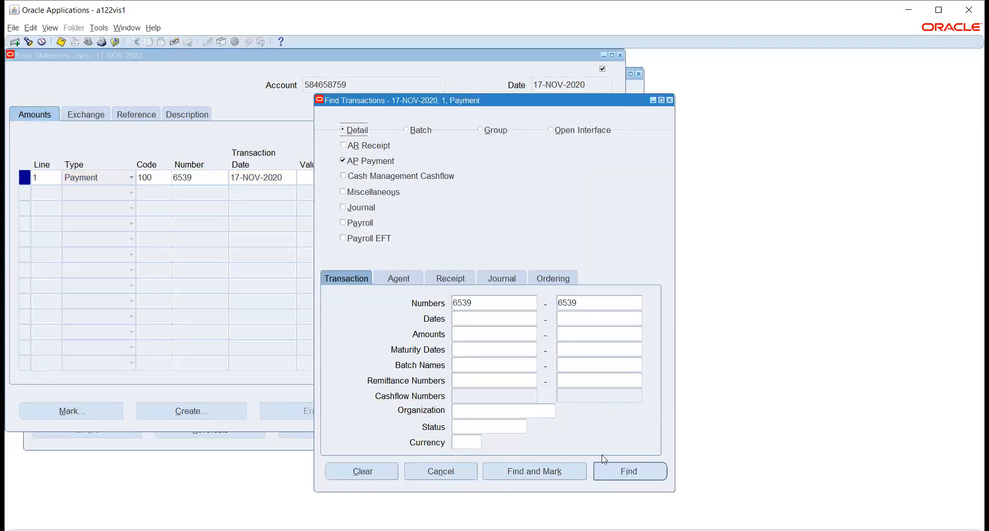
{"action": "left_click", "coordinate": [630, 471]}
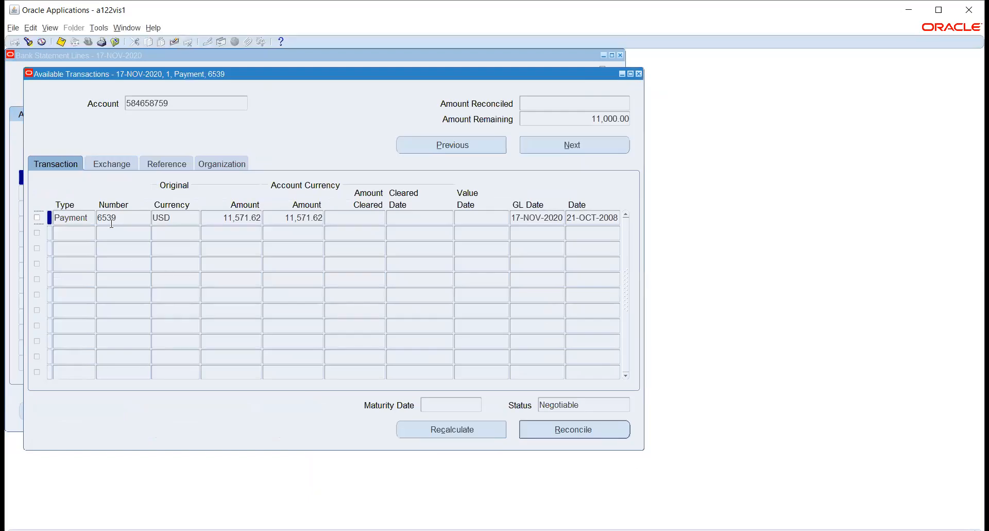
{"action": "left_click", "coordinate": [36, 217]}
{"action": "left_click", "coordinate": [595, 435]}
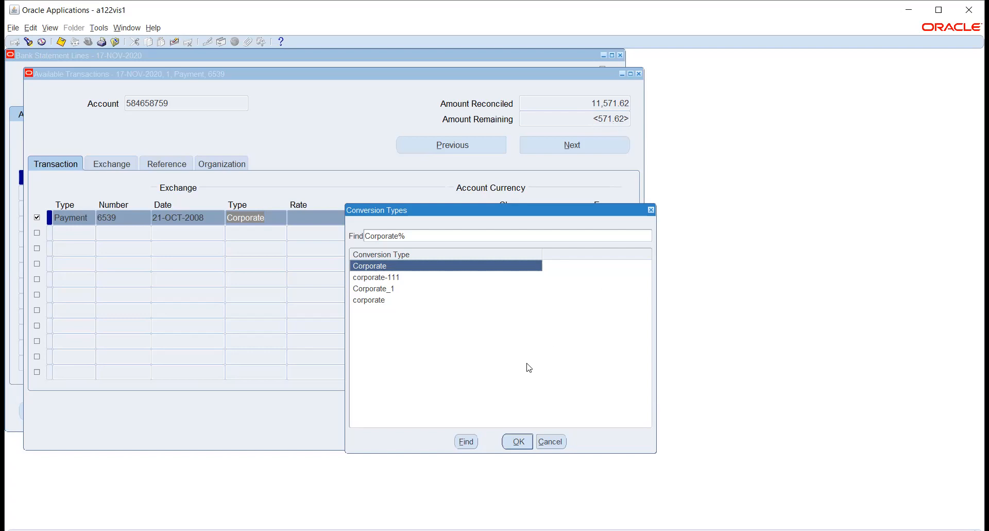
{"action": "left_click", "coordinate": [515, 442]}
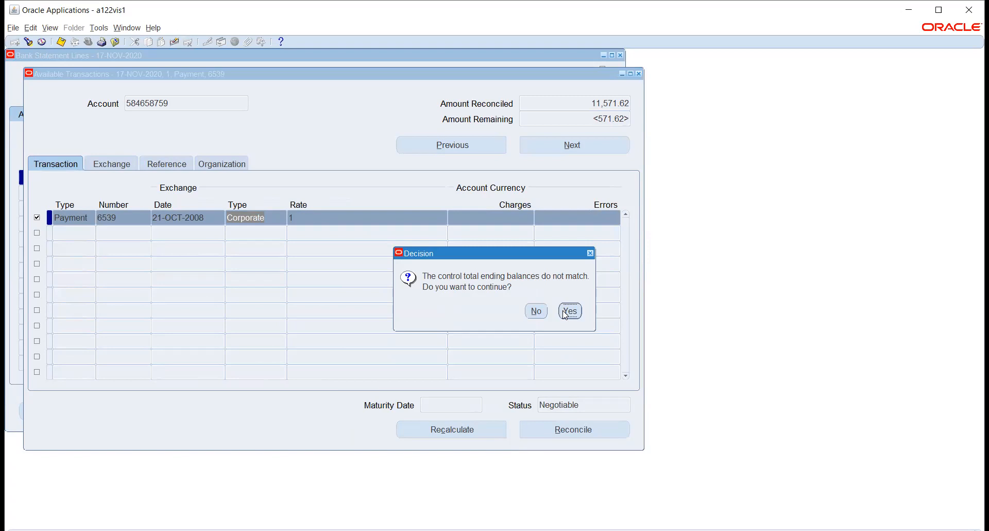
{"action": "left_click", "coordinate": [564, 312]}
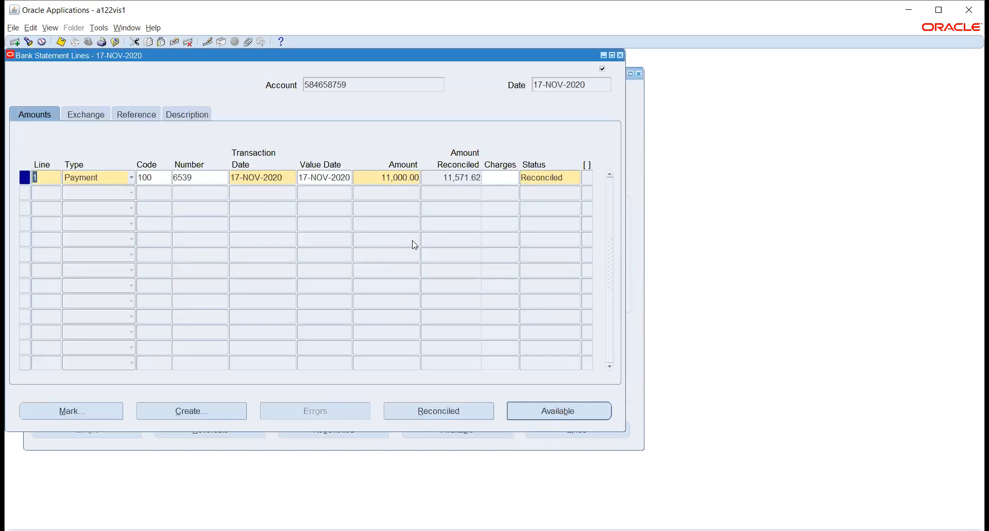
Step: Check the reconciled line's status and number, and switch to the Payables, Vision Operations (USA) responsibility to open Payments
{"action": "double_click", "coordinate": [570, 178]}
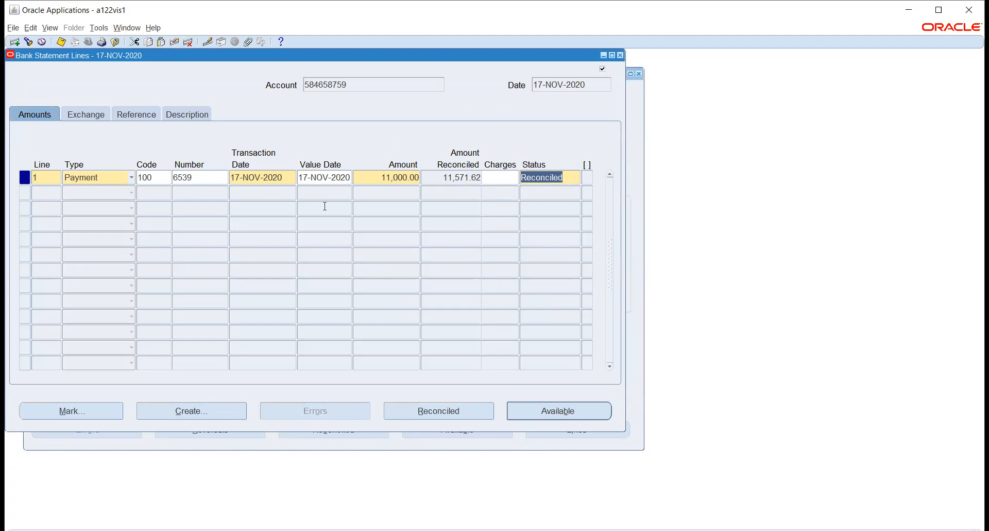
{"action": "double_click", "coordinate": [212, 178]}
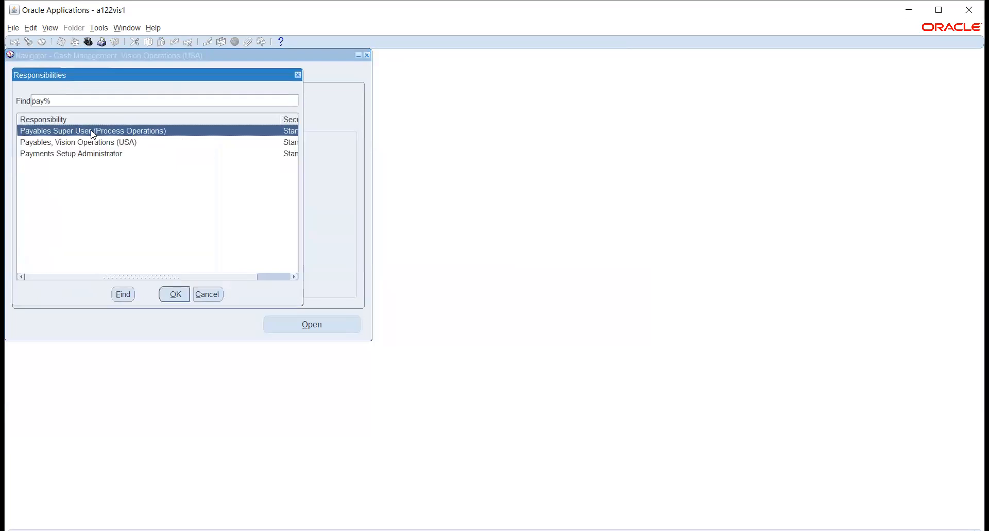
{"action": "key", "text": "Down"}
{"action": "key", "text": "Return"}
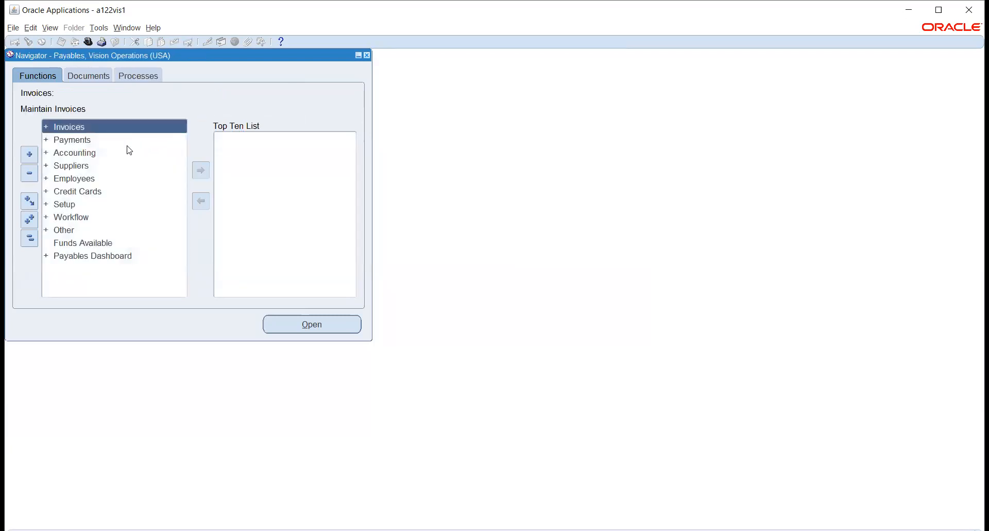
{"action": "double_click", "coordinate": [106, 142]}
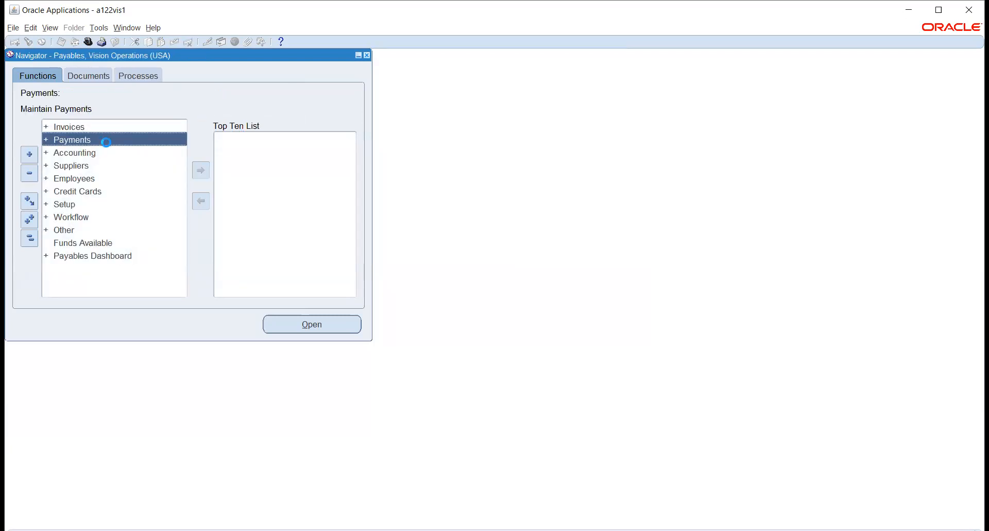
{"action": "double_click", "coordinate": [108, 151]}
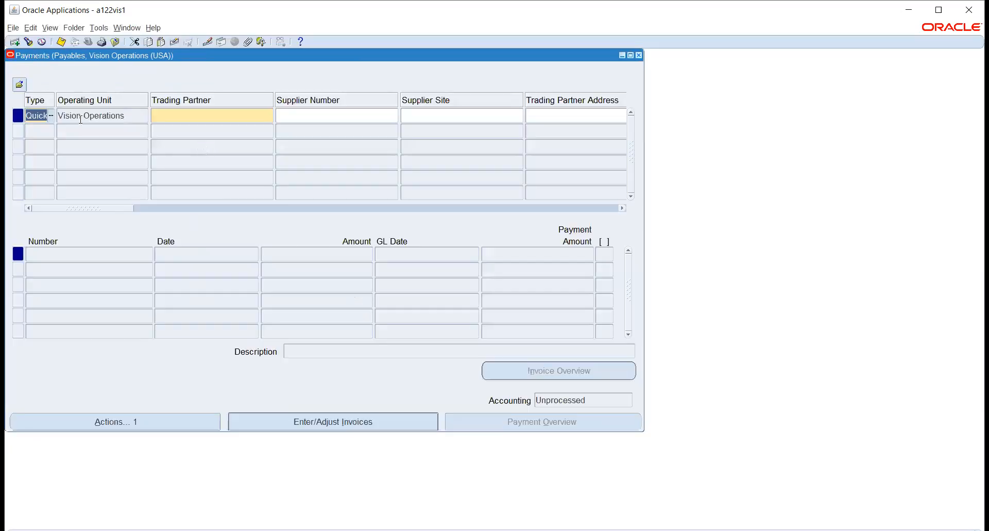
Step: Find payment 6539 in Payables and examine its invoice and payment details
{"action": "left_click", "coordinate": [27, 40]}
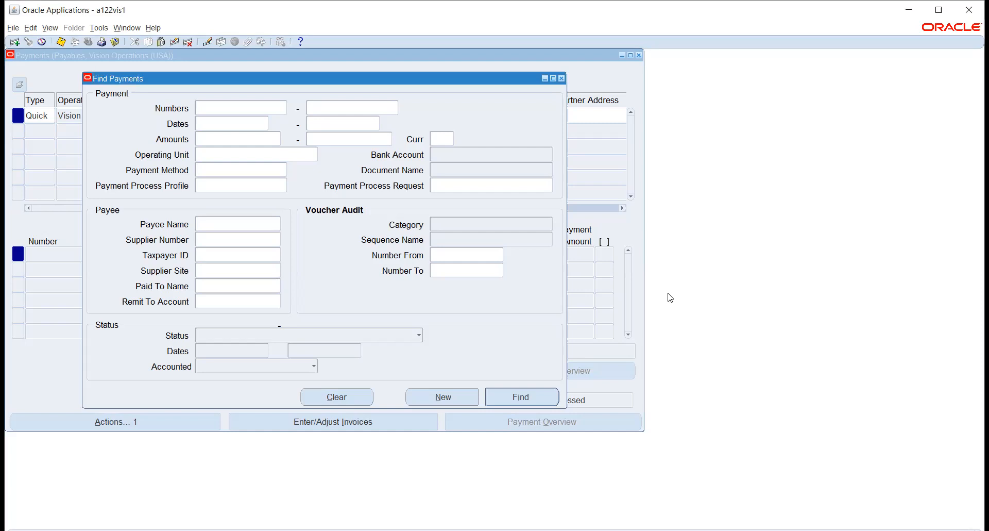
{"action": "type", "text": "6539"}
{"action": "key", "text": "Tab"}
{"action": "left_click", "coordinate": [539, 393]}
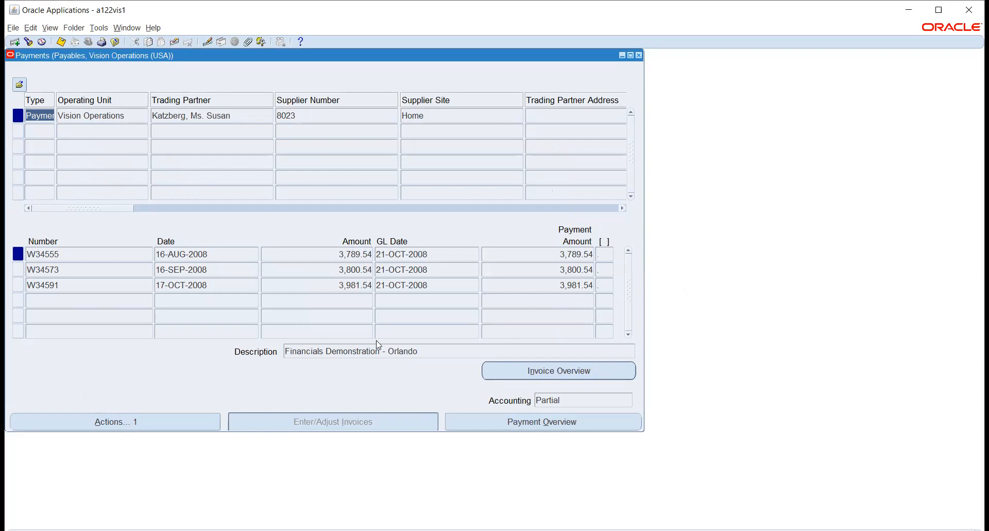
{"action": "left_click", "coordinate": [550, 253]}
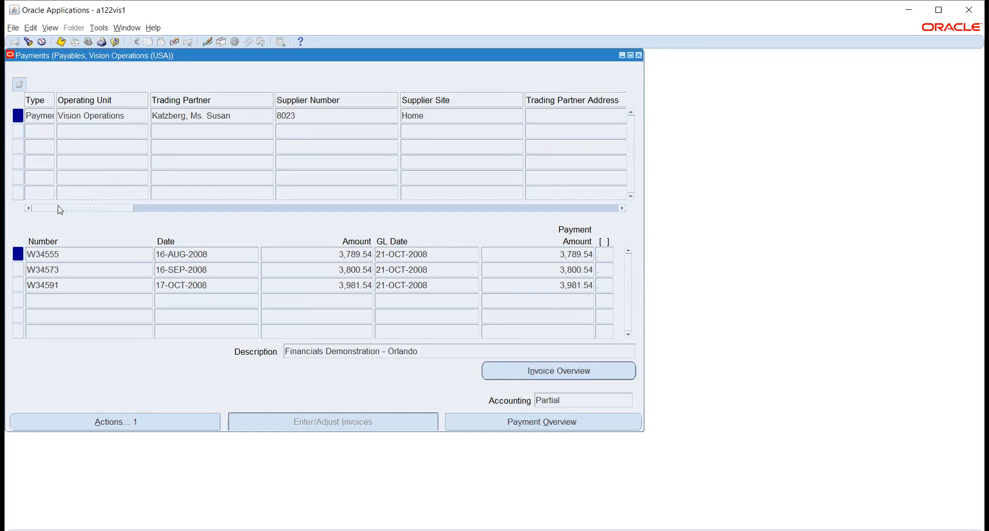
Step: Check the payment's reconciliation status and rate type, and close the Payments window
{"action": "left_click_drag", "start_coordinate": [58, 208], "coordinate": [448, 212]}
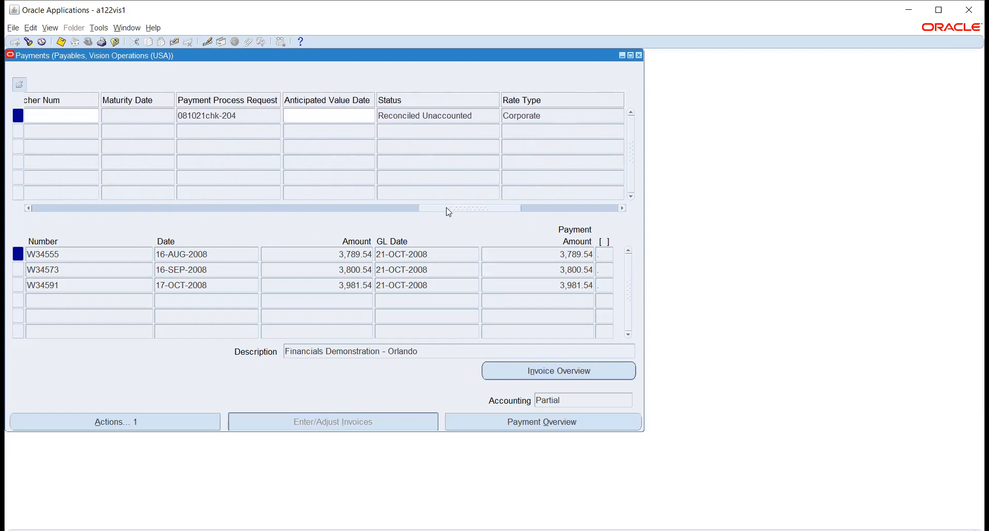
{"action": "left_click", "coordinate": [487, 114]}
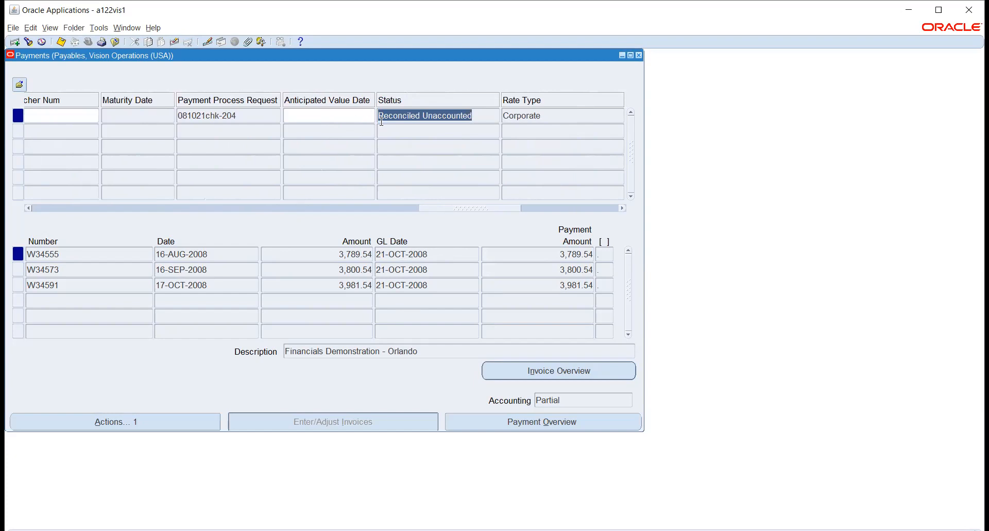
{"action": "left_click", "coordinate": [639, 55]}
{"action": "left_click", "coordinate": [89, 42]}
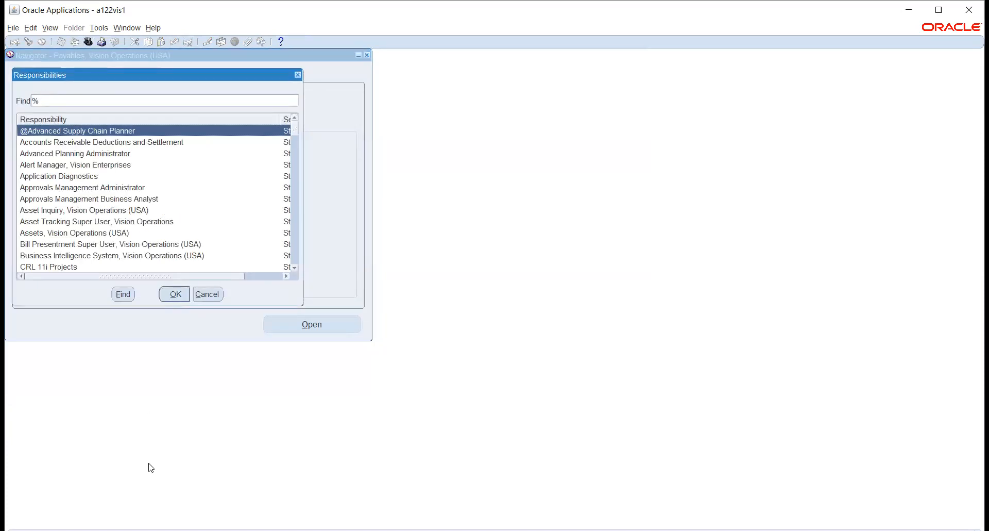
{"action": "type", "text": "asset"}
{"action": "key", "text": "Return"}
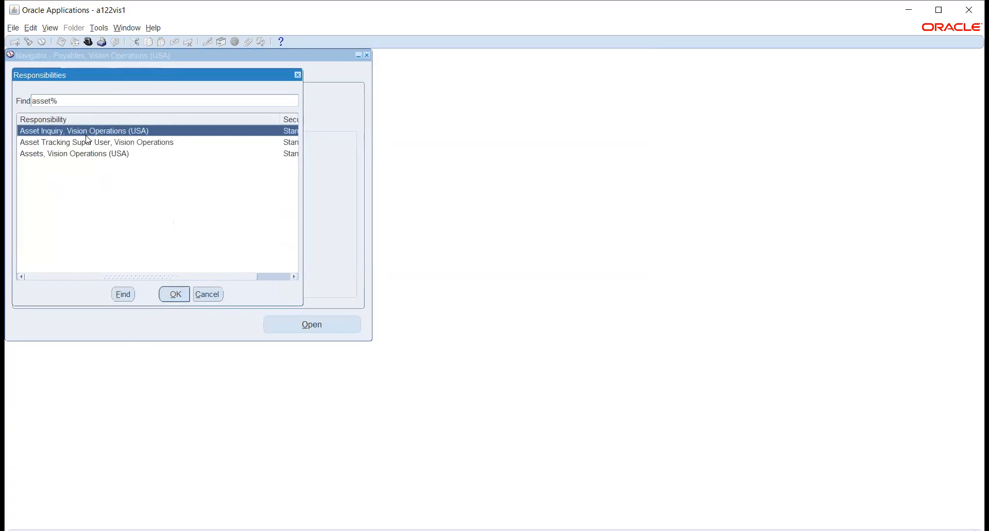
{"action": "left_click", "coordinate": [91, 155]}
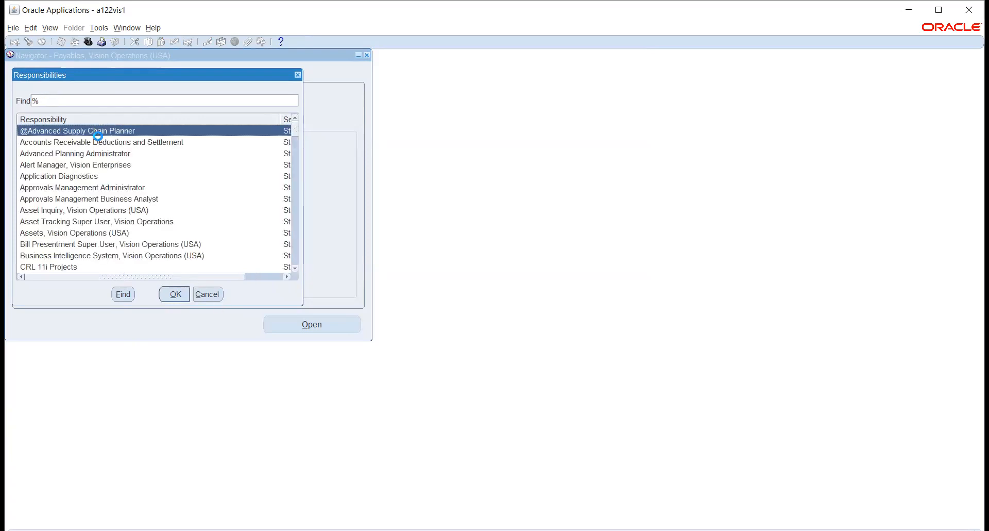
Step: Switch to the Cash Management, Vision Operations (USA) responsibility and open Bank Account Transfers
{"action": "type", "text": "cash Management"}
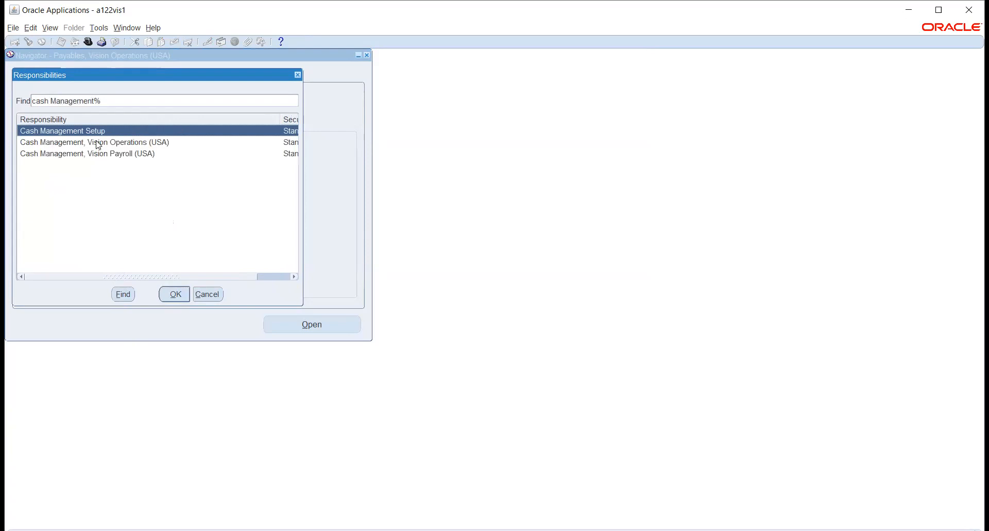
{"action": "left_click", "coordinate": [98, 143]}
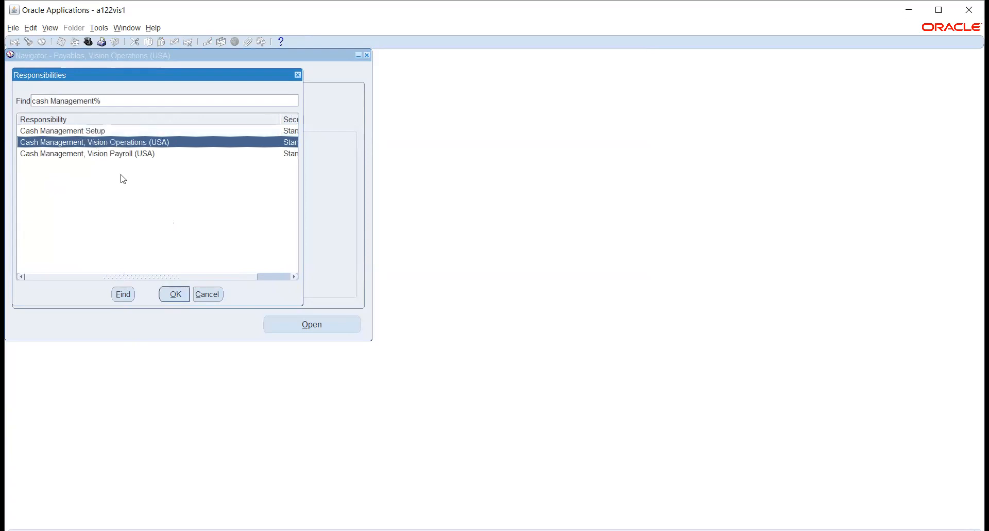
{"action": "left_click", "coordinate": [173, 293]}
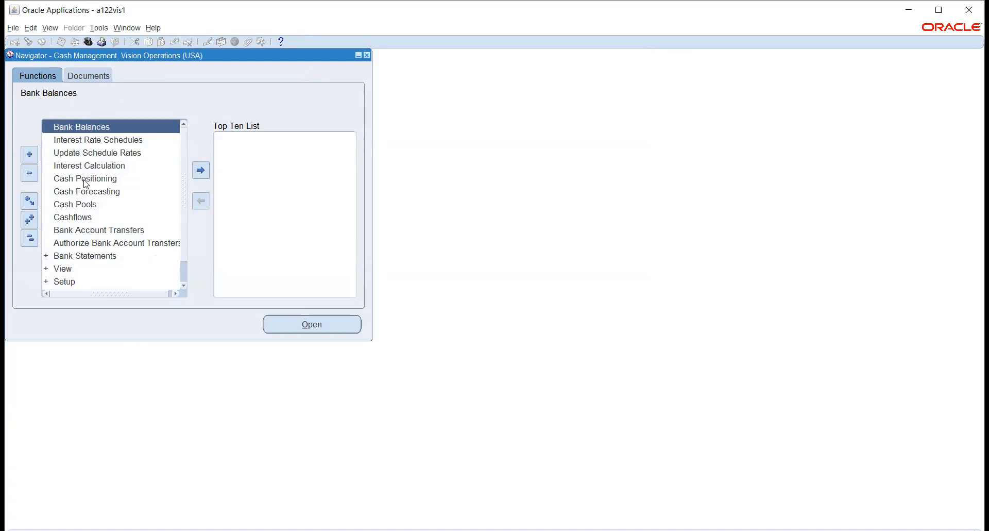
{"action": "scroll", "coordinate": [98, 281], "scroll_direction": "down", "scroll_amount": 1}
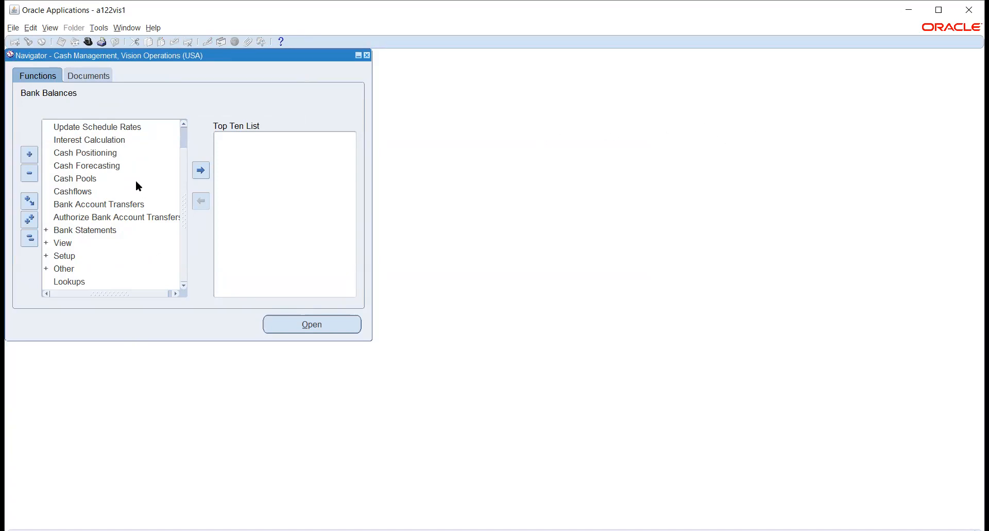
{"action": "left_click", "coordinate": [63, 202]}
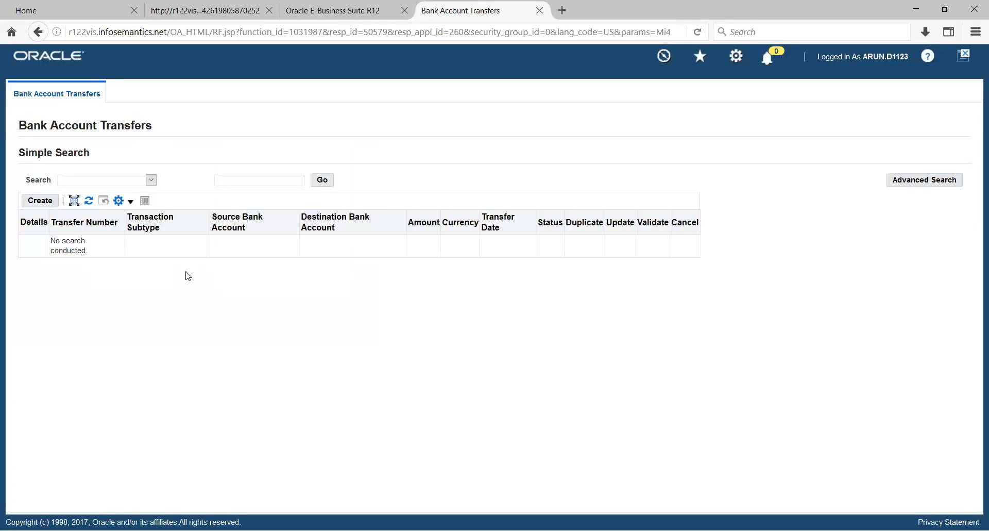
Step: Start a new bank account transfer with USD as the currency and a transfer amount of 1000
{"action": "left_click", "coordinate": [41, 201]}
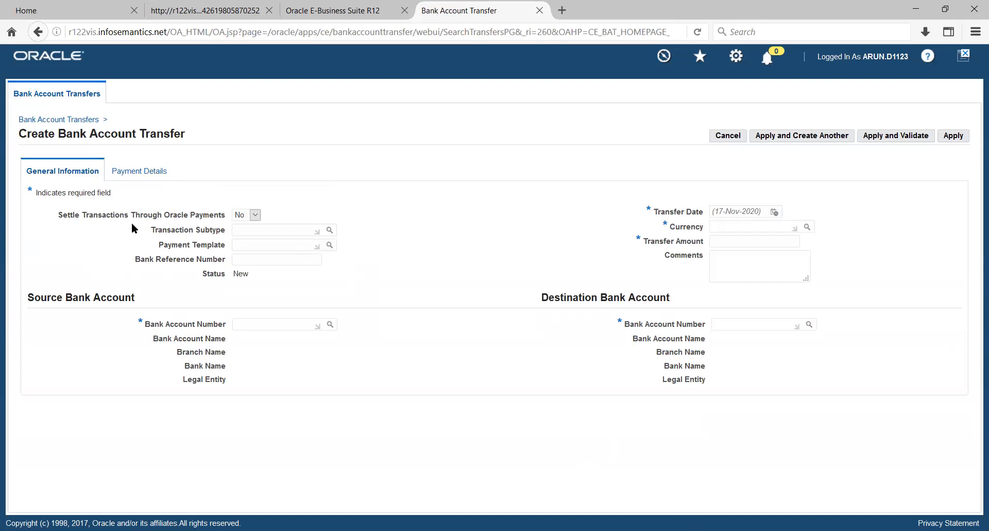
{"action": "left_click", "coordinate": [257, 233]}
{"action": "left_click", "coordinate": [722, 225]}
{"action": "type", "text": "USD"}
{"action": "key", "text": "Tab"}
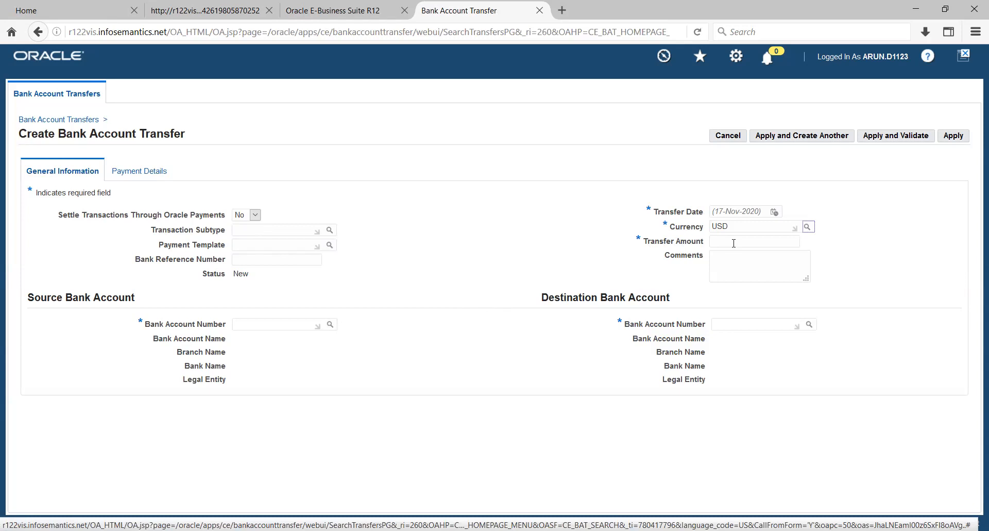
{"action": "left_click", "coordinate": [734, 241]}
{"action": "type", "text": "1000"}
{"action": "key", "text": "Tab"}
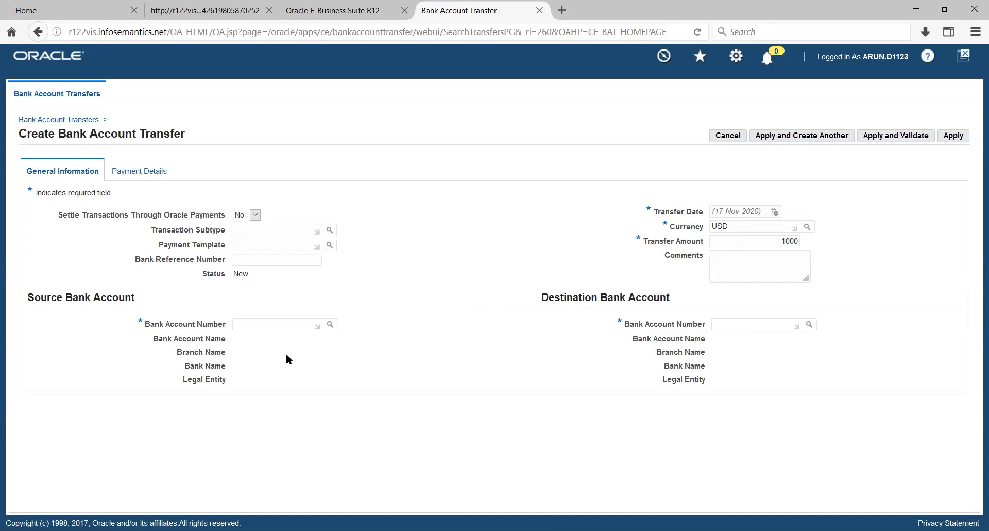
Step: Look up the source bank account number, searching by bank name with %b
{"action": "left_click", "coordinate": [271, 325]}
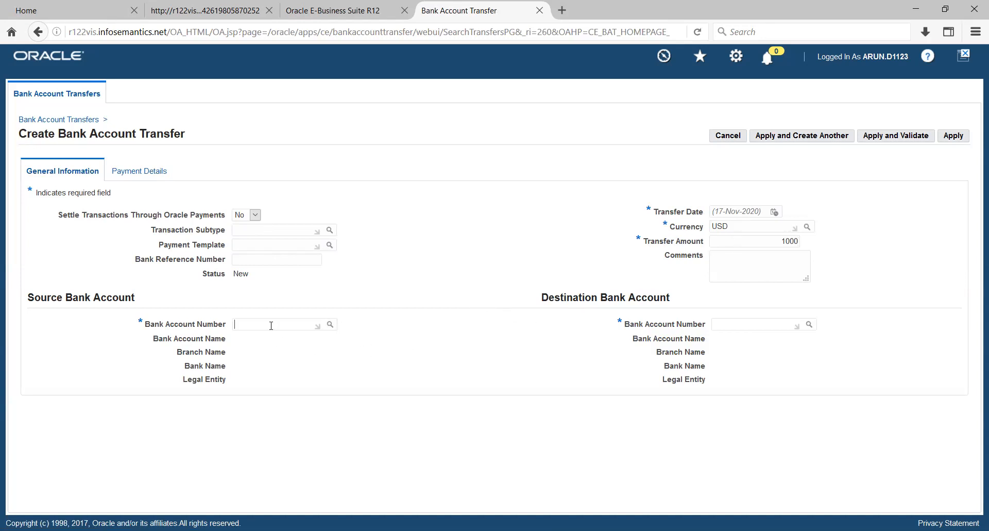
{"action": "left_click", "coordinate": [329, 326]}
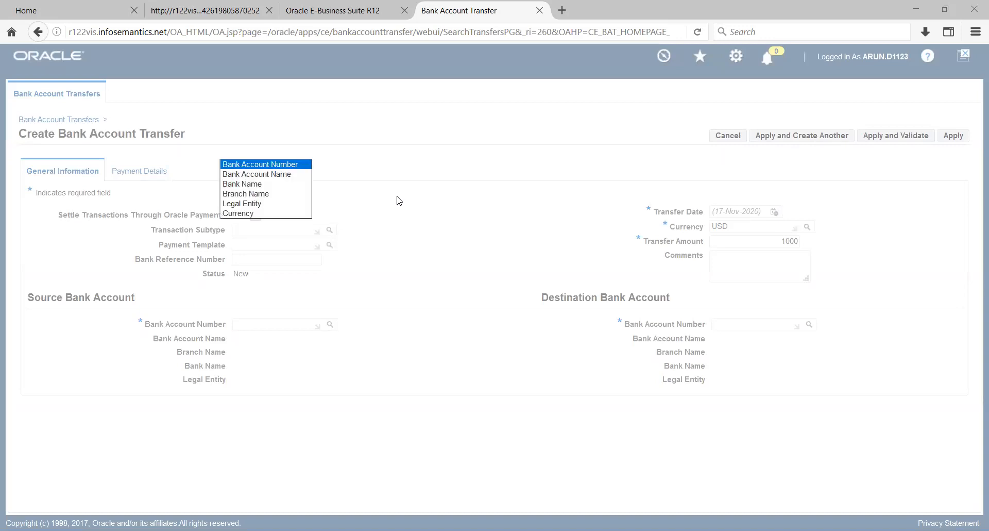
{"action": "key", "text": "Down"}
{"action": "key", "text": "Down"}
{"action": "key", "text": "Down"}
{"action": "key", "text": "Return"}
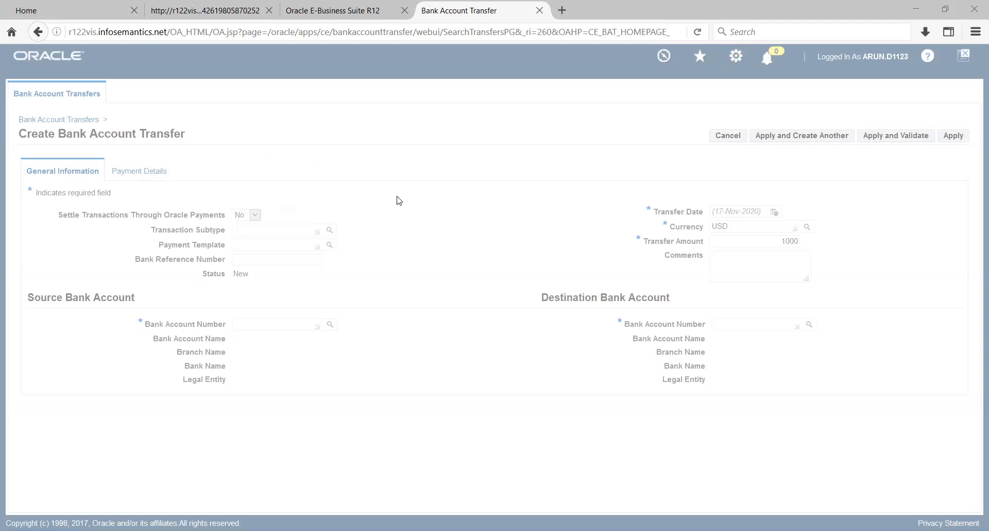
{"action": "key", "text": "alt+Down"}
{"action": "key", "text": "Up"}
{"action": "key", "text": "Return"}
{"action": "type", "text": "%"}
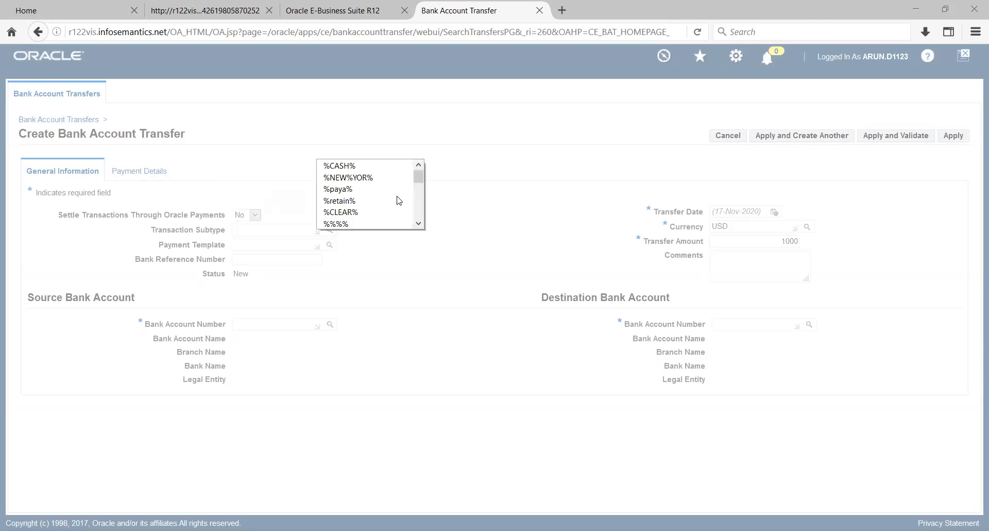
{"action": "type", "text": "b"}
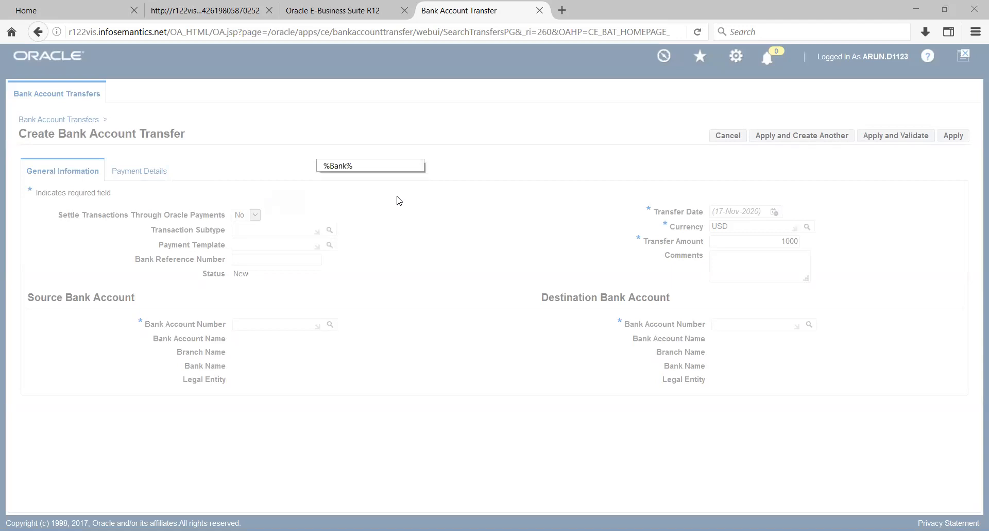
{"action": "key", "text": "Return"}
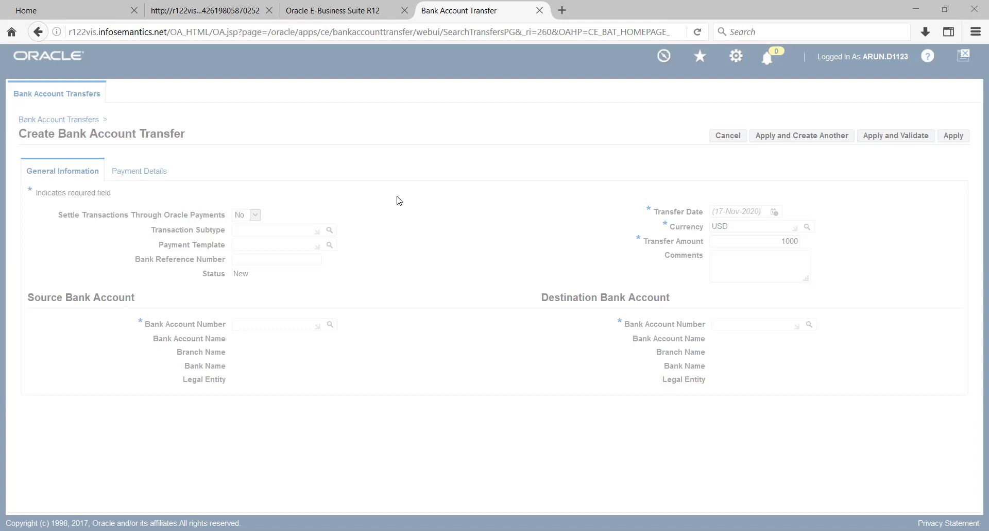
Step: Choose the Bank of America account as the transfer's source and the American Bank account as its destination
{"action": "left_click", "coordinate": [210, 310]}
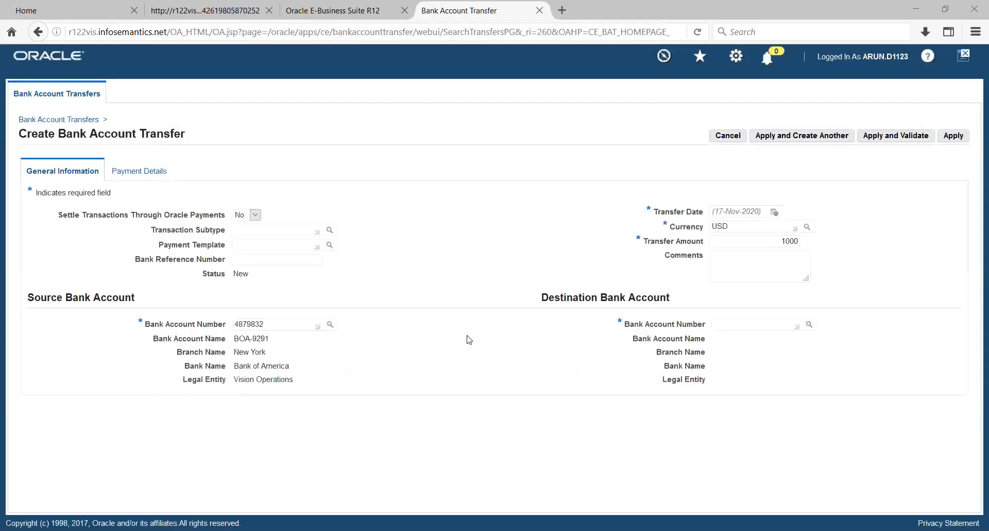
{"action": "left_click", "coordinate": [807, 326]}
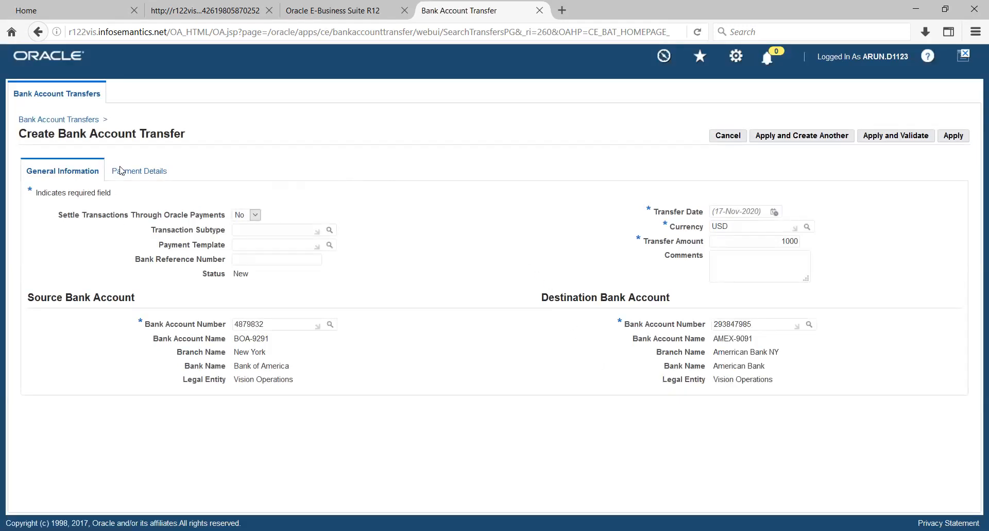
Step: Set the transfer date to 17-Nov-2020, look at the payment details, and apply and validate the bank account transfer
{"action": "left_click", "coordinate": [140, 170]}
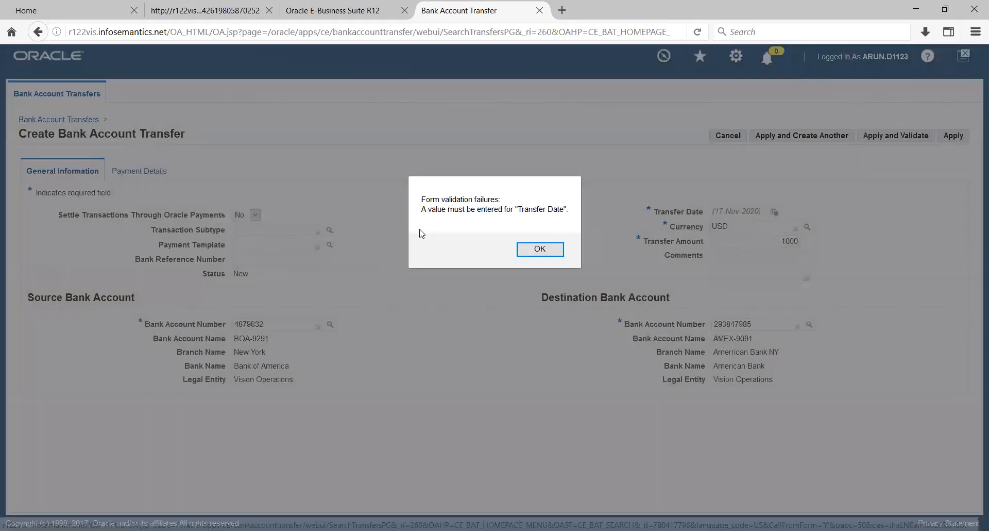
{"action": "left_click", "coordinate": [541, 251]}
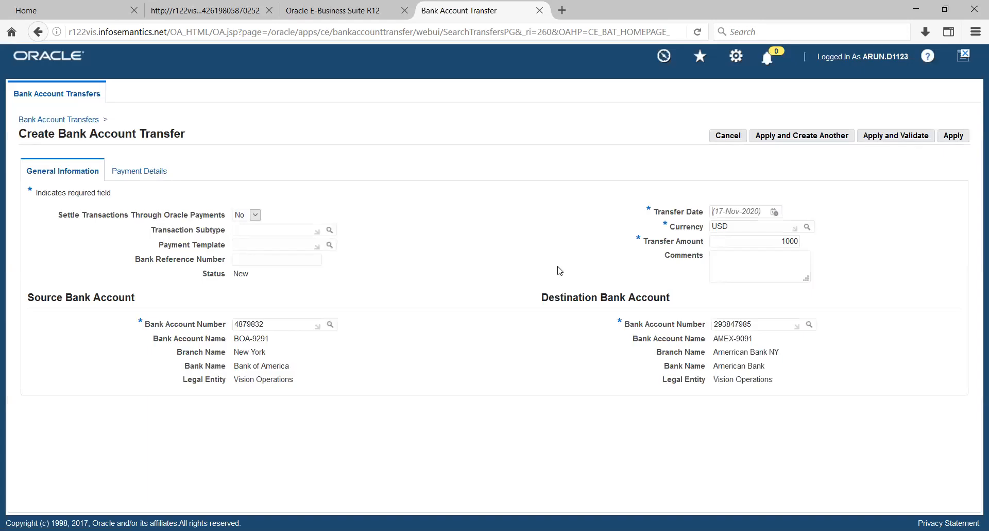
{"action": "left_click", "coordinate": [774, 212]}
{"action": "left_click", "coordinate": [150, 171]}
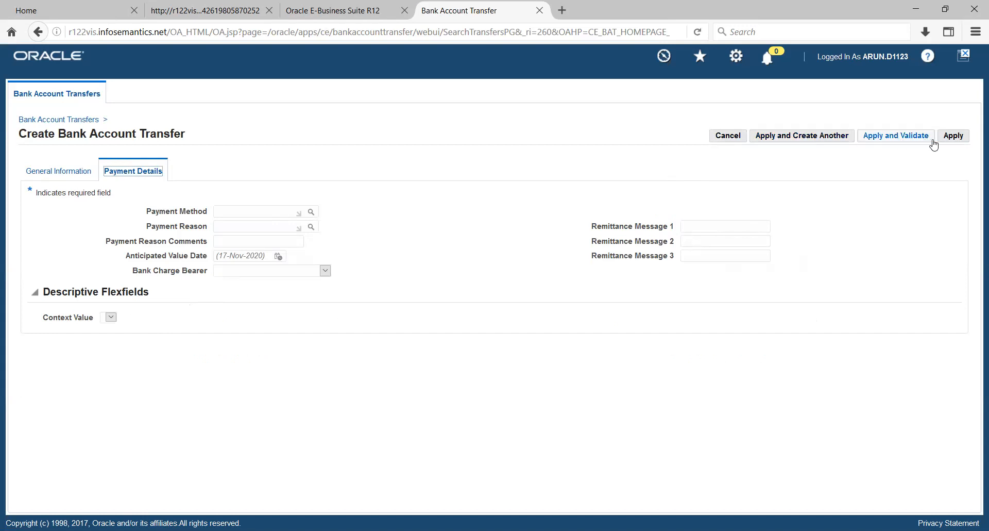
{"action": "left_click", "coordinate": [908, 141]}
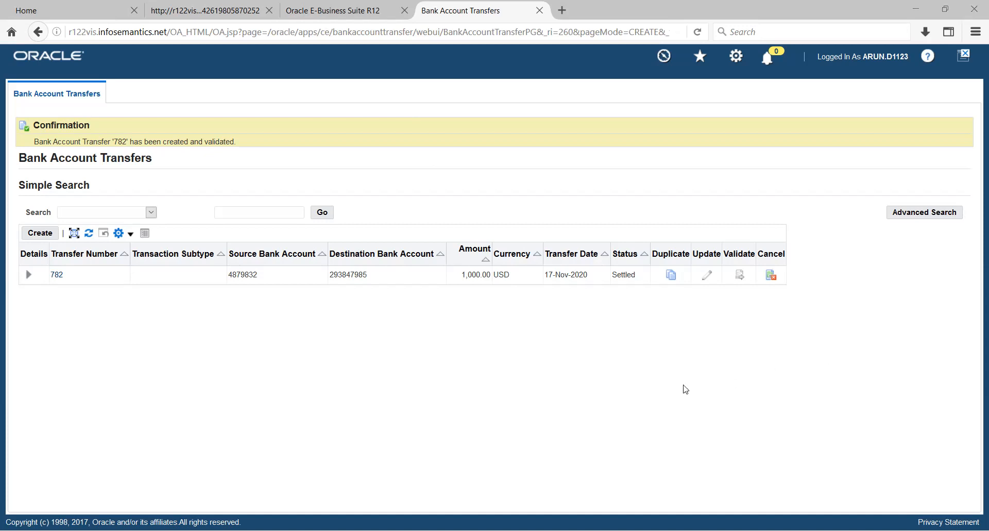
Step: Open the new transfer's outflow cashflow and try to view the journal entries of its accounting event
{"action": "left_click", "coordinate": [57, 275]}
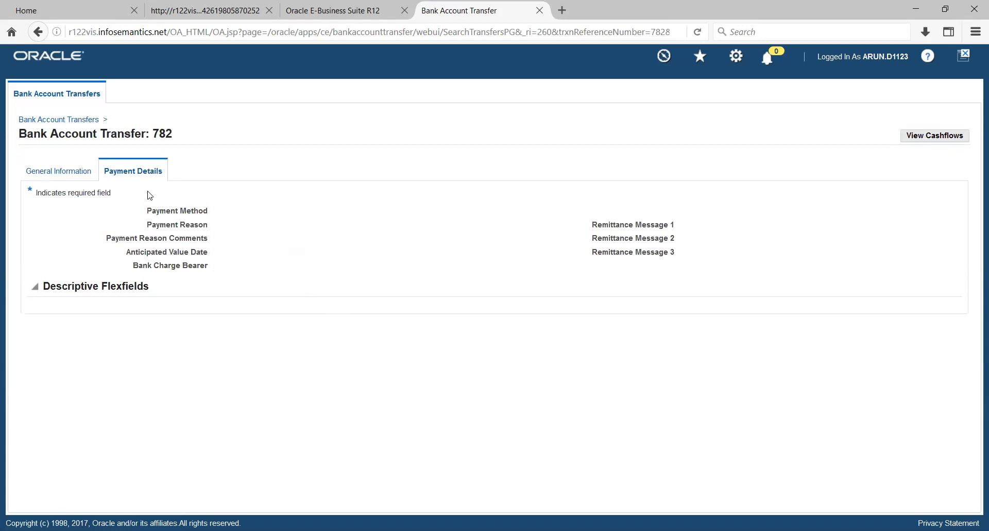
{"action": "left_click", "coordinate": [908, 136]}
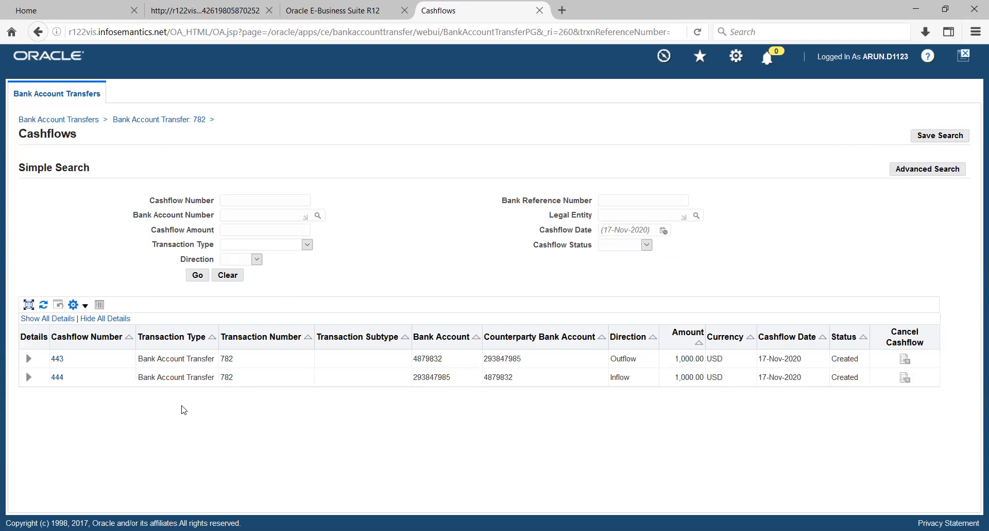
{"action": "left_click", "coordinate": [57, 360]}
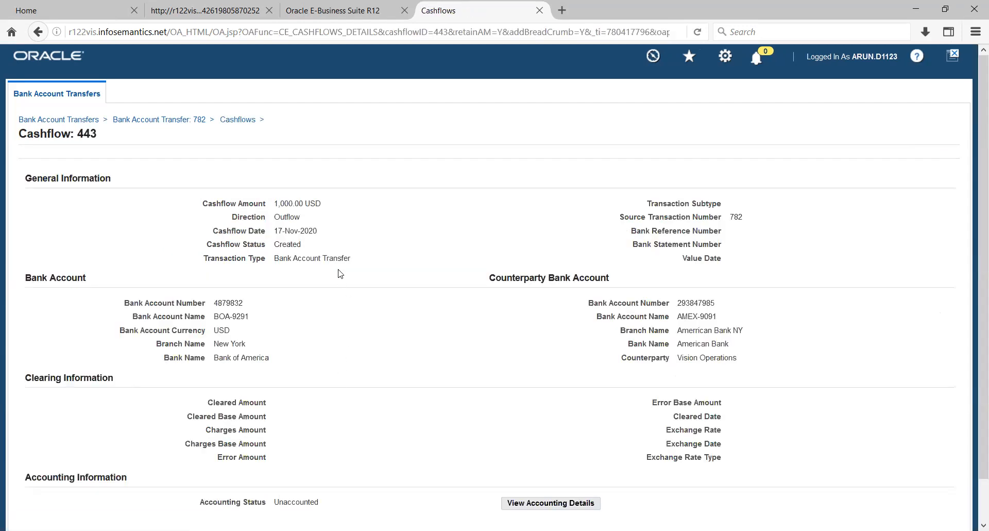
{"action": "scroll", "coordinate": [340, 273], "scroll_direction": "down", "scroll_amount": 2}
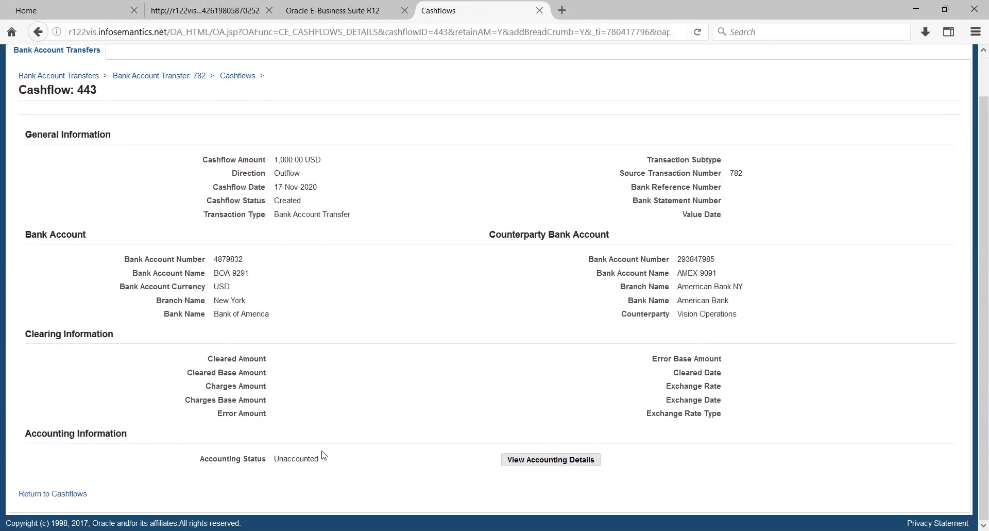
{"action": "left_click", "coordinate": [508, 461]}
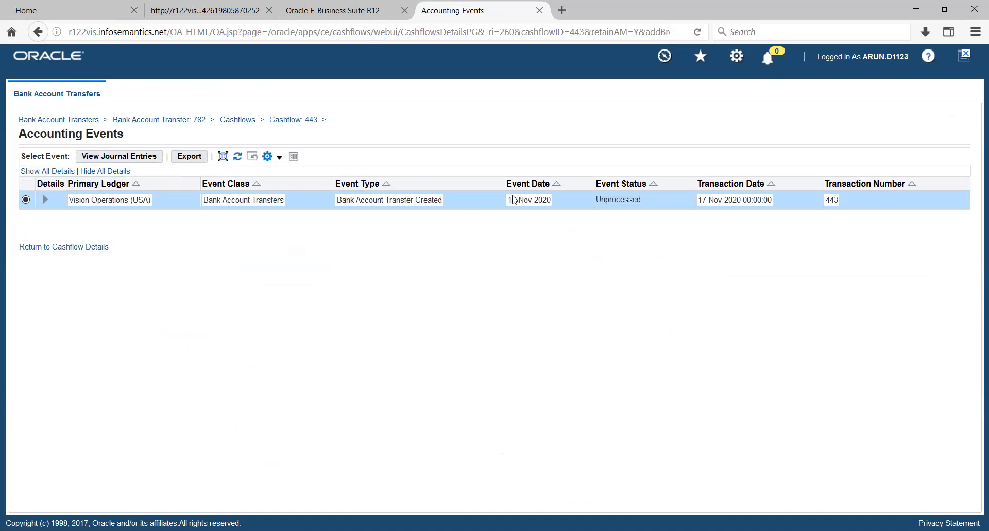
{"action": "left_click", "coordinate": [96, 158]}
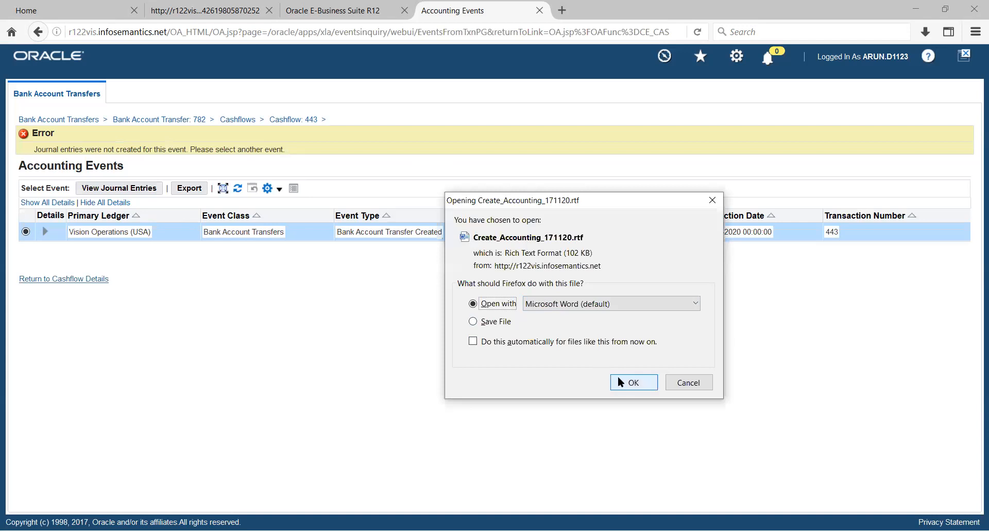
Step: Open Create_Accounting_171120.rtf in Microsoft Word and examine the journal lines, account combinations and error messages for the bank account transfers
{"action": "left_click", "coordinate": [618, 378]}
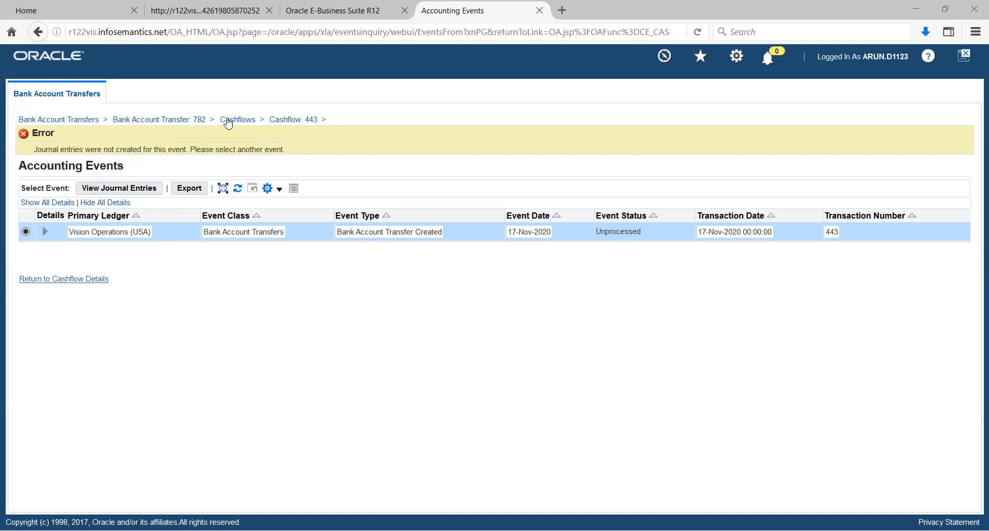
{"action": "key", "text": "alt+Tab"}
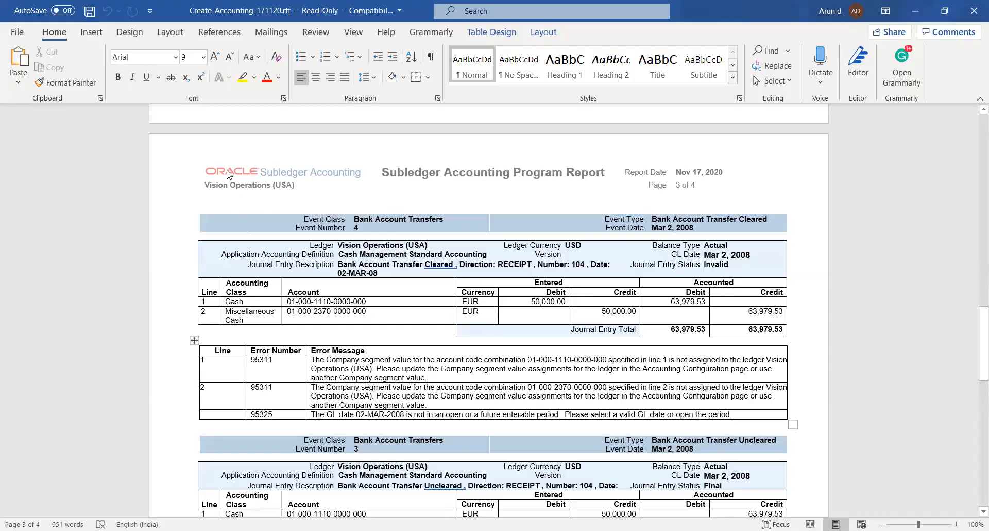
{"action": "scroll", "coordinate": [229, 175], "scroll_direction": "down", "scroll_amount": 2}
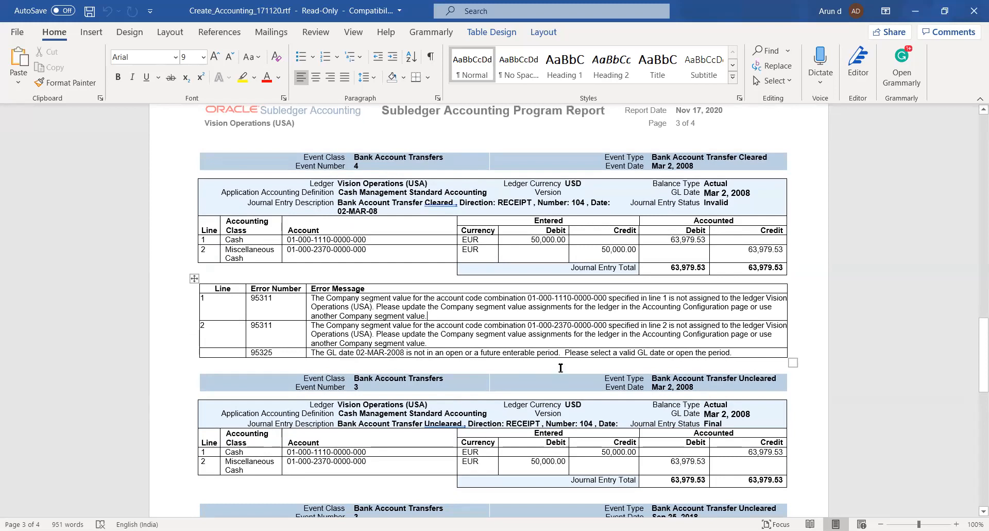
{"action": "left_click_drag", "start_coordinate": [529, 298], "coordinate": [605, 297]}
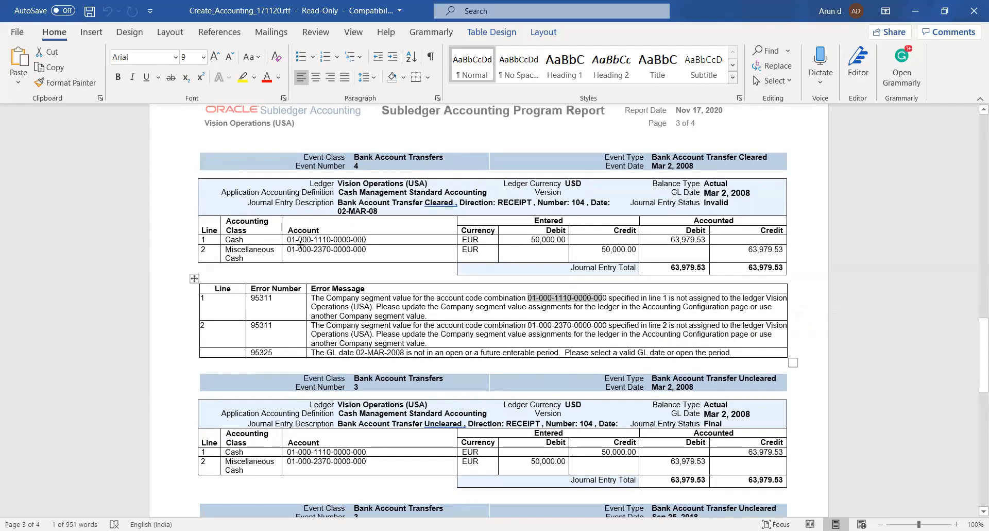
{"action": "left_click_drag", "start_coordinate": [287, 239], "coordinate": [367, 238]}
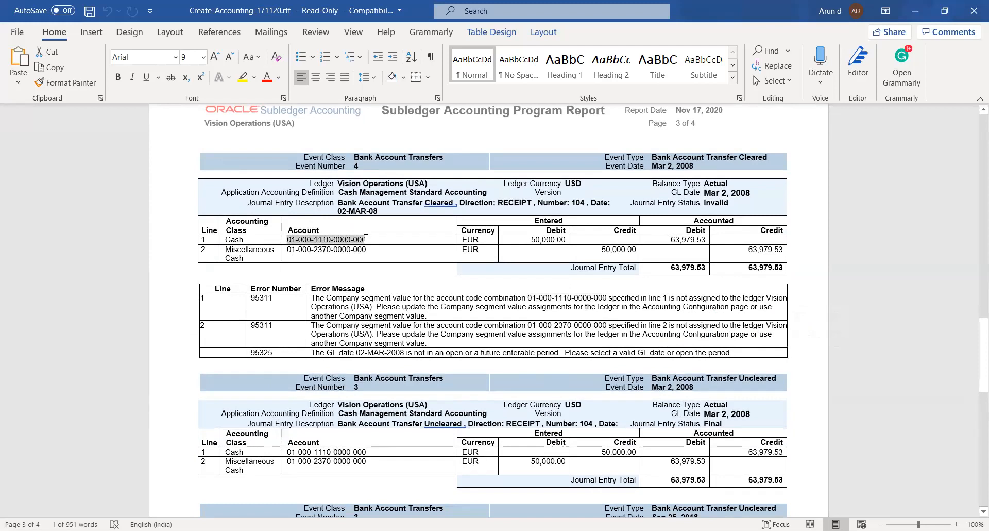
{"action": "left_click", "coordinate": [256, 258]}
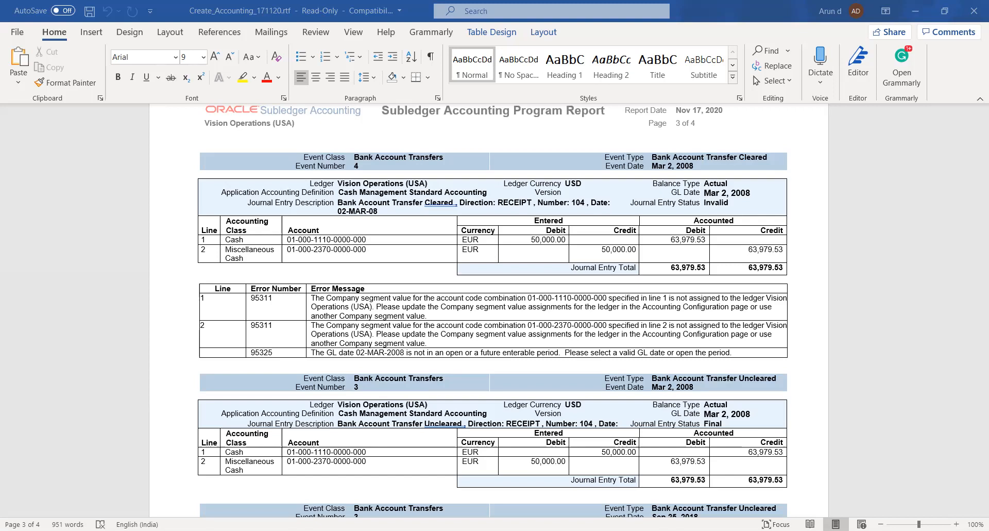
Step: Switch back to Oracle's Forecast Templates in the browser and start a template named BOA-TEMP, forecasting by Days
{"action": "key", "text": "alt+Tab"}
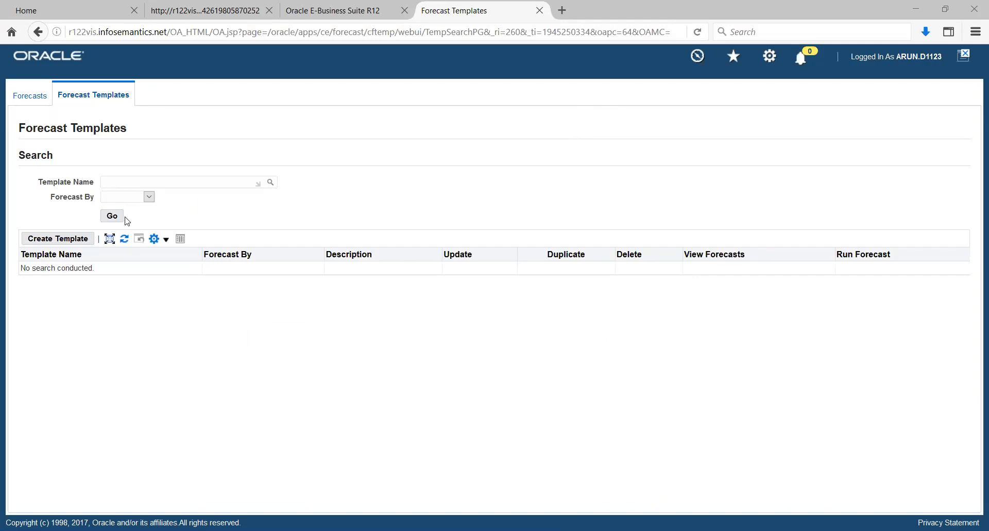
{"action": "left_click", "coordinate": [69, 238]}
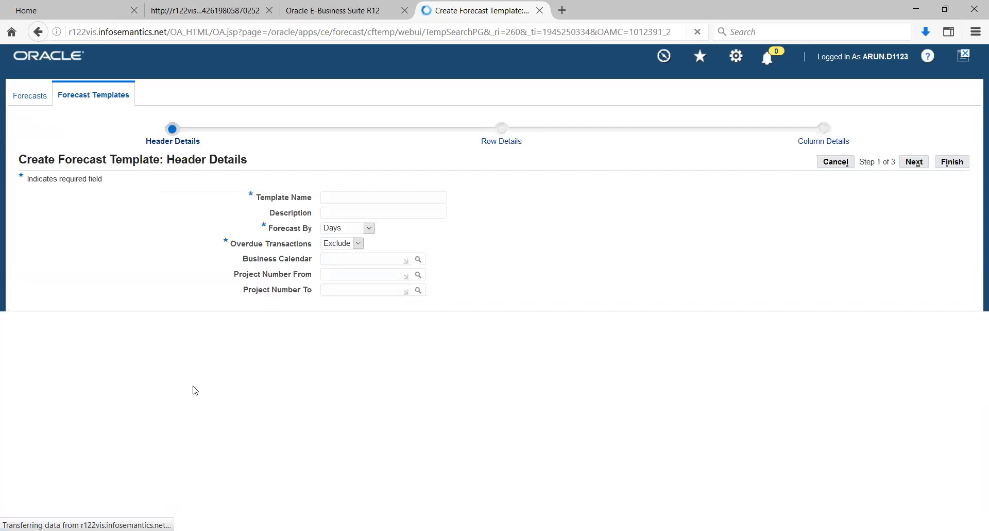
{"action": "left_click", "coordinate": [356, 203]}
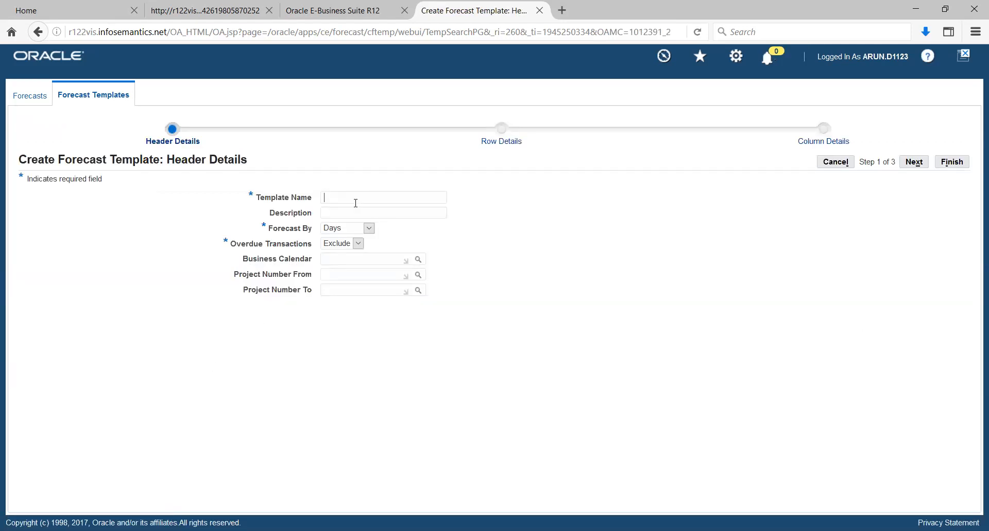
{"action": "type", "text": "BOA-TEMP"}
{"action": "left_click", "coordinate": [369, 228]}
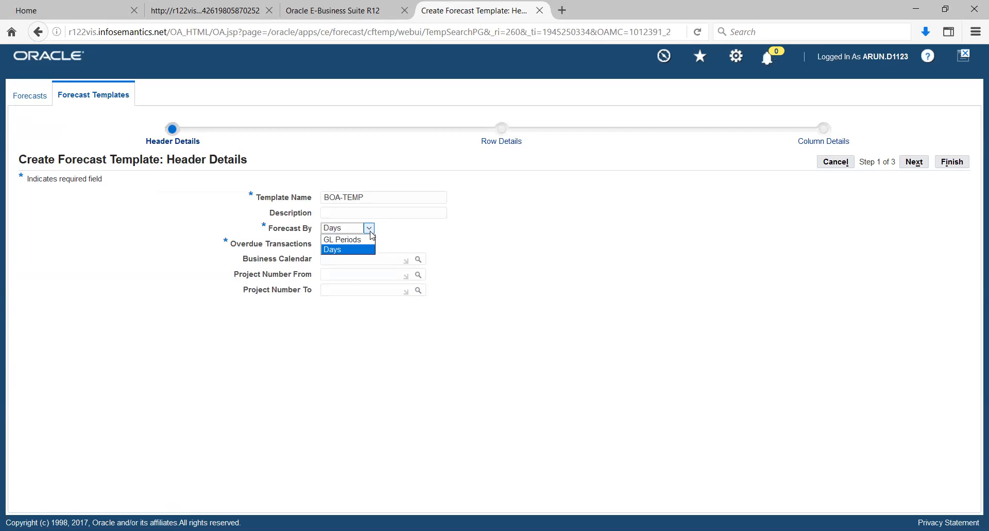
{"action": "left_click", "coordinate": [453, 231]}
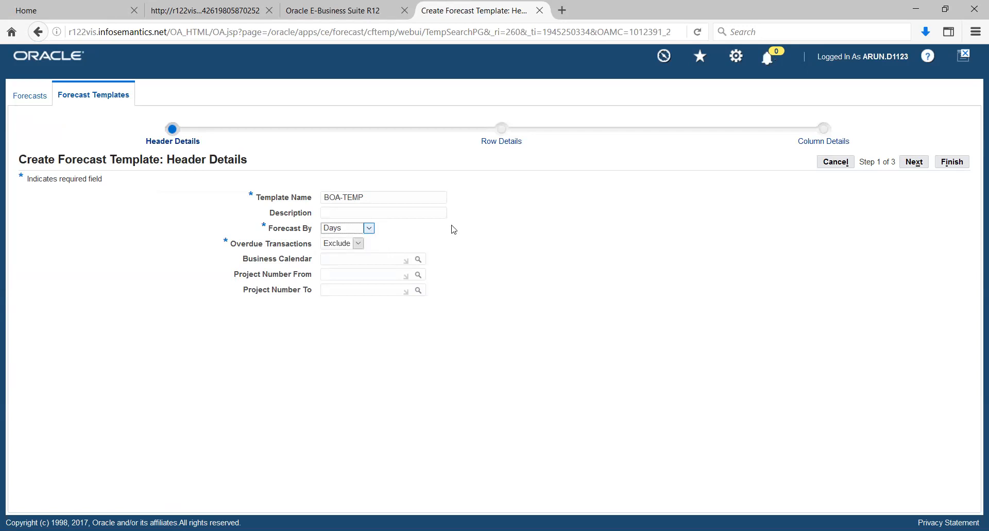
Step: Review the overdue transactions options, keep Exclude, and continue to the template's row details
{"action": "left_click", "coordinate": [358, 242]}
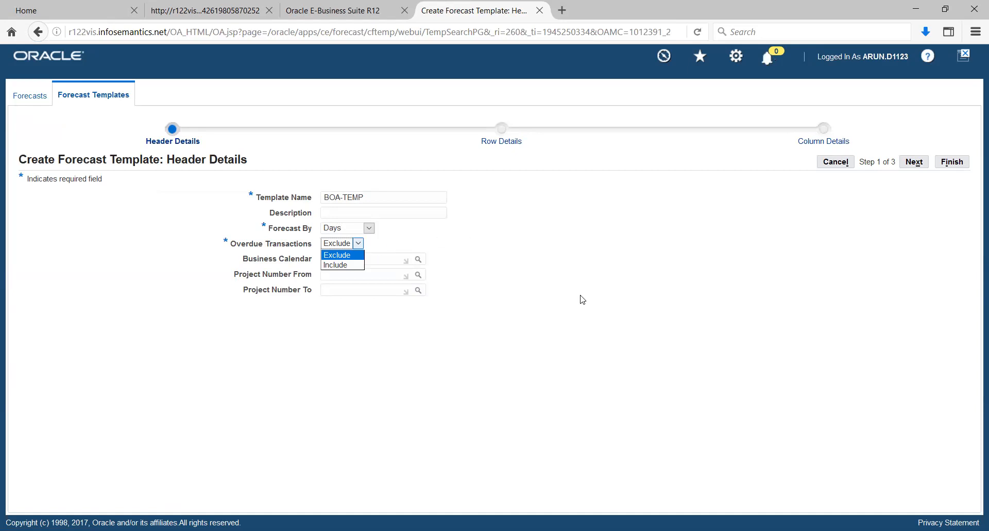
{"action": "left_click", "coordinate": [499, 246]}
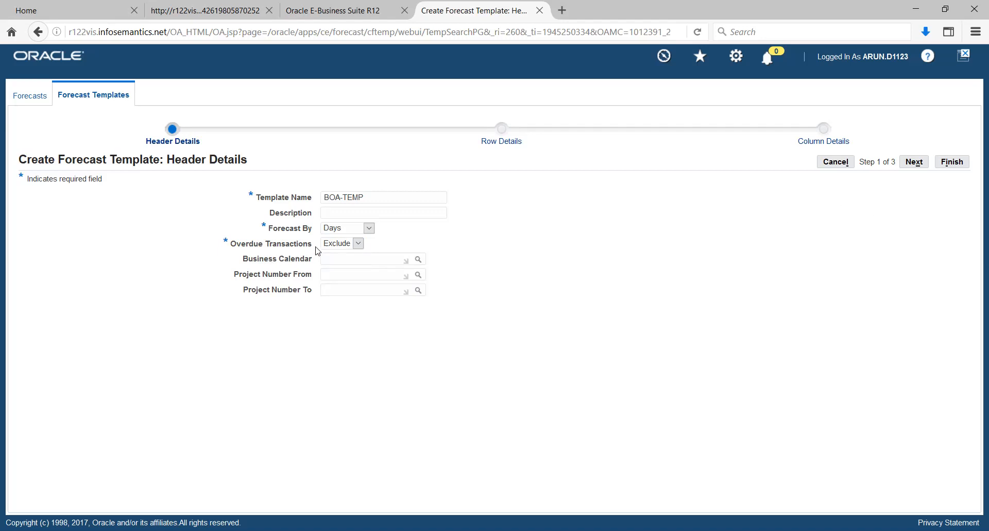
{"action": "left_click", "coordinate": [355, 245]}
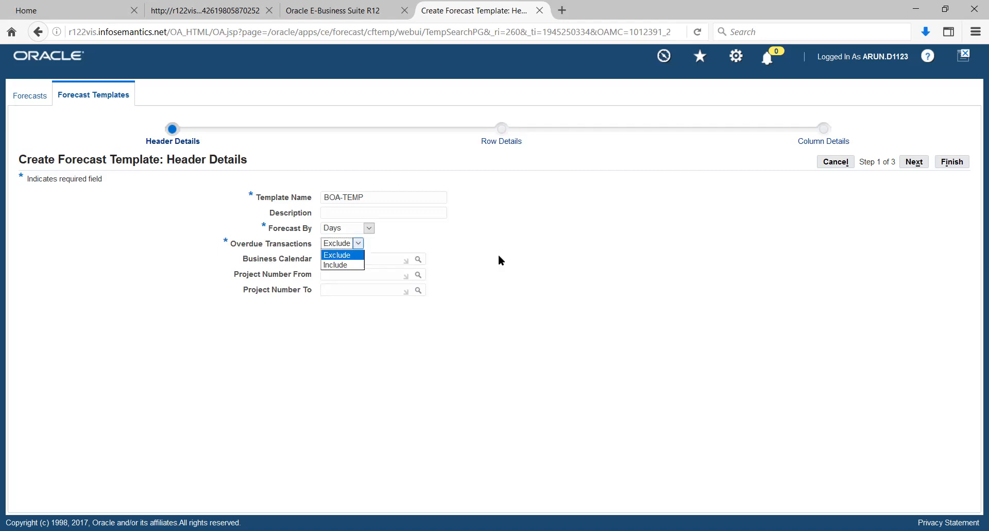
{"action": "left_click", "coordinate": [601, 243]}
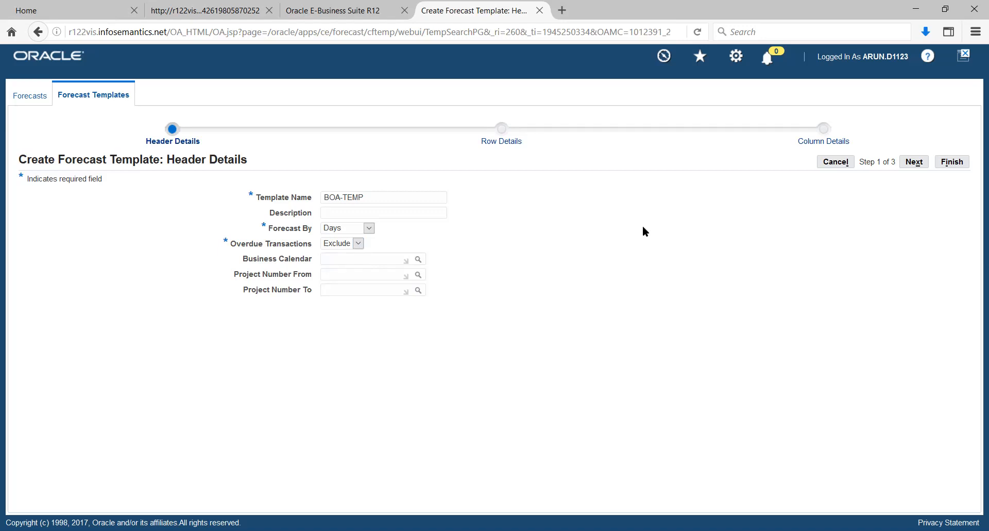
{"action": "left_click", "coordinate": [920, 161]}
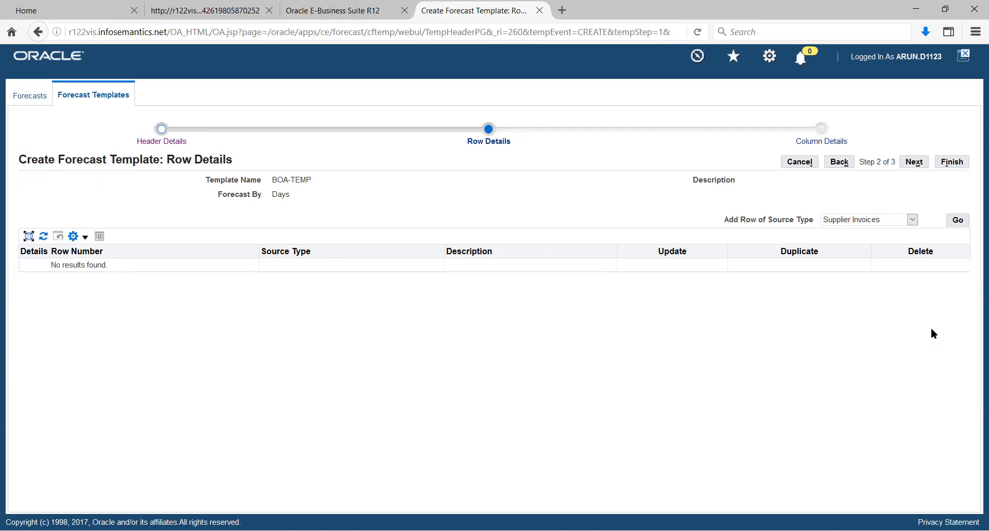
Step: Add Supplier Invoices row 1 with operating unit Vision Operations and ledger Vision Operations (USA), and apply it
{"action": "left_click", "coordinate": [958, 219]}
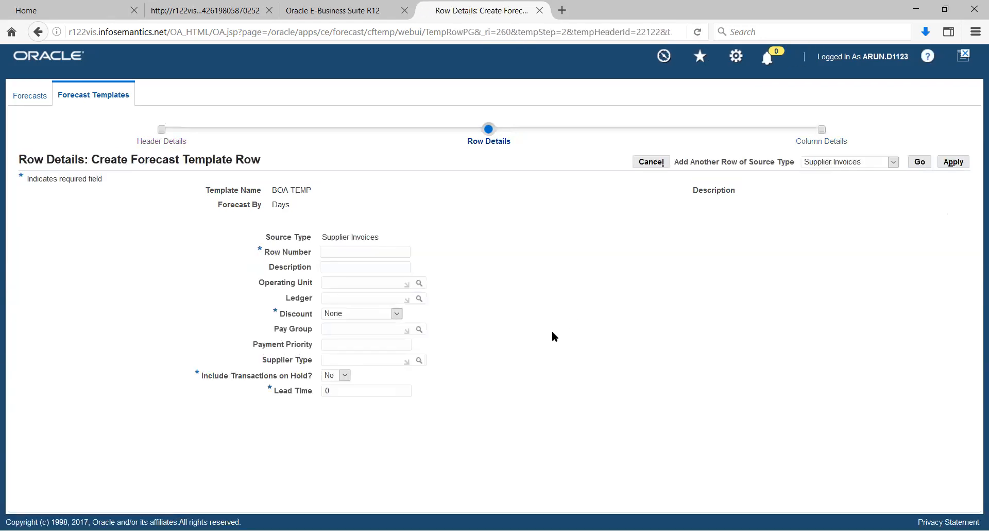
{"action": "left_click", "coordinate": [376, 250]}
{"action": "type", "text": "1"}
{"action": "type", "text": "ISION"}
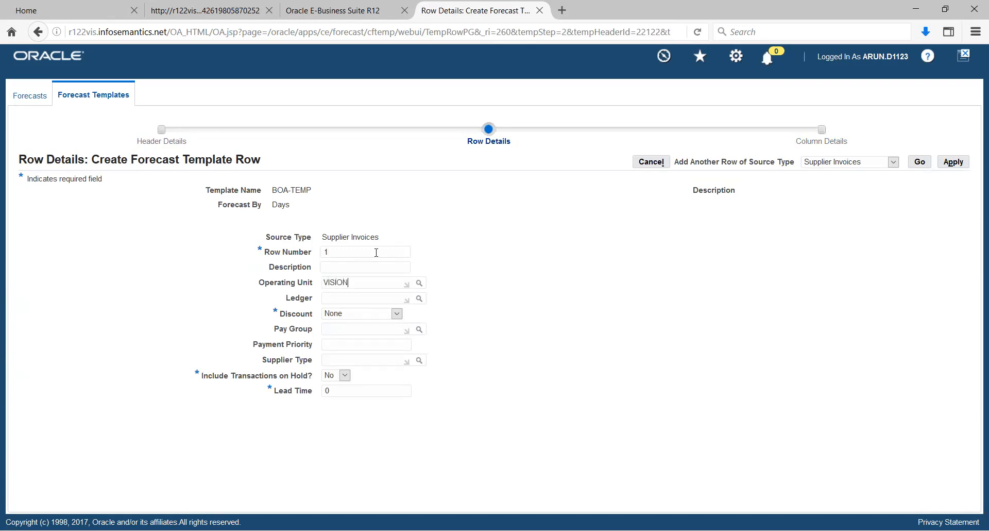
{"action": "key", "text": "Tab"}
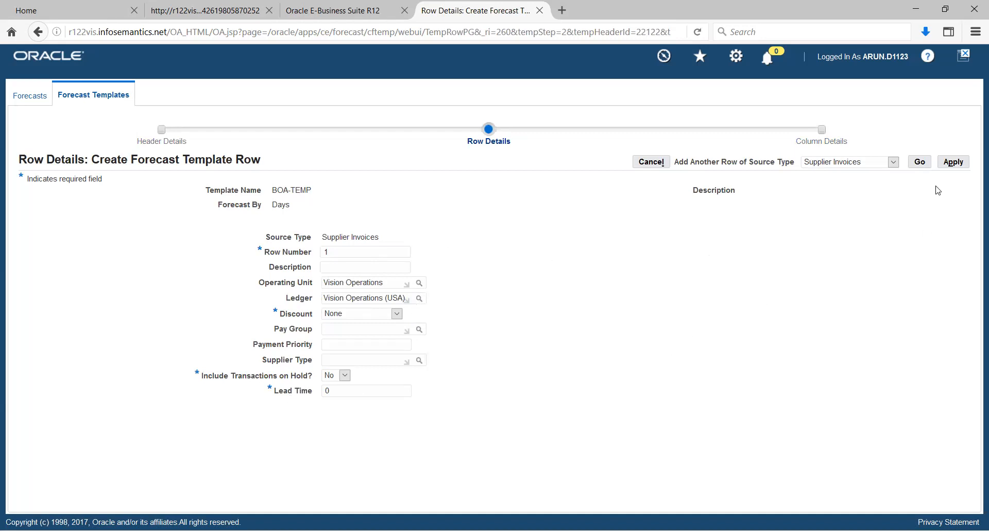
{"action": "left_click", "coordinate": [953, 161]}
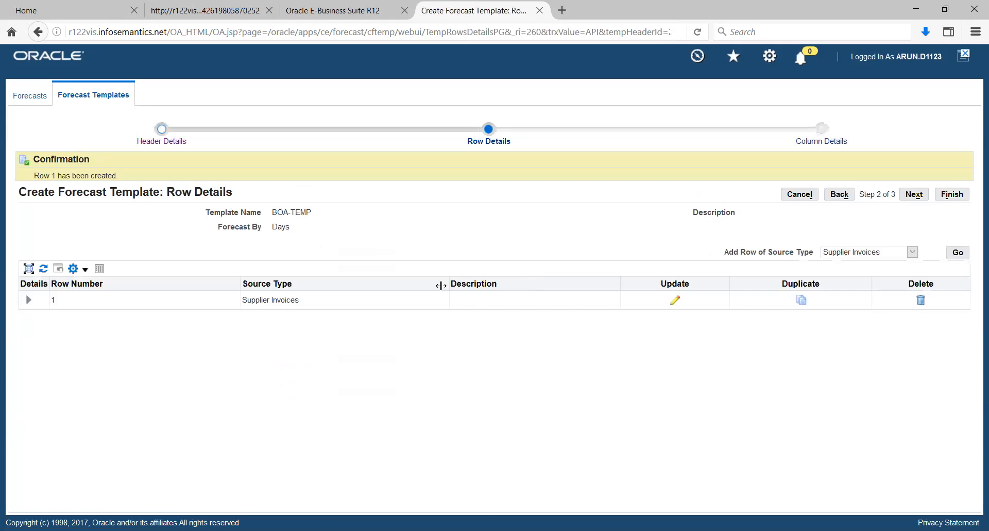
Step: Add Customer Invoices row 2 with operating unit Vision Operations and ledger Vision Operations (USA), and apply it
{"action": "left_click", "coordinate": [914, 252]}
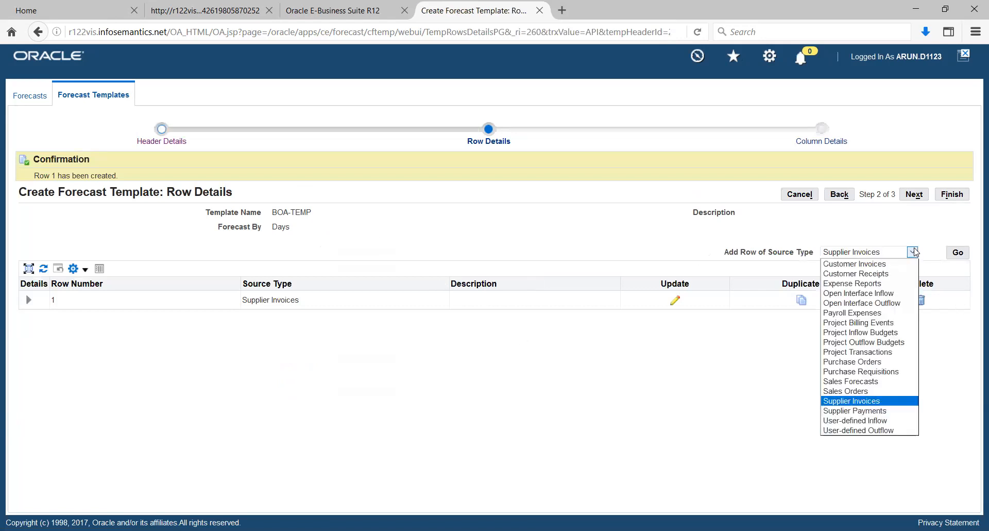
{"action": "left_click", "coordinate": [865, 264]}
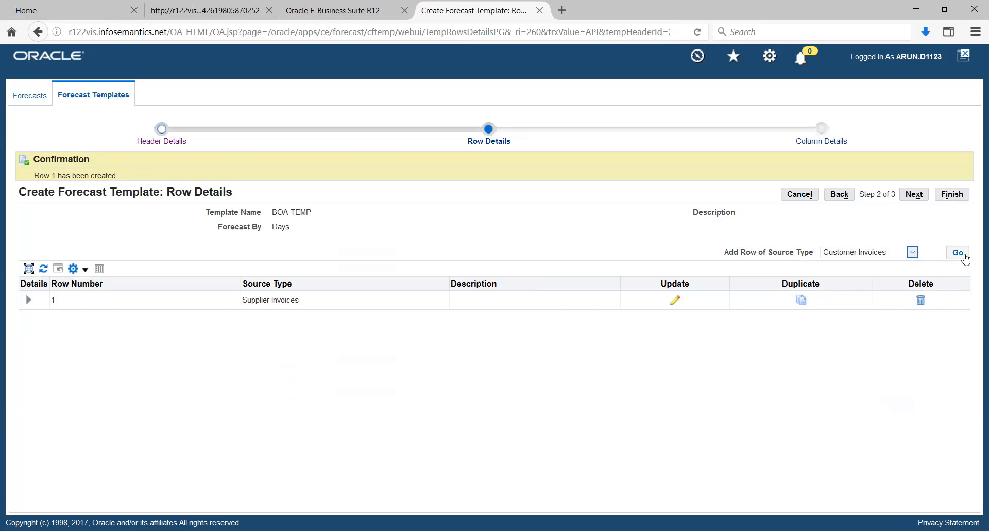
{"action": "left_click", "coordinate": [957, 252]}
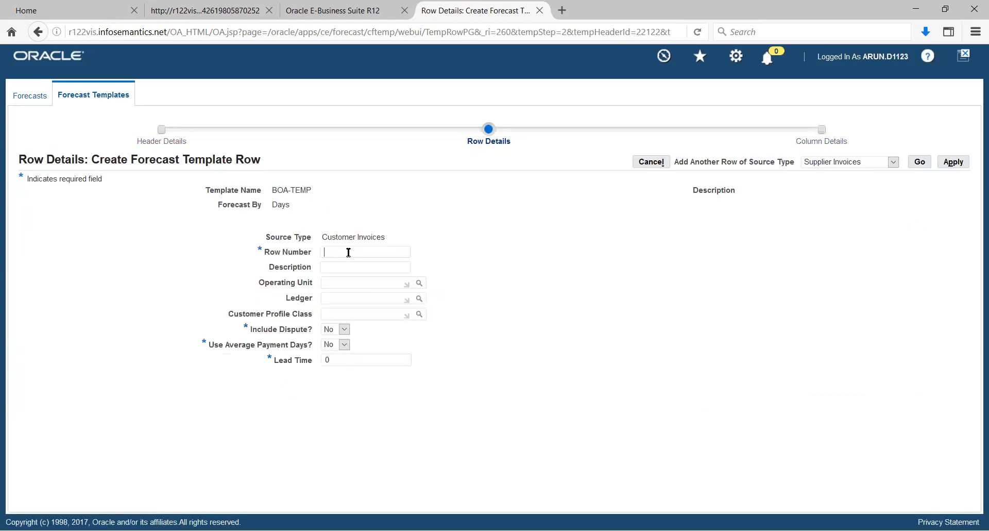
{"action": "type", "text": "2"}
{"action": "left_click", "coordinate": [350, 285]}
{"action": "type", "text": "VISION"}
{"action": "key", "text": "Tab"}
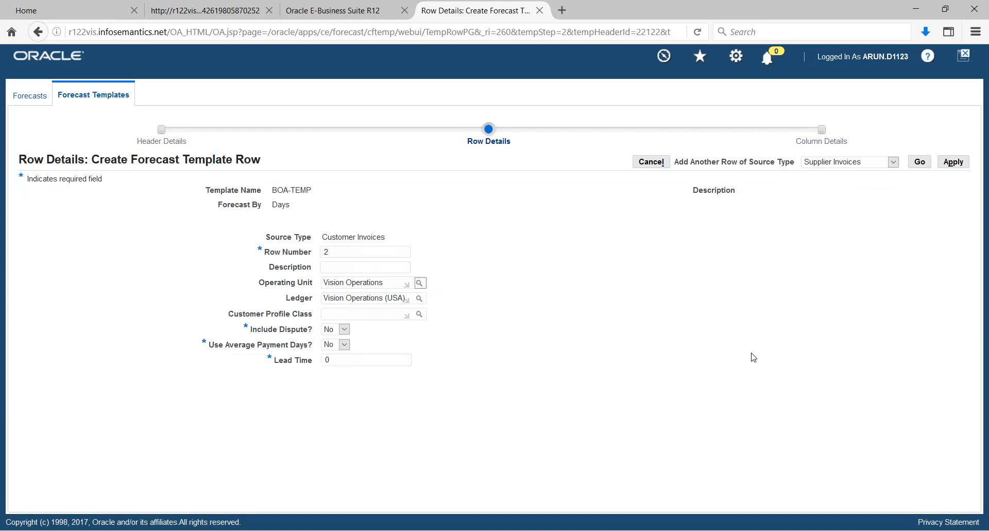
{"action": "left_click", "coordinate": [953, 162]}
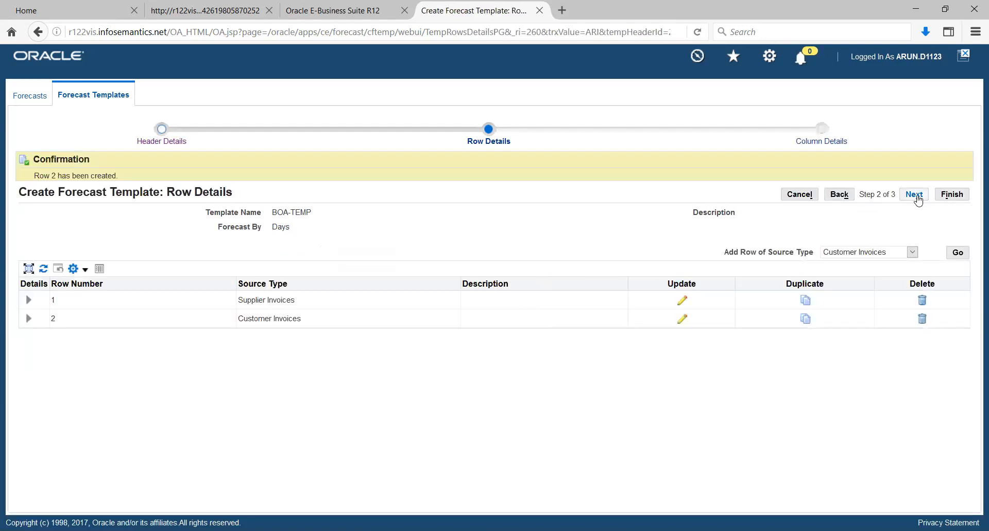
Step: Continue to the column details, choose Automatic column setup, and give column sequence 1 the Daily summary level
{"action": "left_click", "coordinate": [914, 195]}
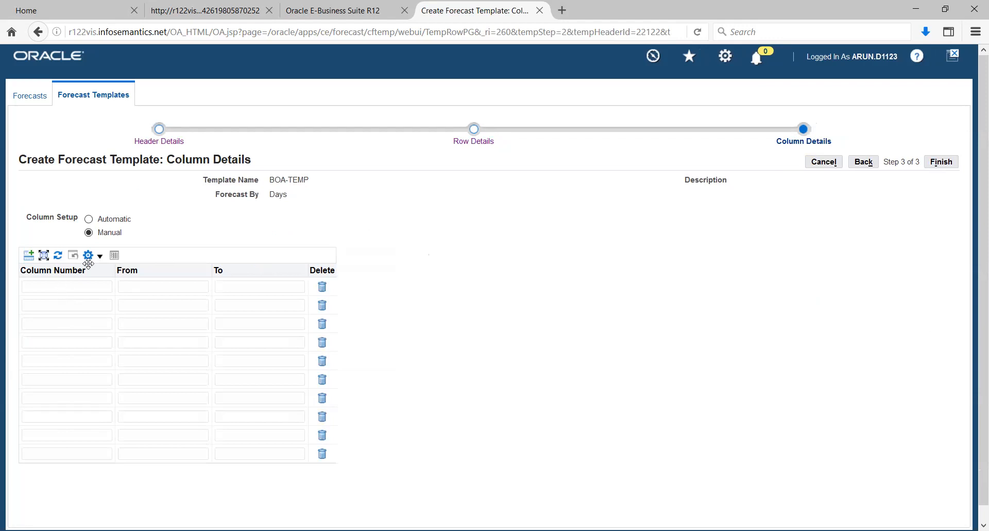
{"action": "left_click", "coordinate": [90, 219]}
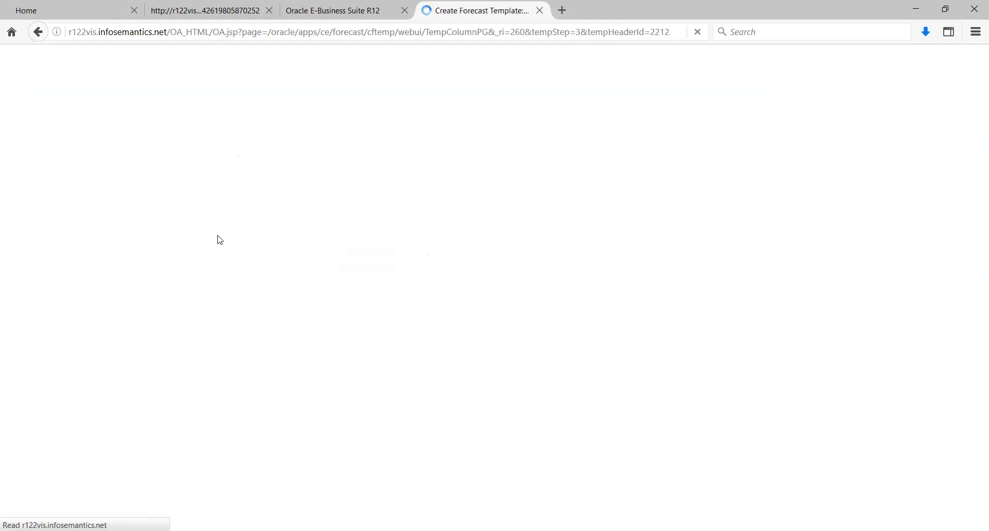
{"action": "left_click", "coordinate": [53, 297]}
{"action": "type", "text": "1"}
{"action": "key", "text": "Tab"}
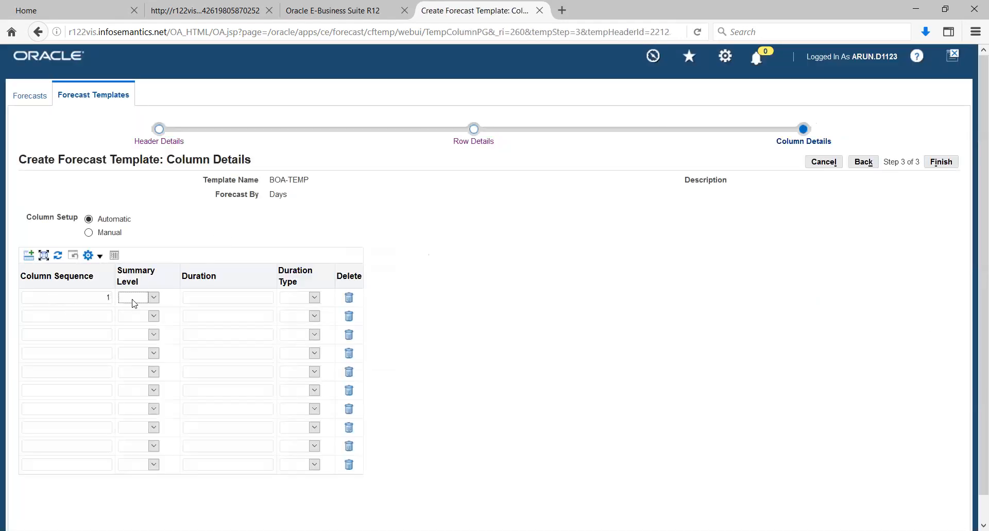
{"action": "left_click", "coordinate": [153, 298]}
{"action": "left_click", "coordinate": [135, 311]}
Step: Set the duration of column sequence 1 to 1 with duration type Days, and finish the template
{"action": "left_click", "coordinate": [198, 296]}
{"action": "left_click", "coordinate": [314, 298]}
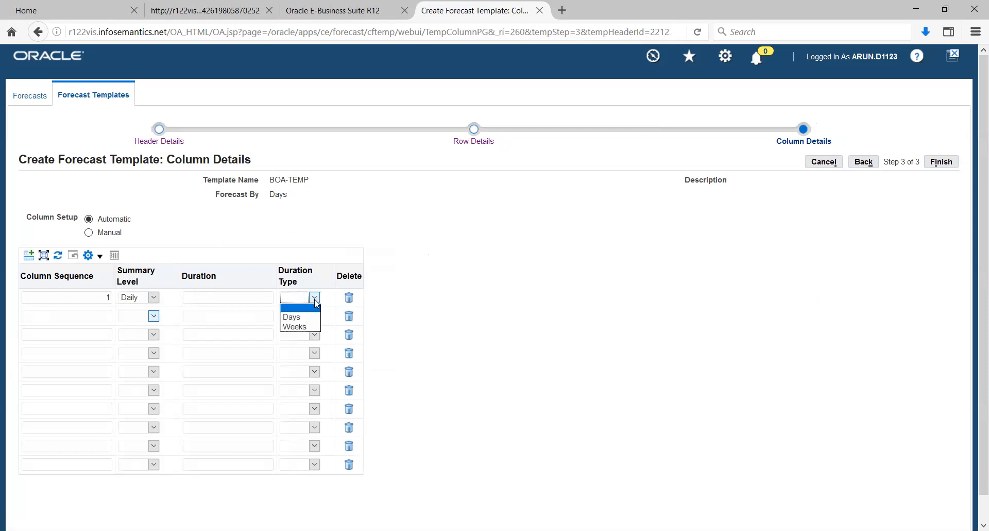
{"action": "left_click", "coordinate": [296, 318]}
{"action": "left_click", "coordinate": [261, 298]}
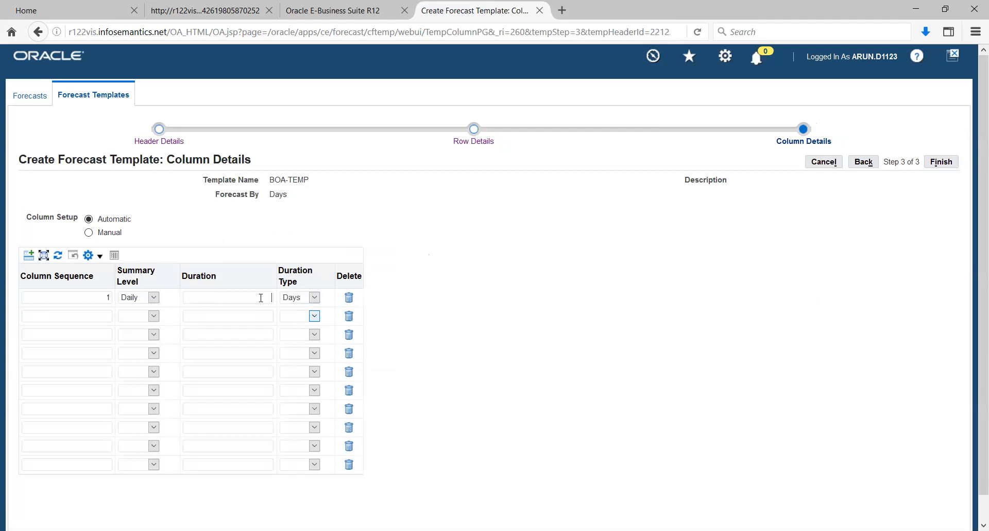
{"action": "type", "text": "1"}
{"action": "left_click", "coordinate": [942, 164]}
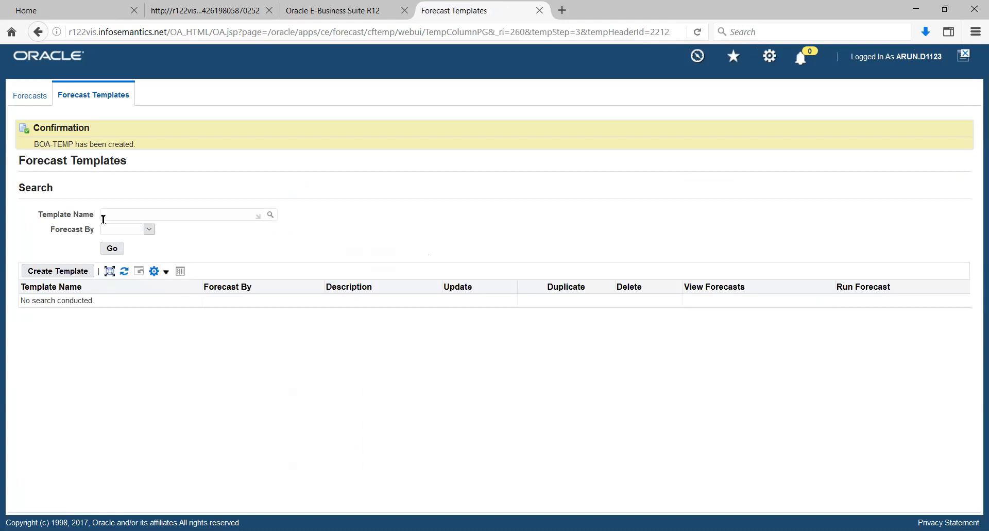
Step: Copy the new template's name and search the Forecasts page for forecast name BOA-TEMP
{"action": "left_click_drag", "start_coordinate": [33, 145], "coordinate": [71, 146]}
{"action": "key", "text": "ctrl+c"}
{"action": "left_click", "coordinate": [36, 96]}
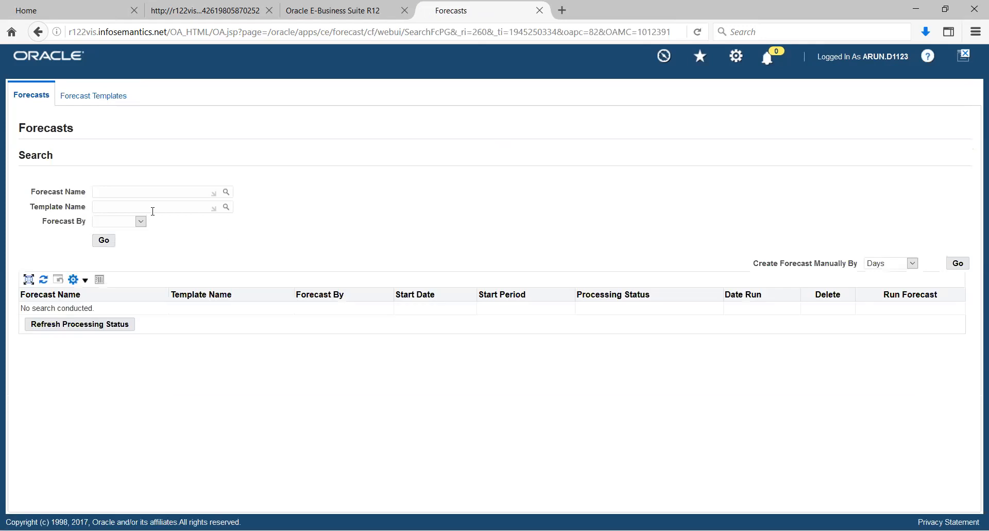
{"action": "left_click", "coordinate": [122, 193]}
{"action": "type", "text": "BOA-TEMP"}
{"action": "left_click", "coordinate": [104, 242]}
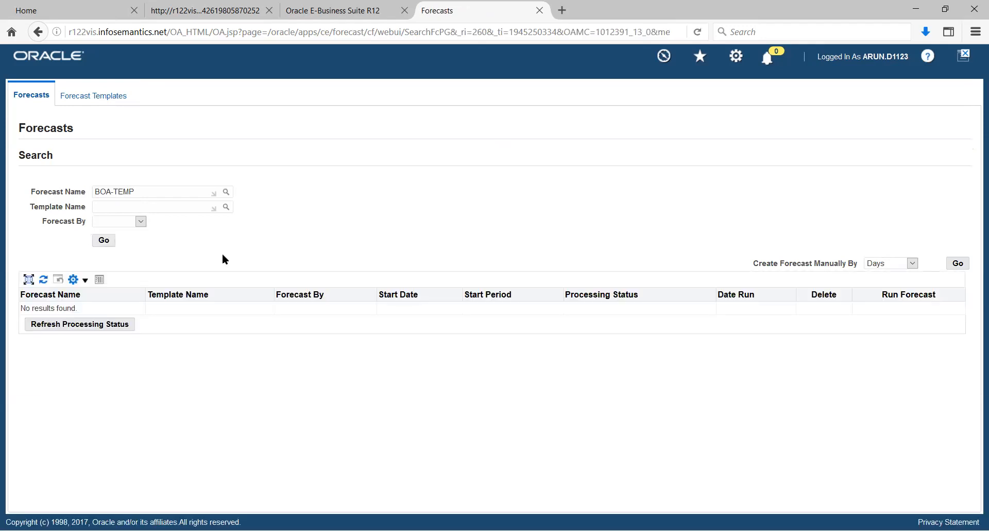
Step: Clear the forecast name and search the forecasts by template name BOA-TEMP instead
{"action": "double_click", "coordinate": [141, 192]}
{"action": "key", "text": "BackSpace"}
{"action": "key", "text": "BackSpace"}
{"action": "key", "text": "BackSpace"}
{"action": "key", "text": "BackSpace"}
{"action": "key", "text": "BackSpace"}
{"action": "left_click", "coordinate": [139, 207]}
{"action": "key", "text": "ctrl+v"}
{"action": "key", "text": "Tab"}
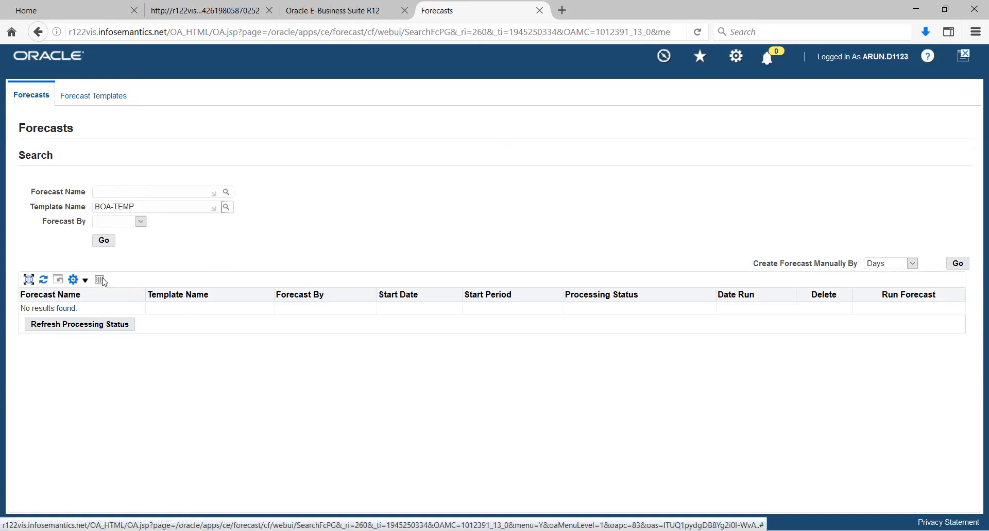
{"action": "left_click", "coordinate": [104, 240]}
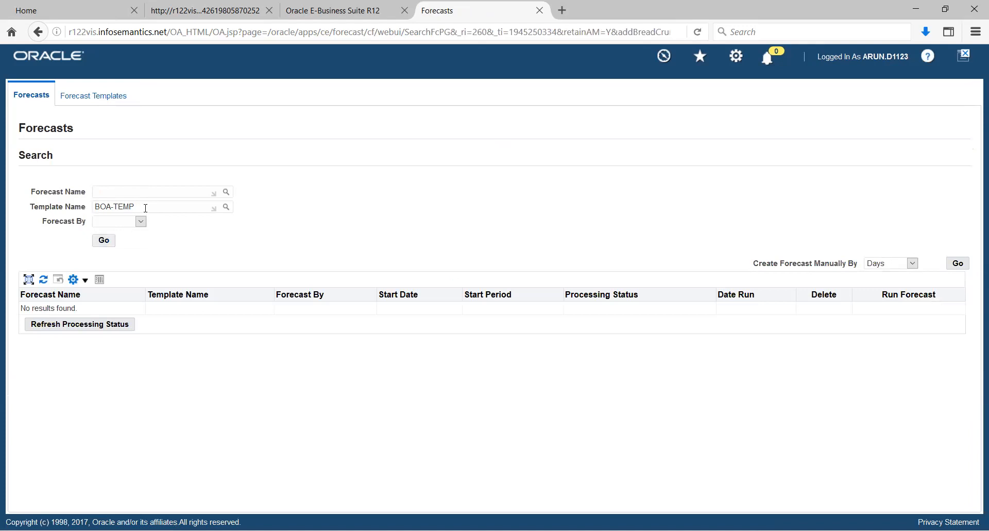
Step: Clear the template name, search the template name lookup with %b, and run the forecast search again
{"action": "triple_click", "coordinate": [146, 207]}
{"action": "key", "text": "ctrl+c"}
{"action": "key", "text": "BackSpace"}
{"action": "left_click", "coordinate": [225, 207]}
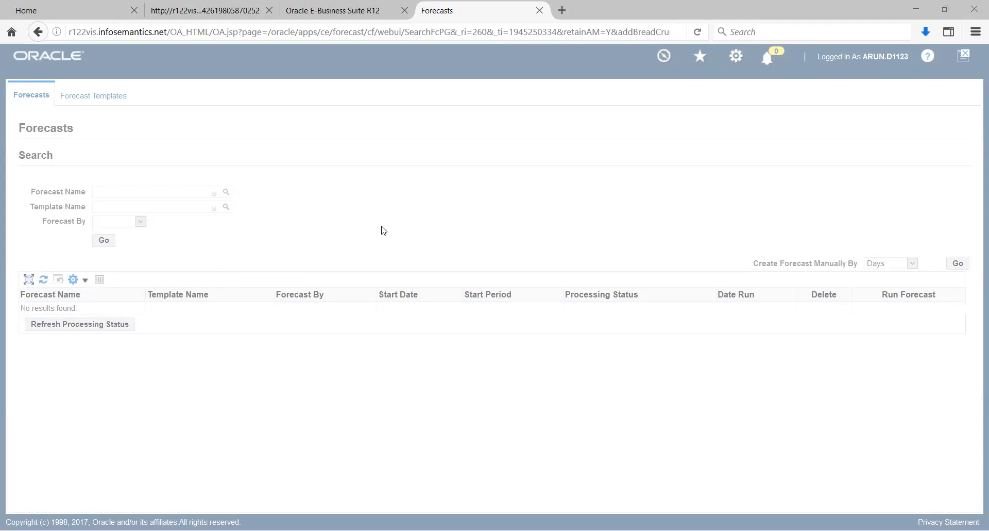
{"action": "key", "text": "alt+Down"}
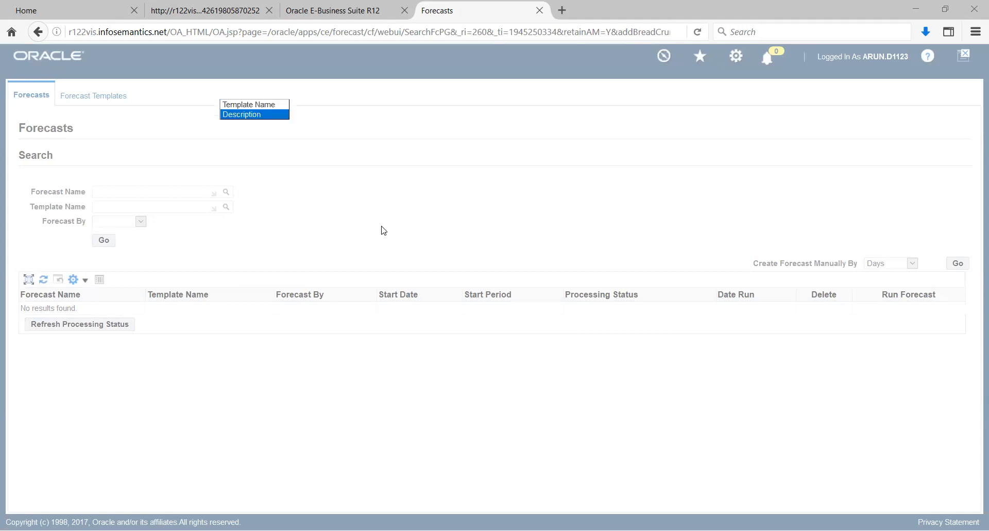
{"action": "key", "text": "Escape"}
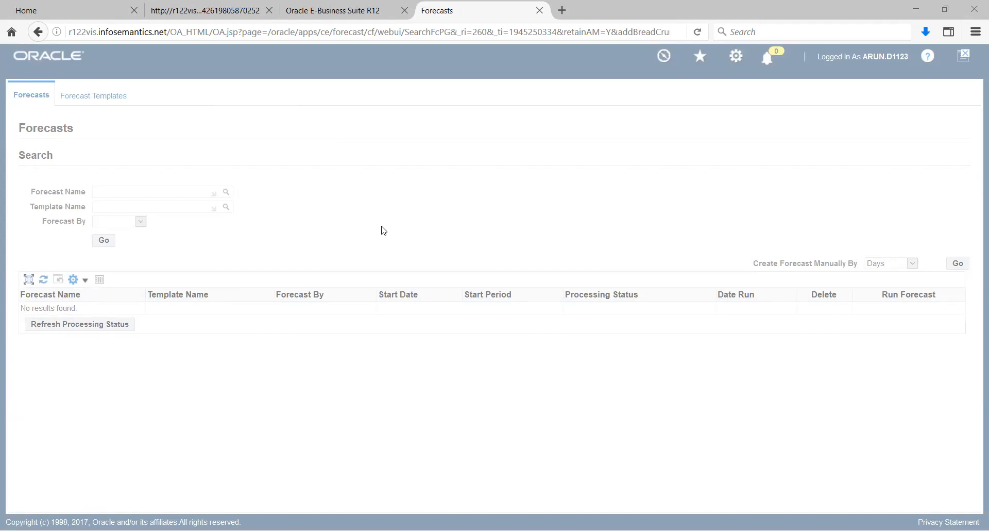
{"action": "type", "text": "%"}
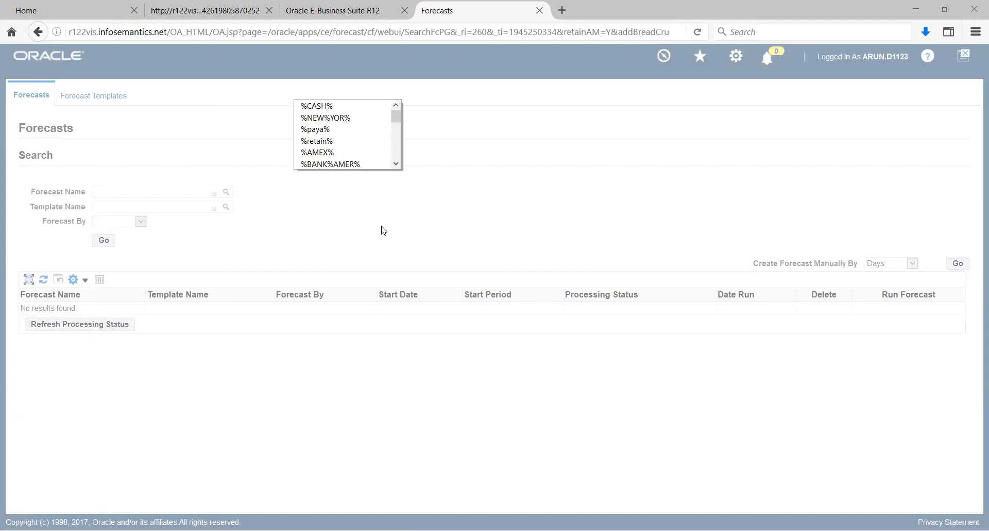
{"action": "type", "text": "b"}
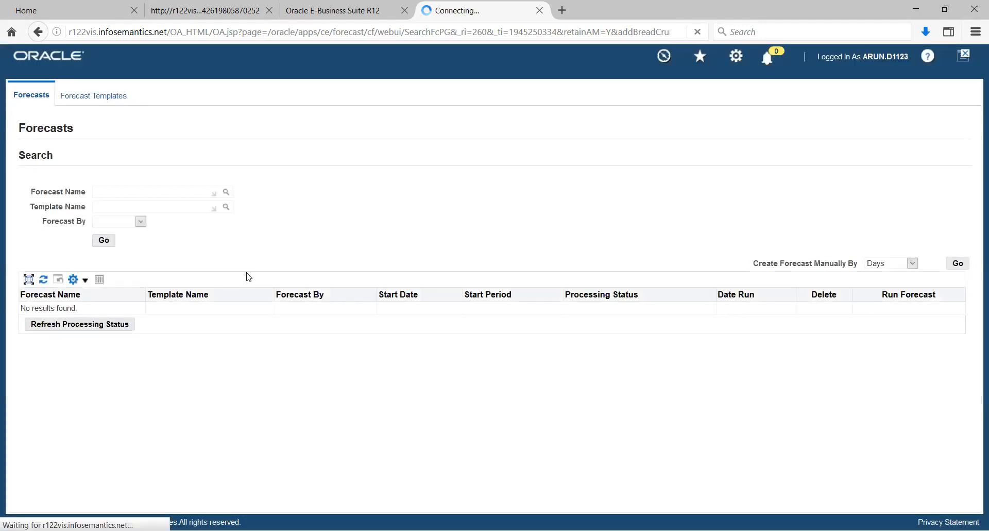
{"action": "left_click", "coordinate": [104, 241]}
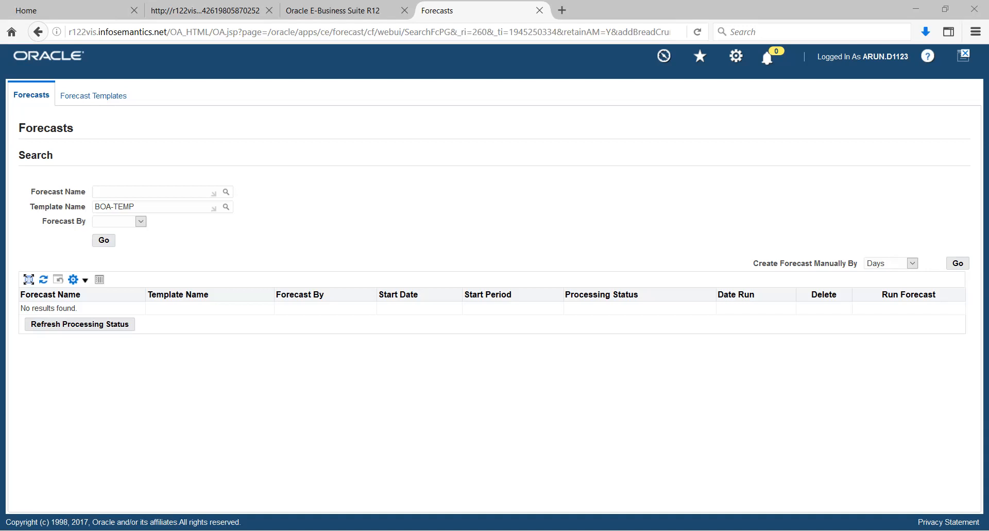
Step: Repeat the forecast search for template BOA-TEMP and examine the error message of the 17-Nov-2020 forecast
{"action": "left_click", "coordinate": [104, 240]}
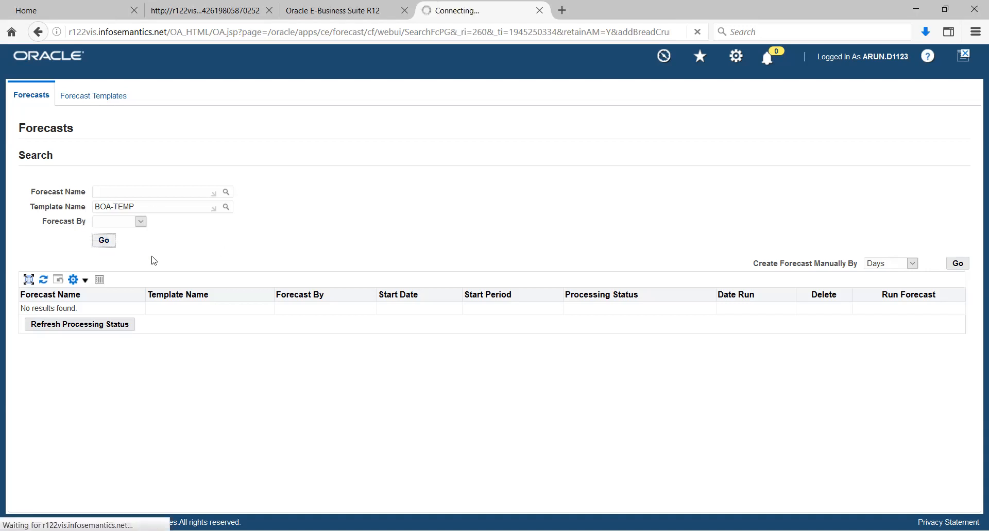
{"action": "left_click", "coordinate": [97, 245]}
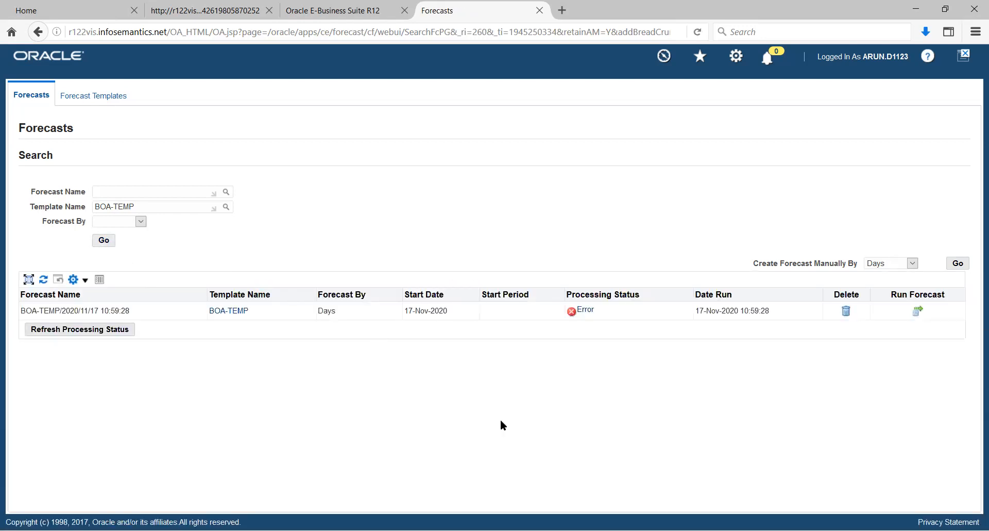
{"action": "left_click", "coordinate": [586, 311]}
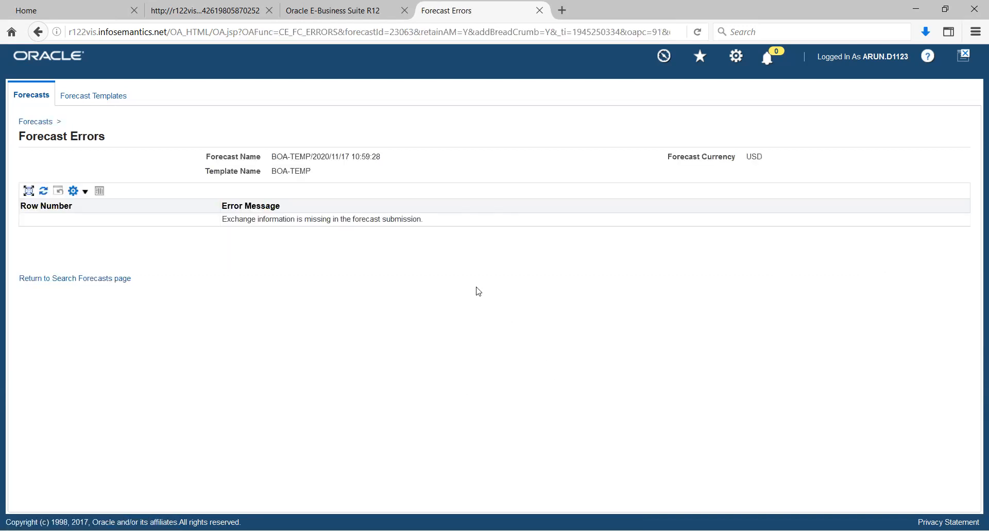
{"action": "left_click_drag", "start_coordinate": [270, 221], "coordinate": [411, 221]}
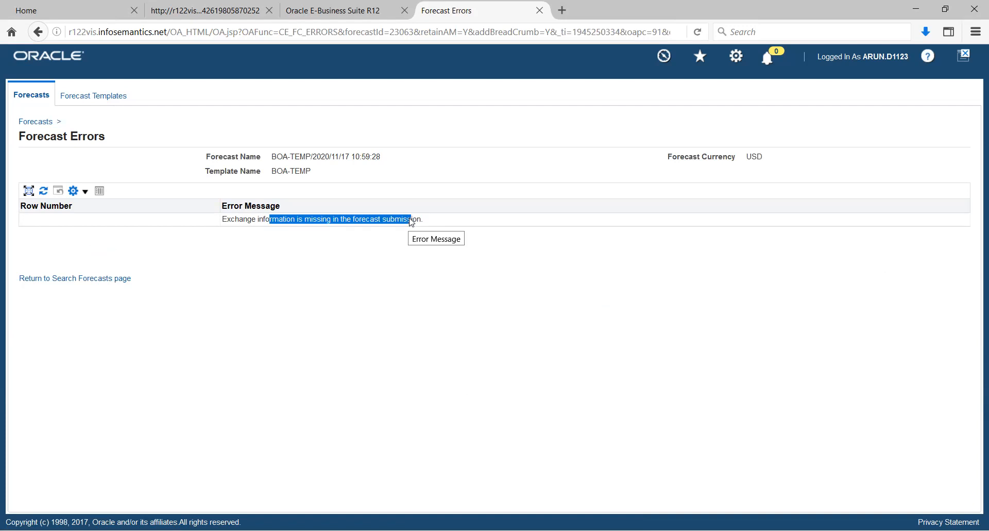
Step: Return to Forecasts, search by template BOA-TEMP, and open the submission parameters to run its forecast again
{"action": "left_click", "coordinate": [44, 97]}
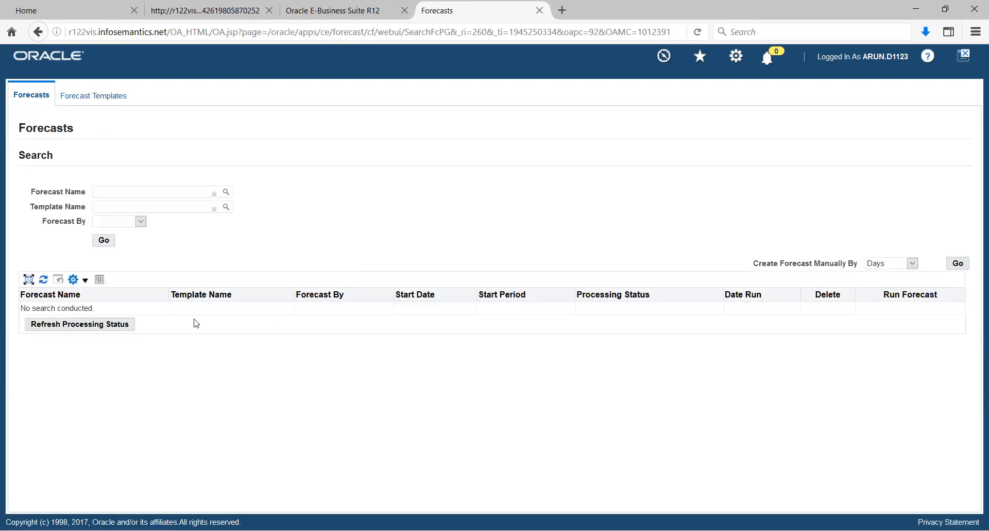
{"action": "left_click", "coordinate": [116, 207]}
{"action": "key", "text": "ctrl+v"}
{"action": "left_click", "coordinate": [104, 240]}
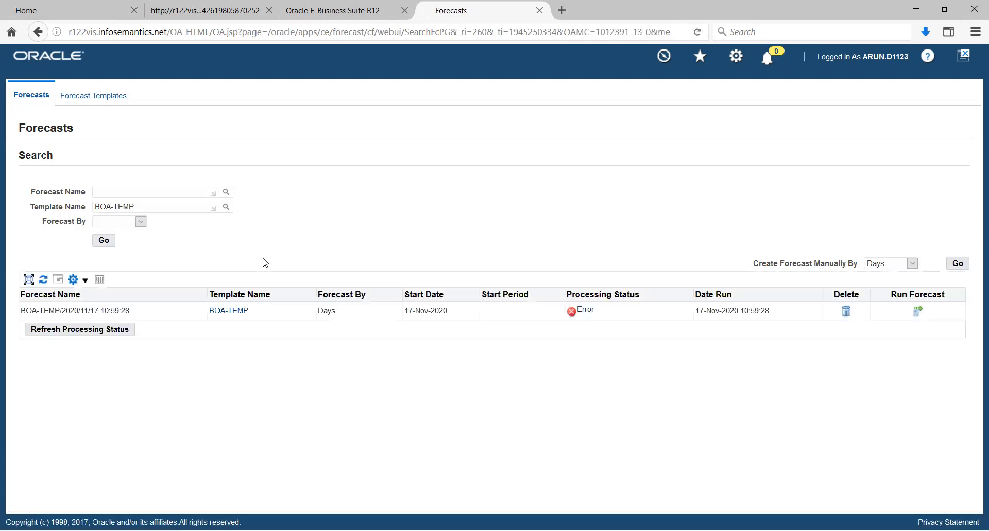
{"action": "left_click", "coordinate": [917, 310]}
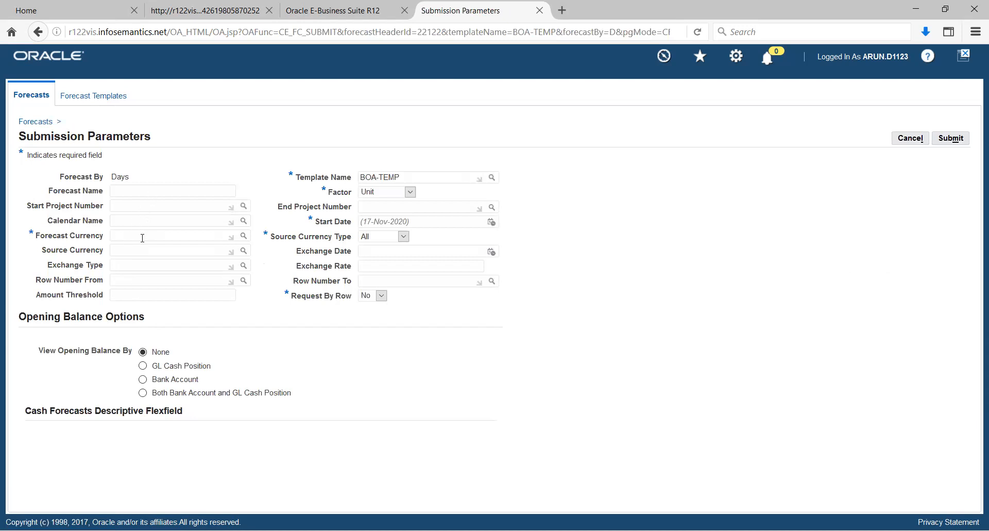
Step: Set the forecast currency to USD, the exchange type to Corporate, and the start date to 01-Nov-2020
{"action": "type", "text": "USD"}
{"action": "key", "text": "Tab"}
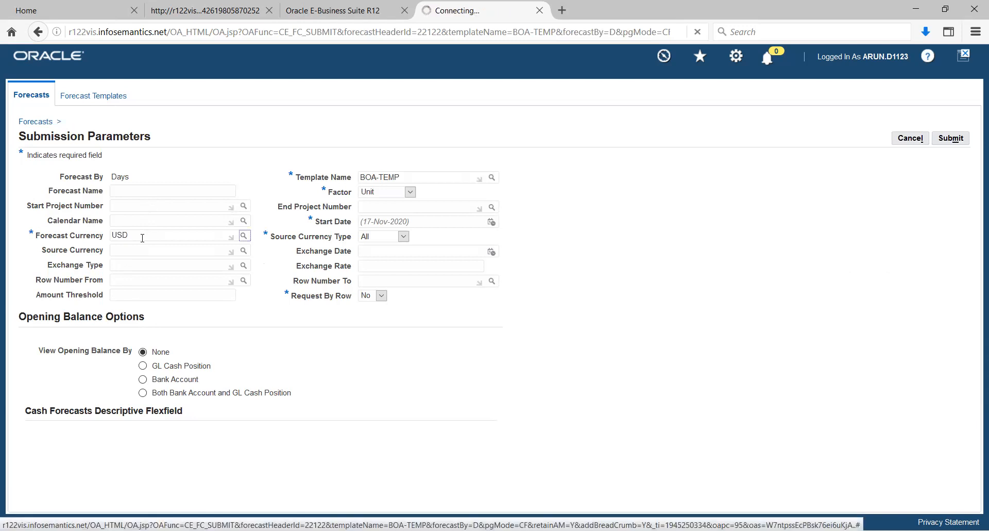
{"action": "left_click", "coordinate": [140, 266]}
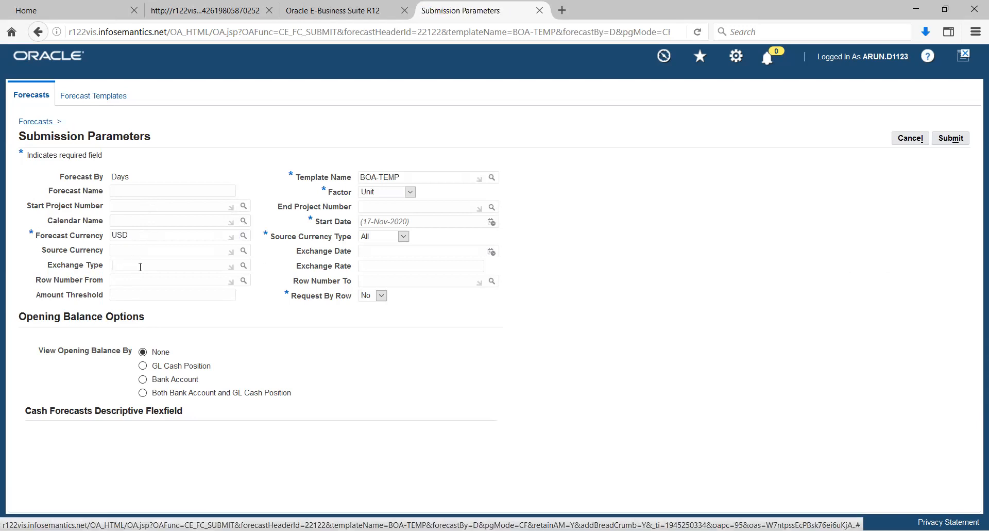
{"action": "left_click", "coordinate": [244, 265]}
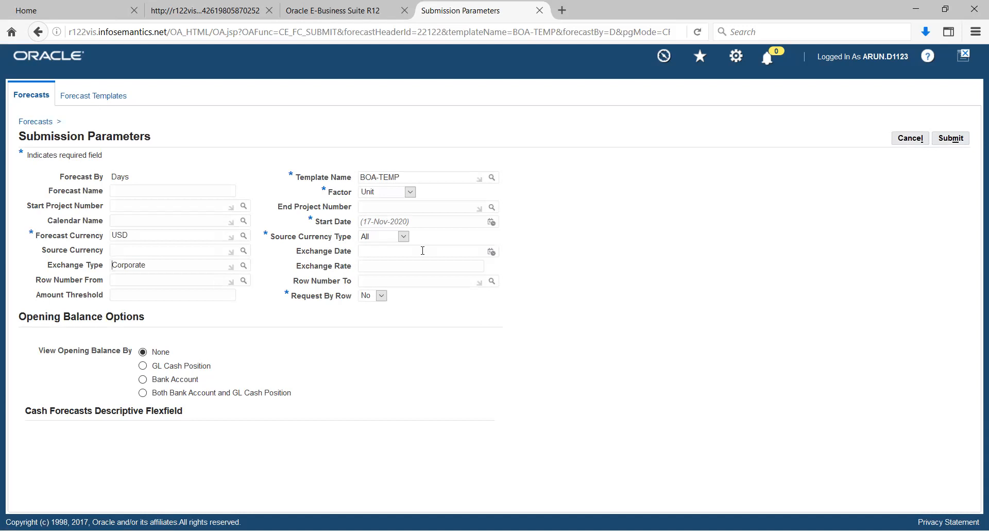
{"action": "left_click", "coordinate": [493, 225]}
Step: Set the opening balance view to Both Bank Account and GL Cash Position and try to submit the forecast
{"action": "left_click", "coordinate": [143, 393]}
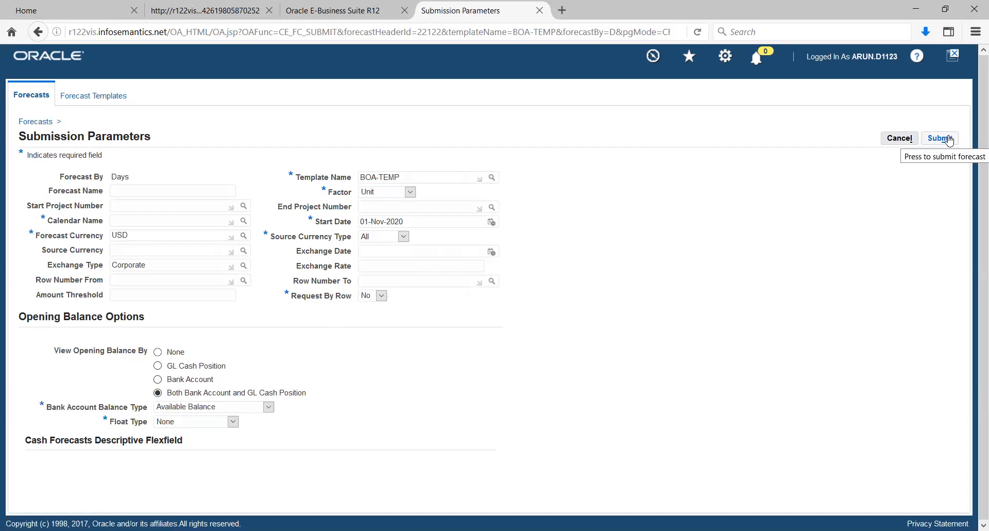
{"action": "left_click", "coordinate": [950, 140]}
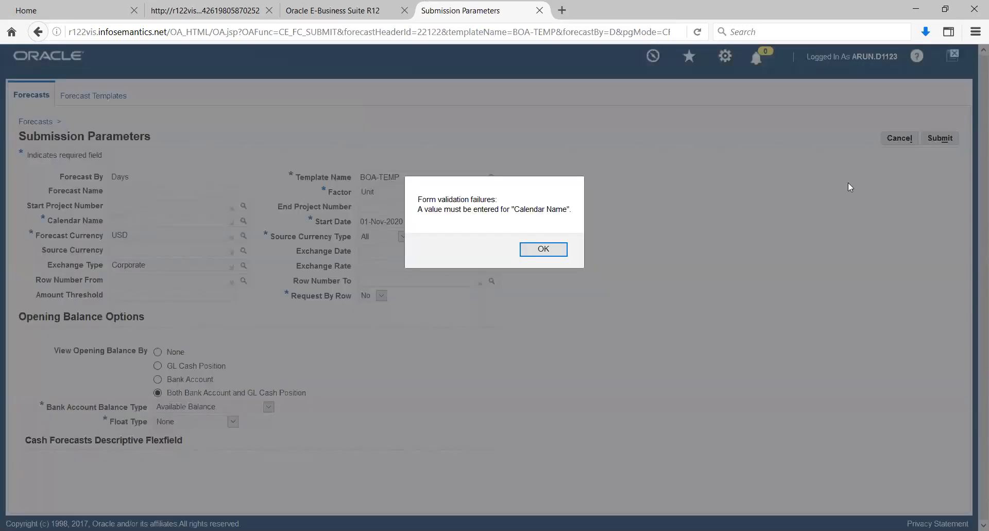
{"action": "left_click", "coordinate": [530, 255]}
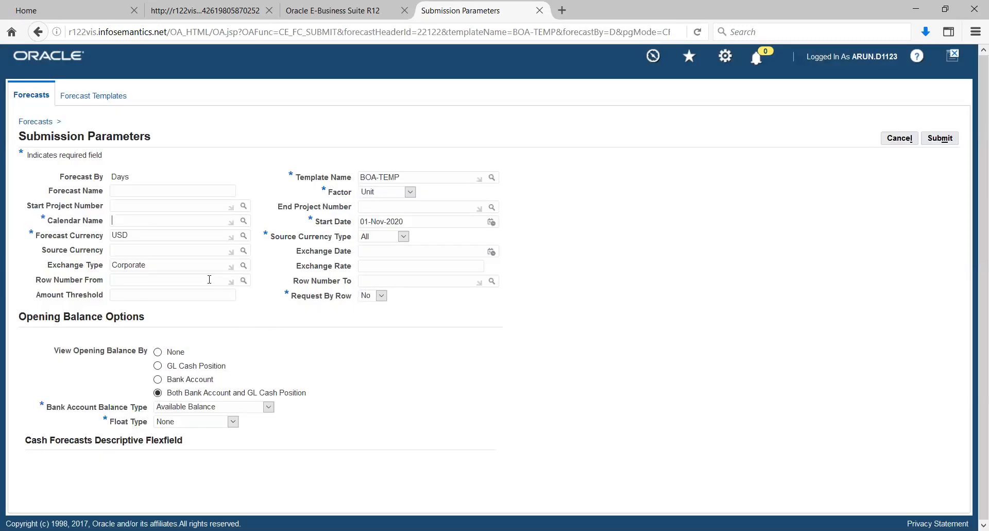
Step: Set the calendar to Accounting, the exchange date to 17-Nov-2020 and the exchange rate to 70, and submit the forecast
{"action": "left_click", "coordinate": [243, 220]}
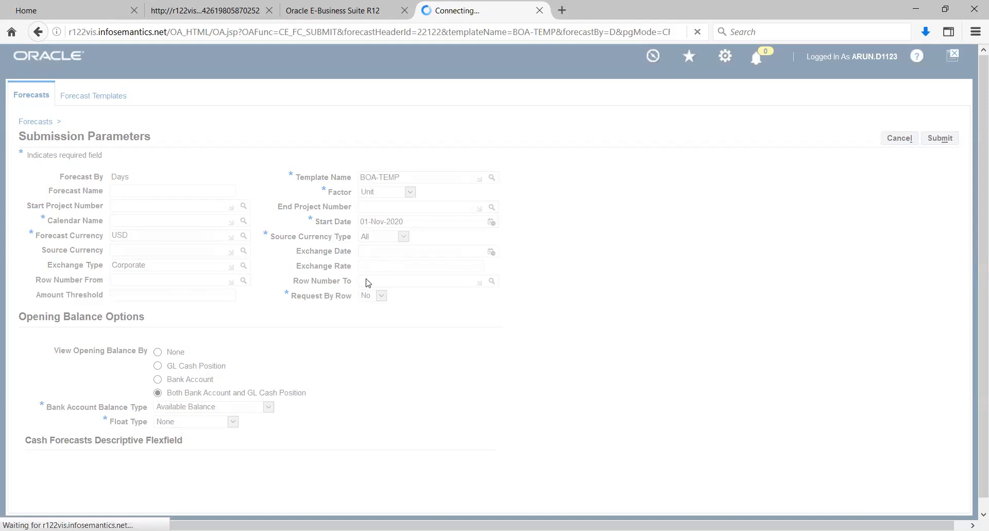
{"action": "left_click", "coordinate": [940, 138]}
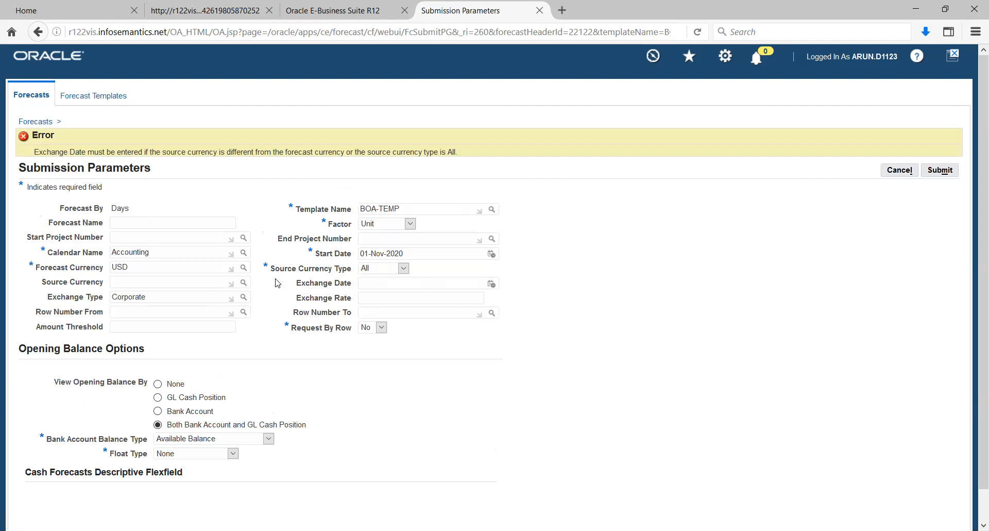
{"action": "left_click", "coordinate": [491, 283]}
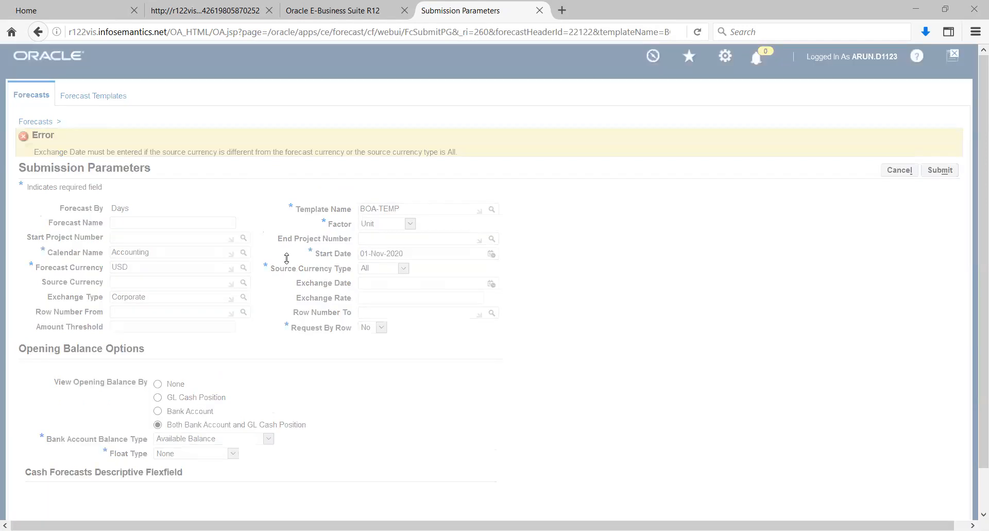
{"action": "left_click", "coordinate": [540, 302]}
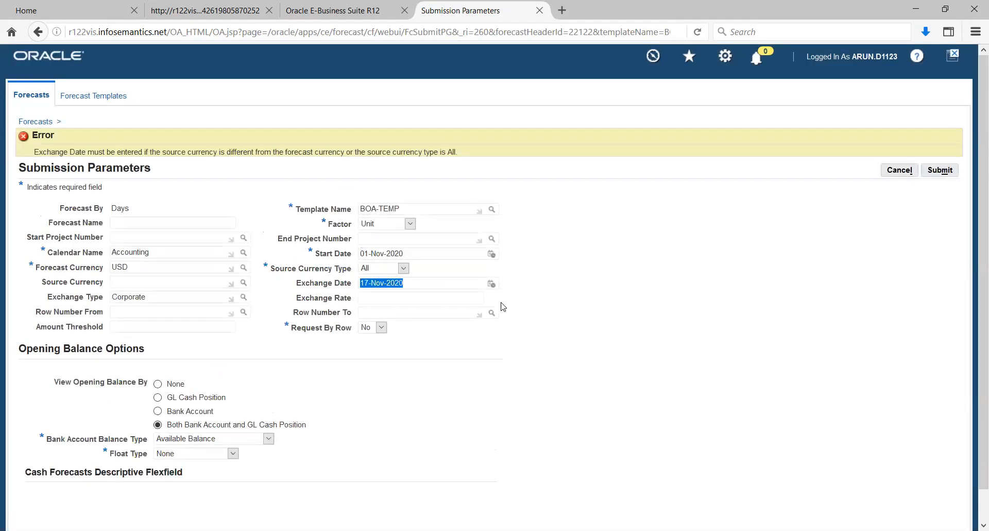
{"action": "left_click", "coordinate": [458, 297]}
{"action": "type", "text": "70"}
{"action": "left_click", "coordinate": [942, 176]}
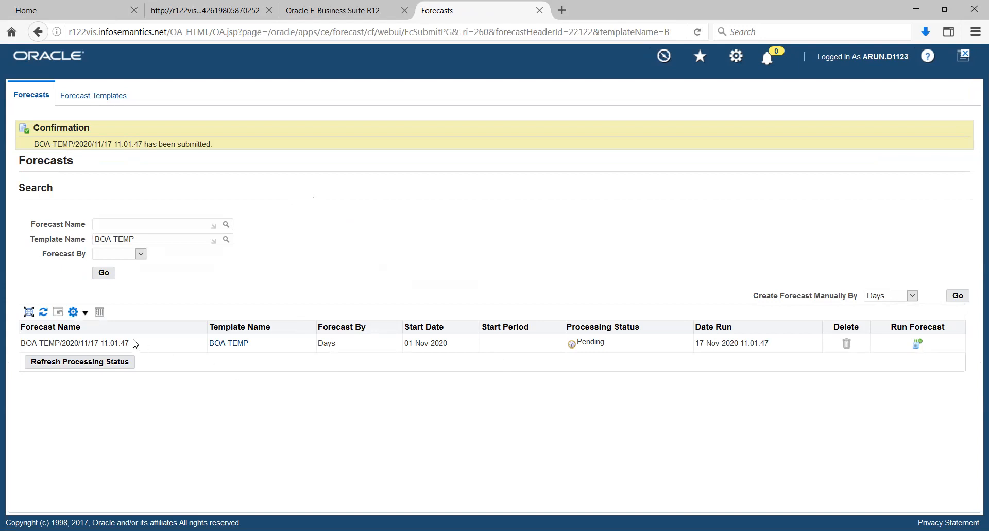
Step: Refresh the processing status of the BOA-TEMP forecast and examine its error messages
{"action": "left_click", "coordinate": [80, 367]}
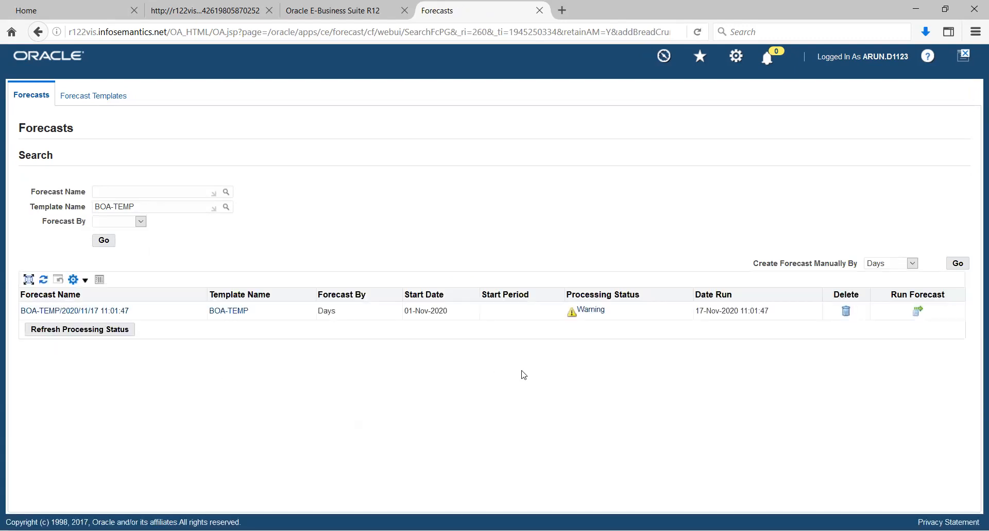
{"action": "left_click", "coordinate": [593, 311]}
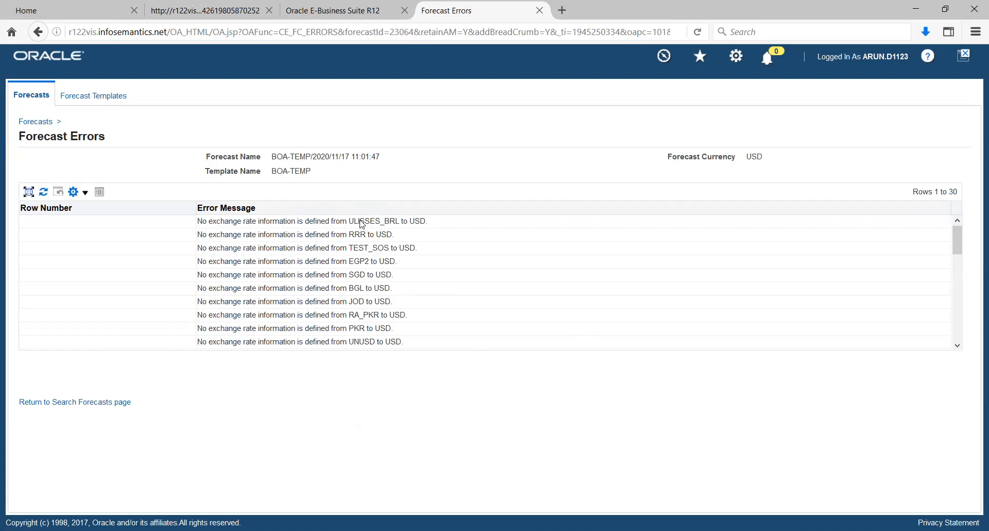
{"action": "left_click_drag", "start_coordinate": [349, 220], "coordinate": [382, 331]}
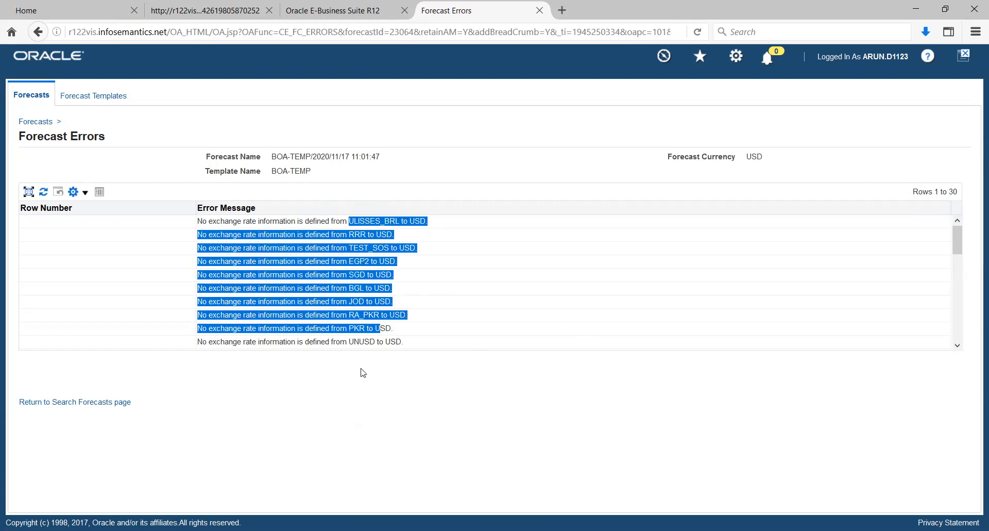
{"action": "left_click", "coordinate": [297, 253]}
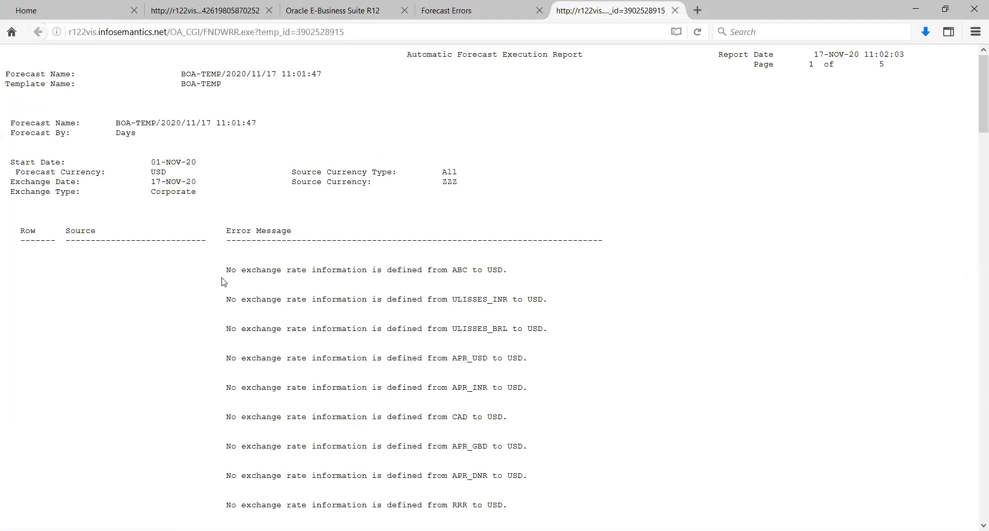
Step: Read through the exchange rate errors in the Automatic Forecast Execution Report for BOA-TEMP
{"action": "scroll", "coordinate": [178, 293], "scroll_direction": "down", "scroll_amount": 5}
{"action": "scroll", "coordinate": [178, 294], "scroll_direction": "down", "scroll_amount": 5}
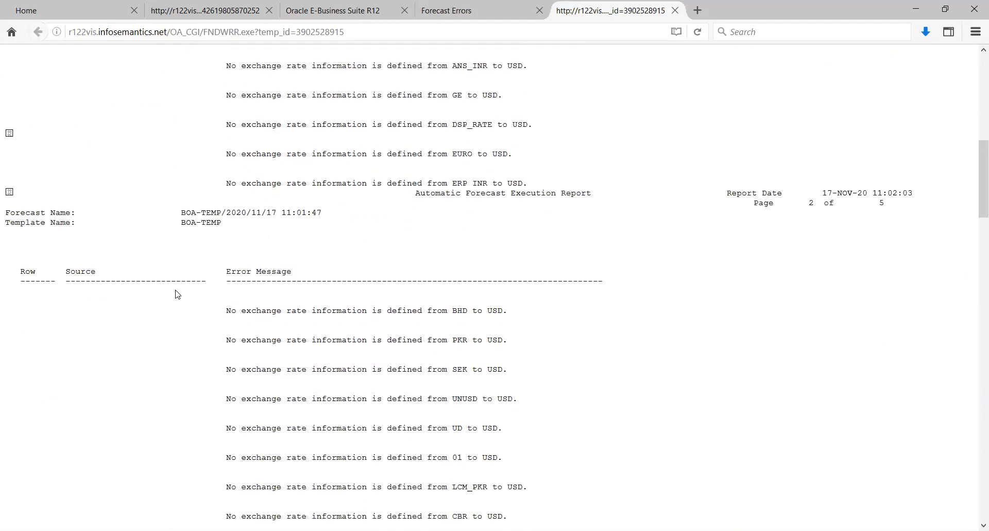
{"action": "scroll", "coordinate": [177, 293], "scroll_direction": "down", "scroll_amount": 10}
{"action": "scroll", "coordinate": [178, 294], "scroll_direction": "down", "scroll_amount": 15}
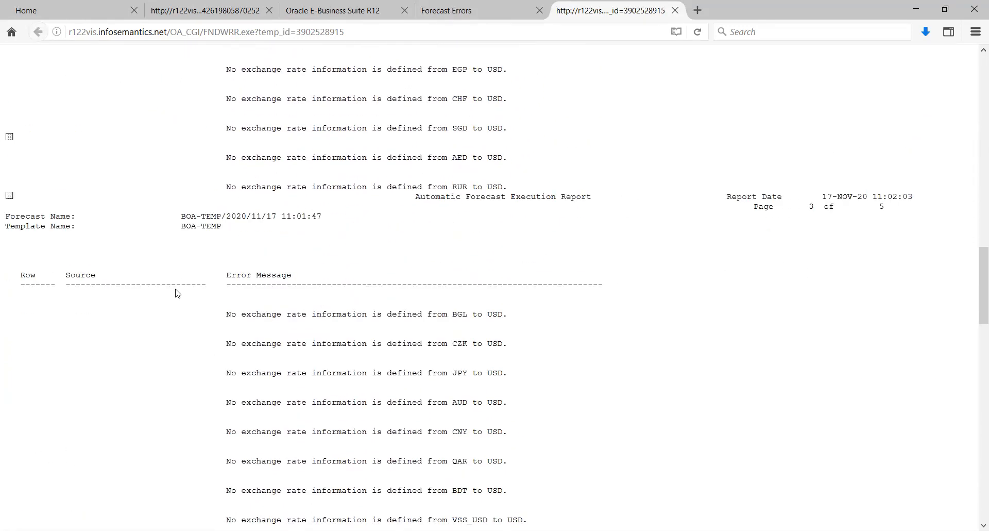
{"action": "scroll", "coordinate": [177, 288], "scroll_direction": "down", "scroll_amount": 10}
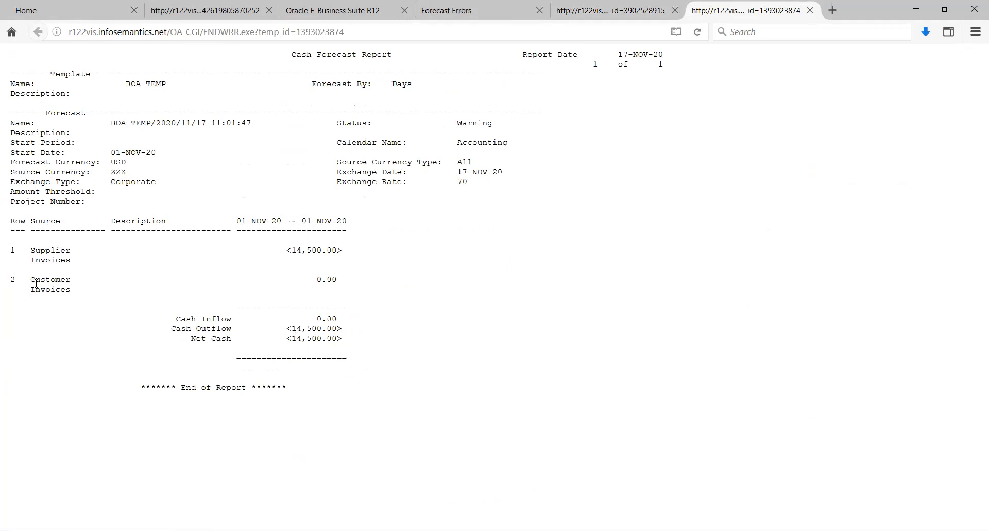
Step: Examine the Customer Invoices row in the Cash Forecast Report and close both report pages
{"action": "left_click_drag", "start_coordinate": [31, 280], "coordinate": [69, 285]}
{"action": "left_click", "coordinate": [72, 313]}
{"action": "left_click", "coordinate": [809, 10]}
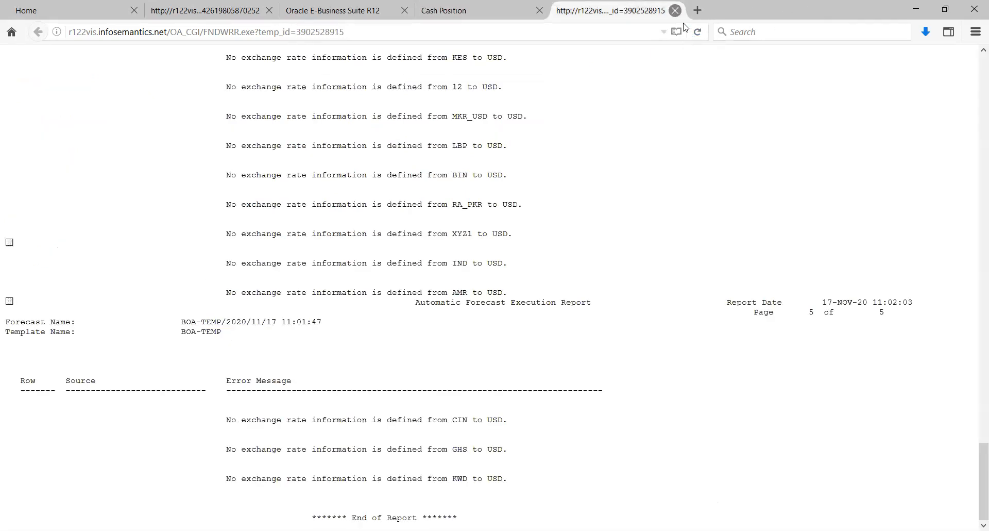
{"action": "left_click", "coordinate": [675, 10]}
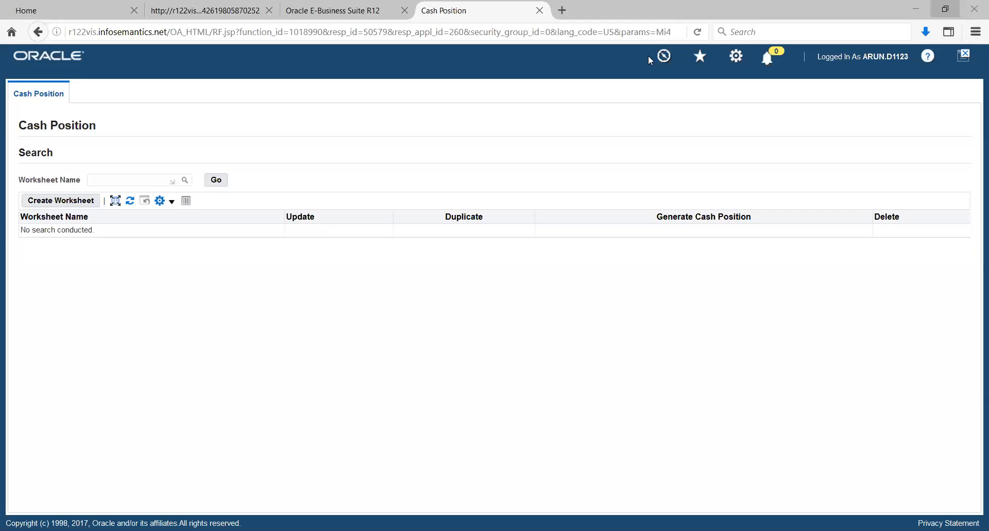
{"action": "left_click", "coordinate": [955, 14]}
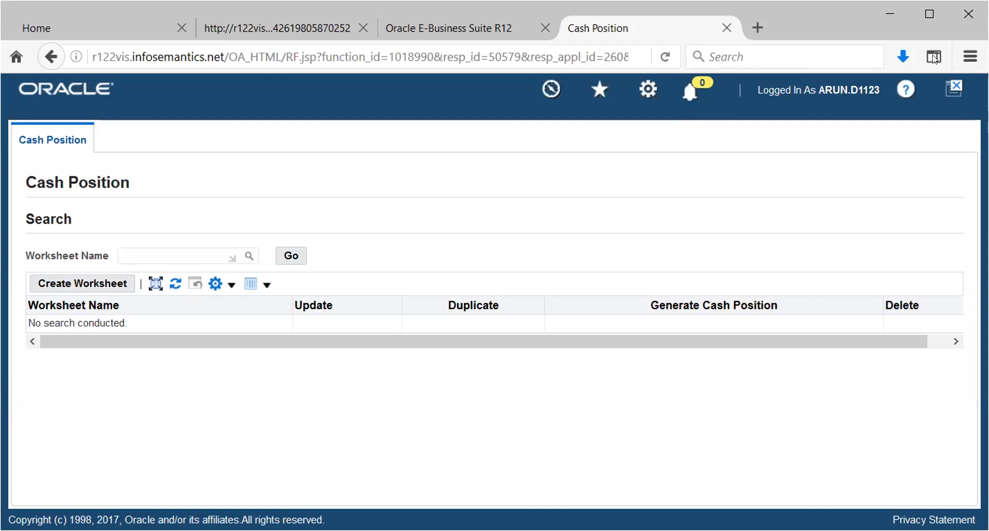
{"action": "left_click", "coordinate": [929, 14]}
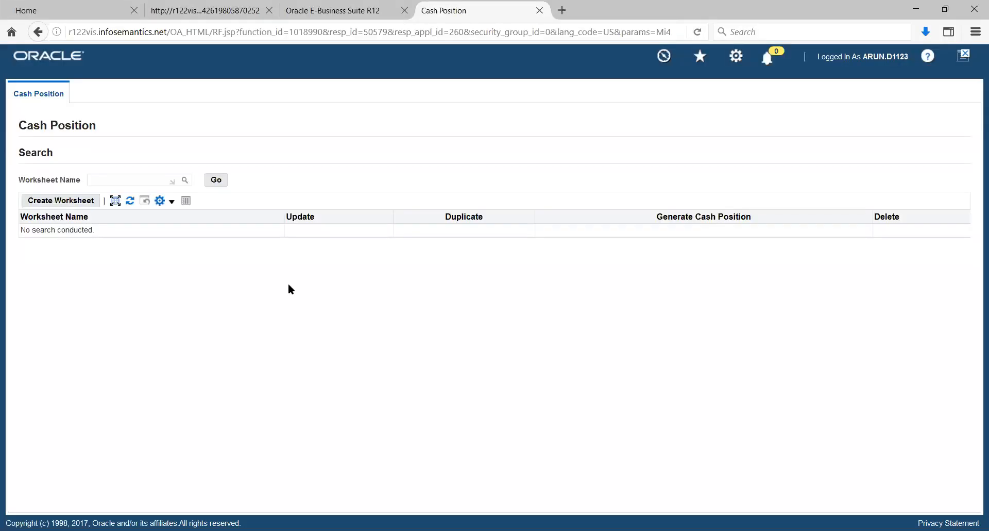
Step: Start a new cash position worksheet and name it BOA
{"action": "left_click", "coordinate": [72, 203]}
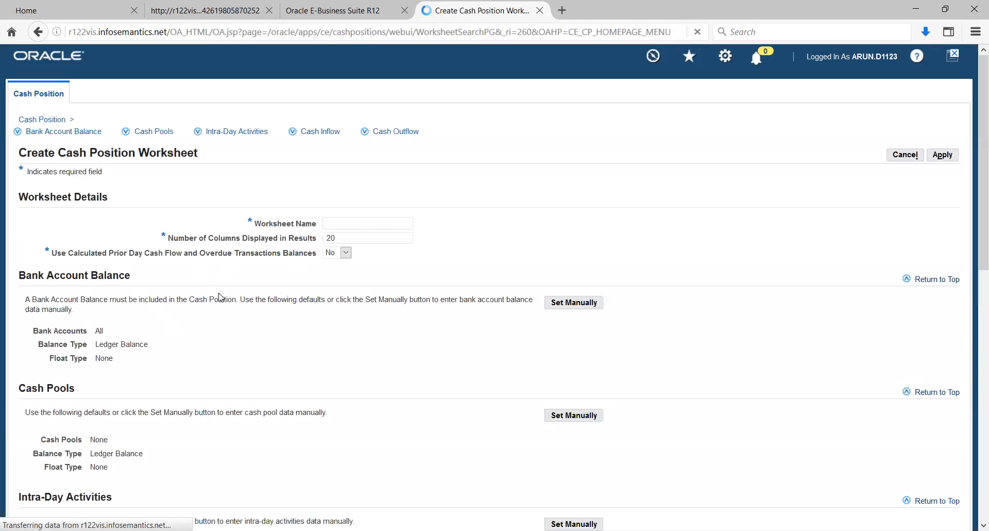
{"action": "scroll", "coordinate": [220, 296], "scroll_direction": "down", "scroll_amount": 2}
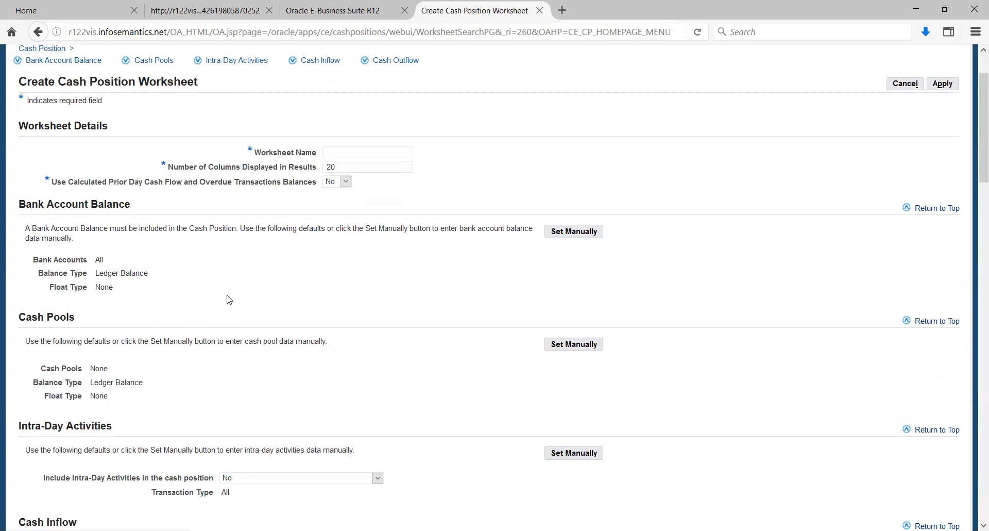
{"action": "left_click", "coordinate": [380, 152]}
{"action": "type", "text": "BOA"}
Step: Review the worksheet's bank account balance, cash pool, intra-day activity, cash inflow and cash outflow sections
{"action": "scroll", "coordinate": [586, 156], "scroll_direction": "down", "scroll_amount": 5}
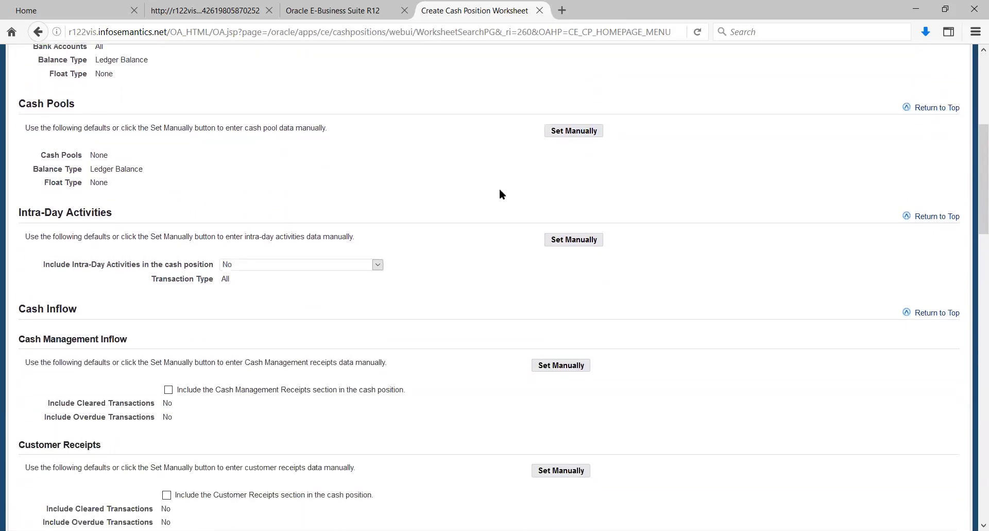
{"action": "scroll", "coordinate": [498, 195], "scroll_direction": "up", "scroll_amount": 3}
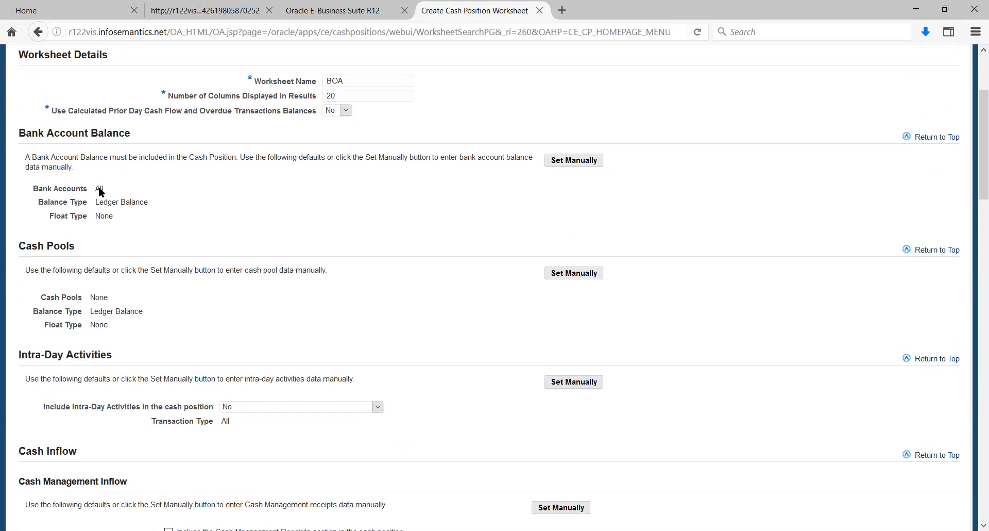
{"action": "scroll", "coordinate": [313, 284], "scroll_direction": "down", "scroll_amount": 3}
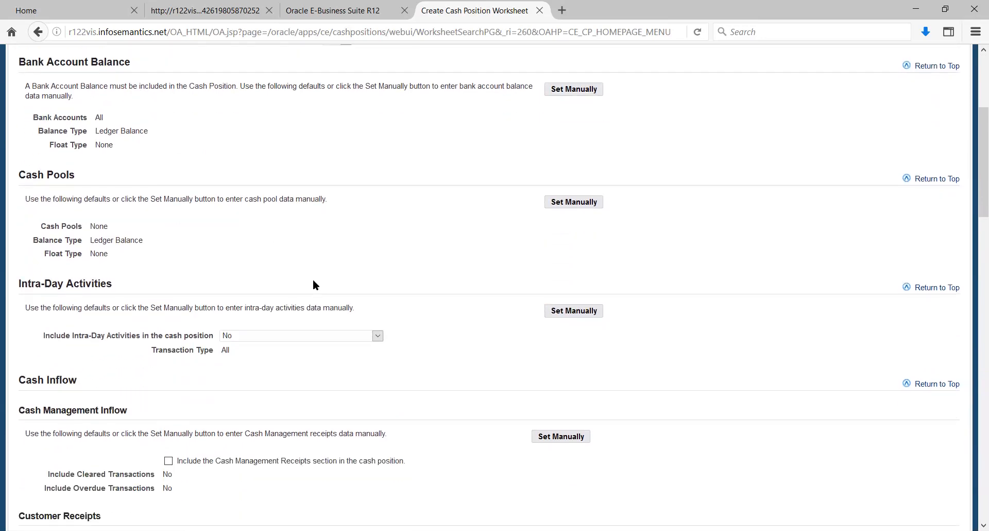
{"action": "scroll", "coordinate": [313, 285], "scroll_direction": "down", "scroll_amount": 3}
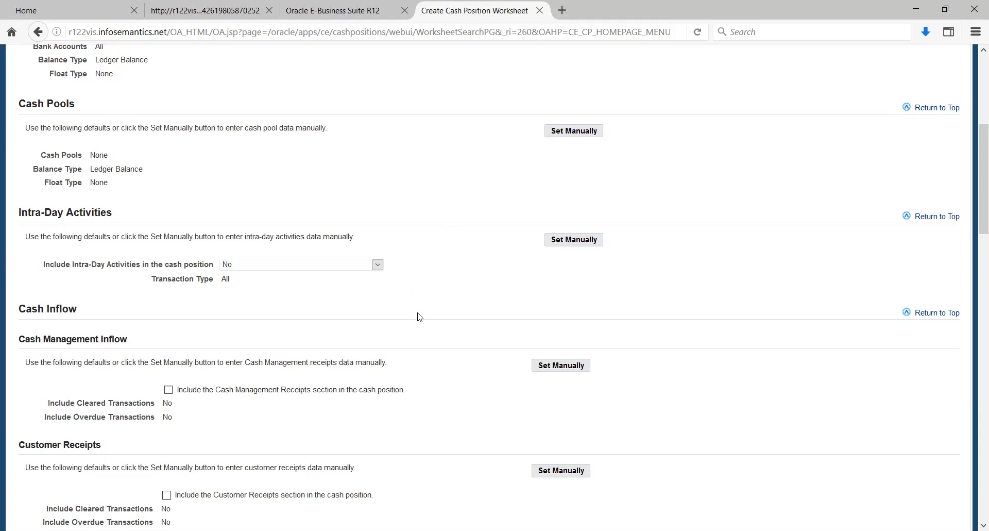
{"action": "scroll", "coordinate": [451, 312], "scroll_direction": "down", "scroll_amount": 5}
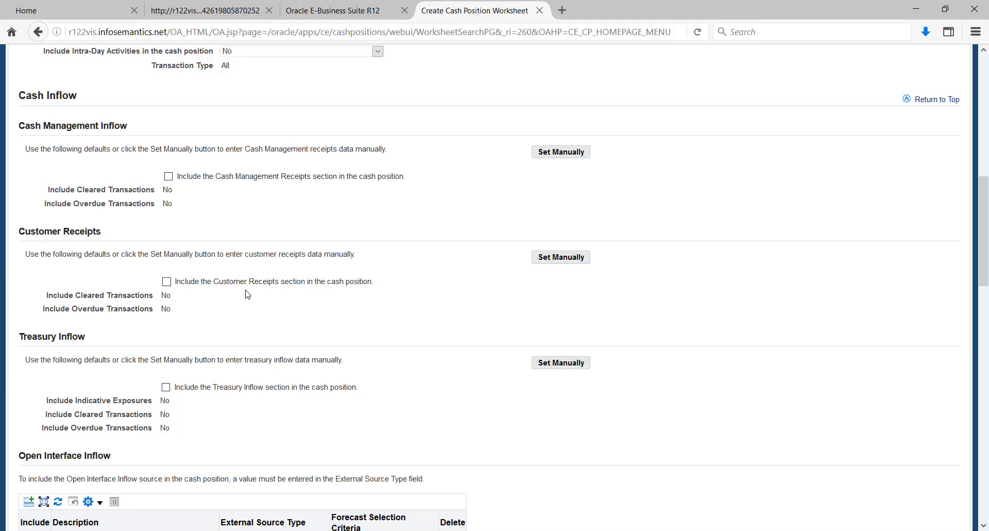
{"action": "scroll", "coordinate": [248, 294], "scroll_direction": "down", "scroll_amount": 3}
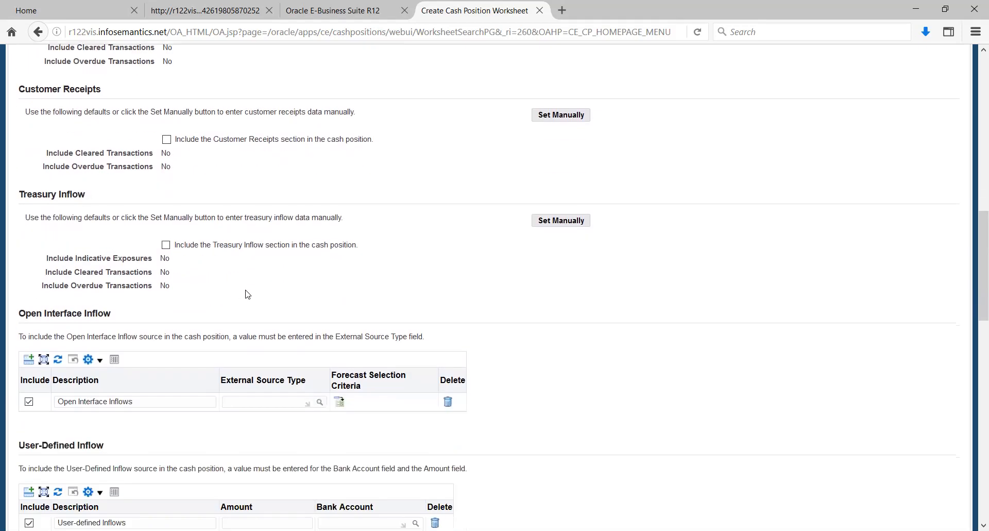
{"action": "scroll", "coordinate": [247, 294], "scroll_direction": "down", "scroll_amount": 6}
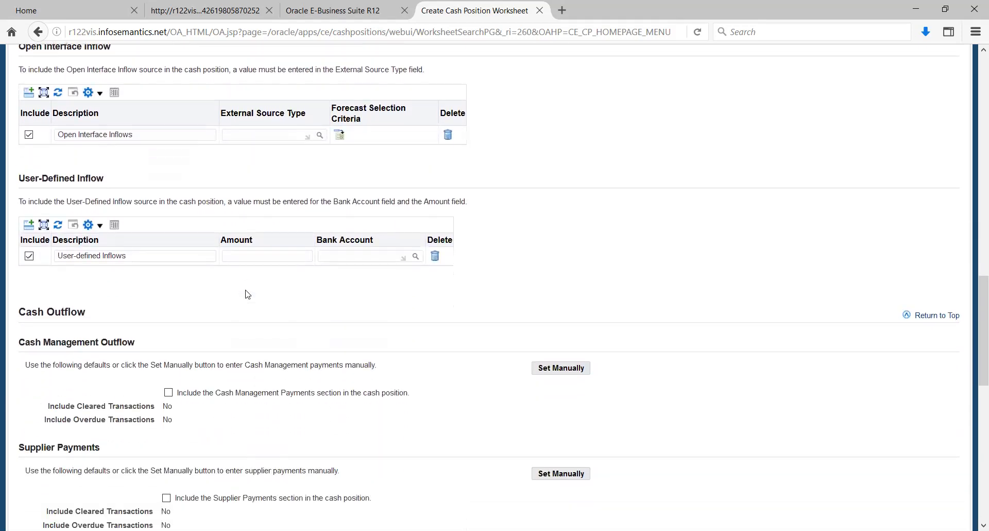
{"action": "scroll", "coordinate": [248, 294], "scroll_direction": "down", "scroll_amount": 2}
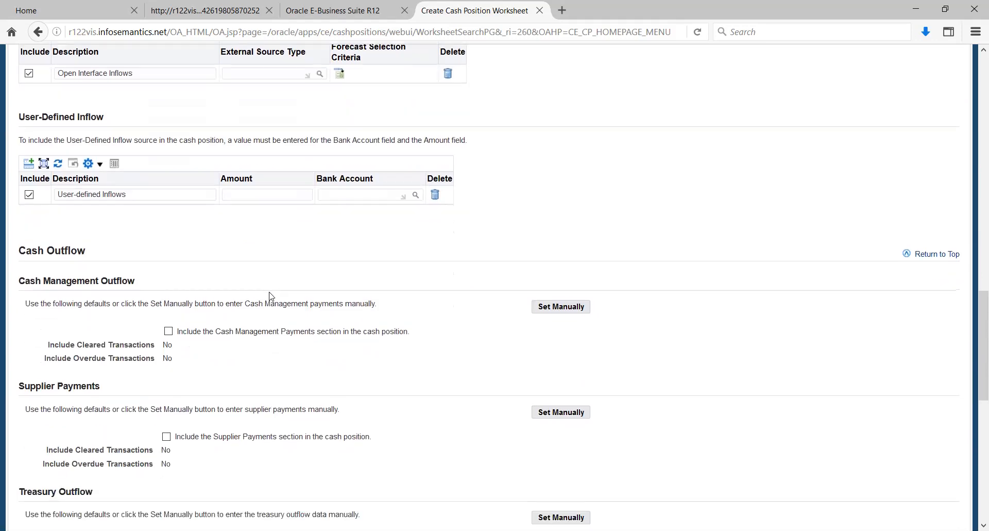
Step: Include the Supplier Payments section in the cash position and save the worksheet
{"action": "scroll", "coordinate": [272, 296], "scroll_direction": "down", "scroll_amount": 3}
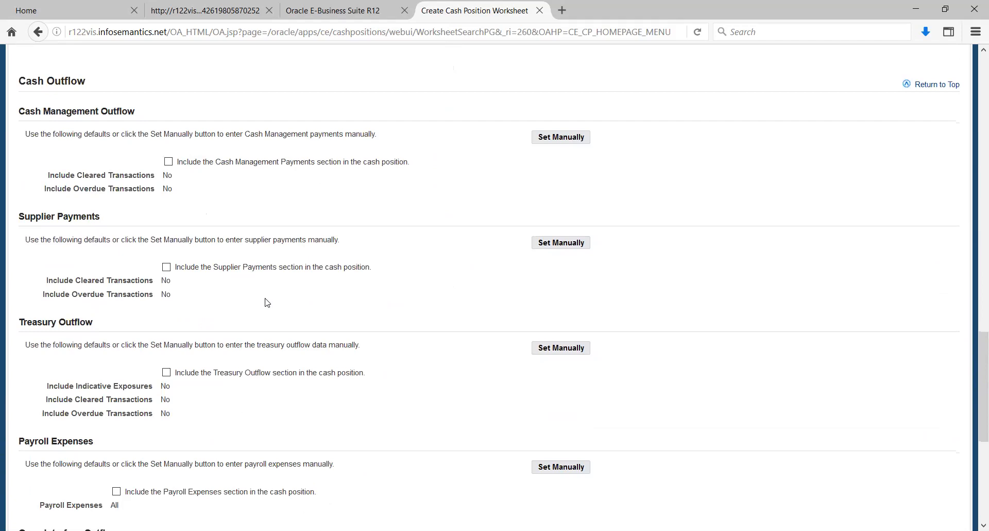
{"action": "left_click", "coordinate": [167, 268]}
{"action": "scroll", "coordinate": [419, 294], "scroll_direction": "down", "scroll_amount": 3}
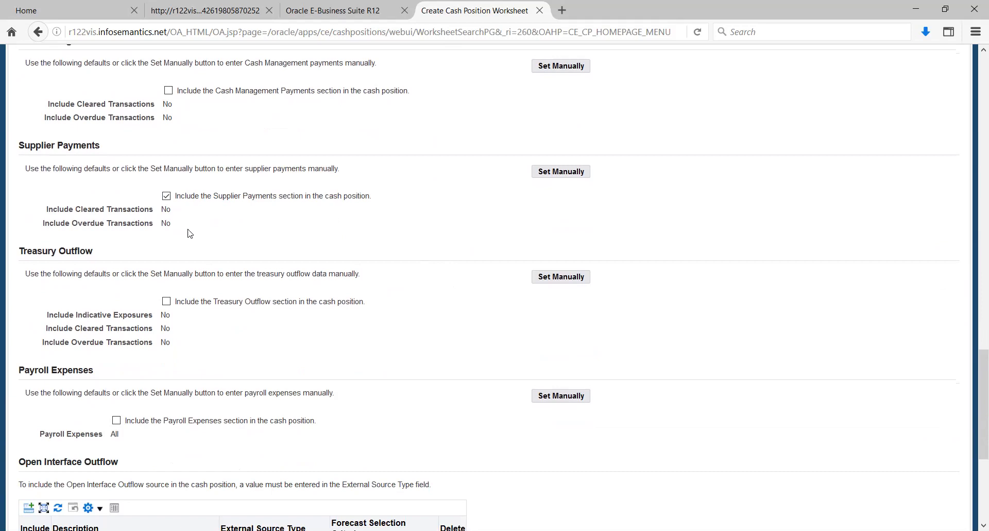
{"action": "scroll", "coordinate": [451, 270], "scroll_direction": "down", "scroll_amount": 1}
{"action": "scroll", "coordinate": [451, 269], "scroll_direction": "down", "scroll_amount": 10}
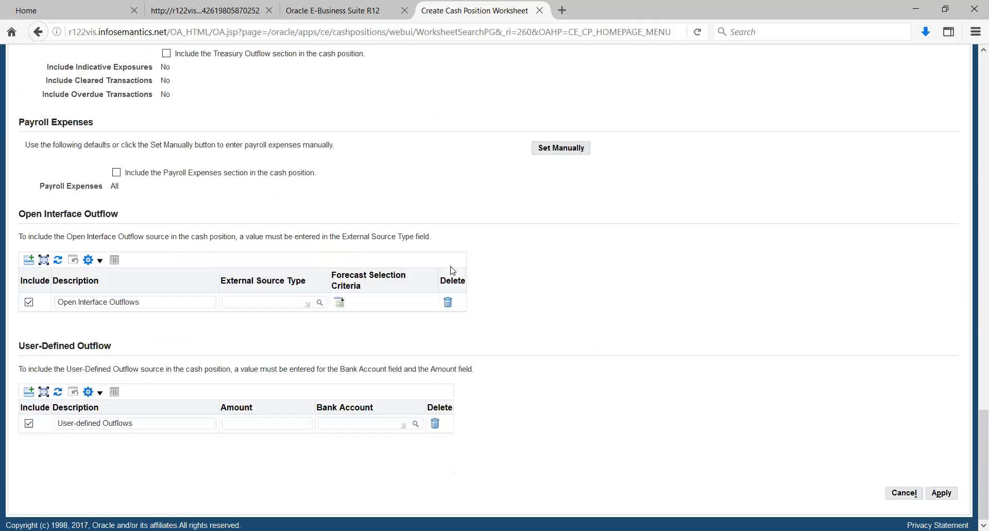
{"action": "left_click", "coordinate": [941, 491]}
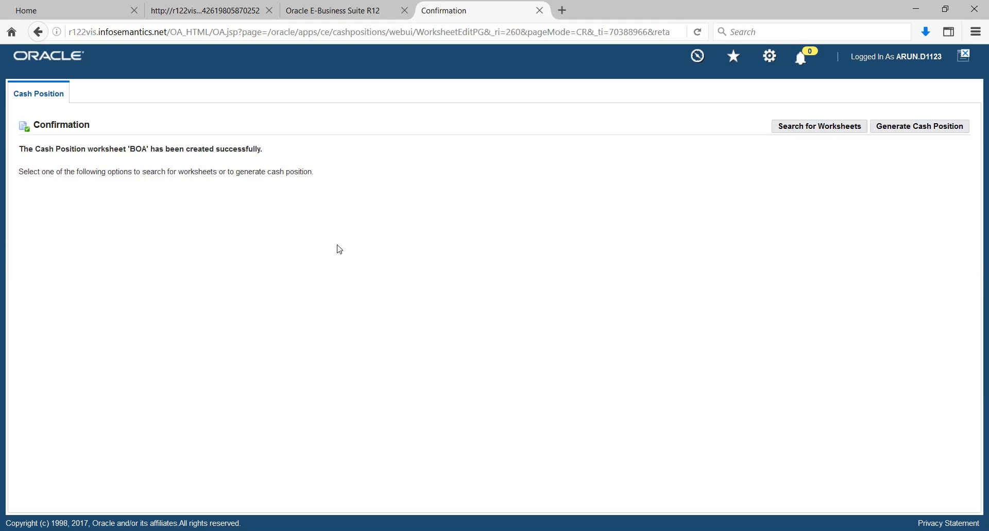
Step: Return to the worksheet search and find the worksheet named BOA
{"action": "left_click", "coordinate": [783, 127]}
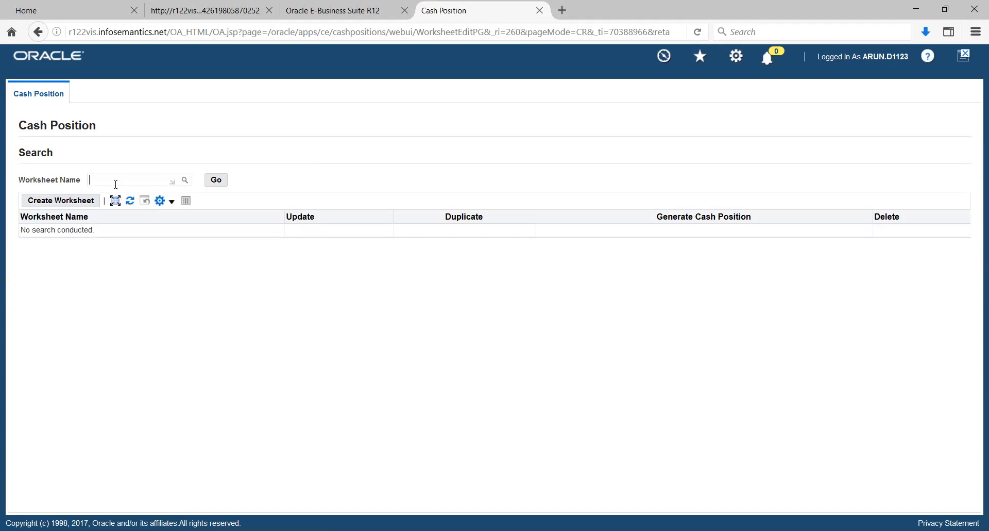
{"action": "type", "text": "BOA"}
{"action": "left_click", "coordinate": [216, 181]}
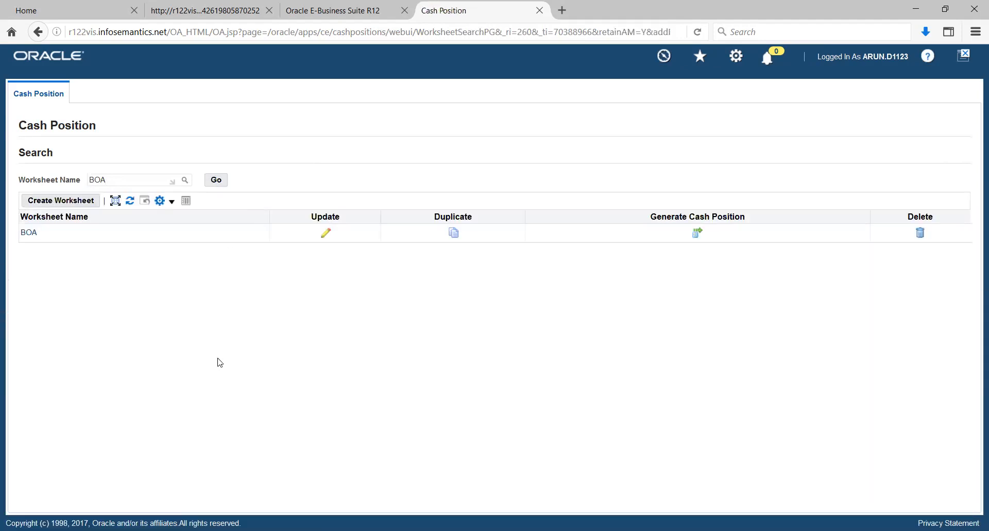
Step: Generate the cash position for the BOA worksheet with the currency set to USD
{"action": "left_click", "coordinate": [696, 235]}
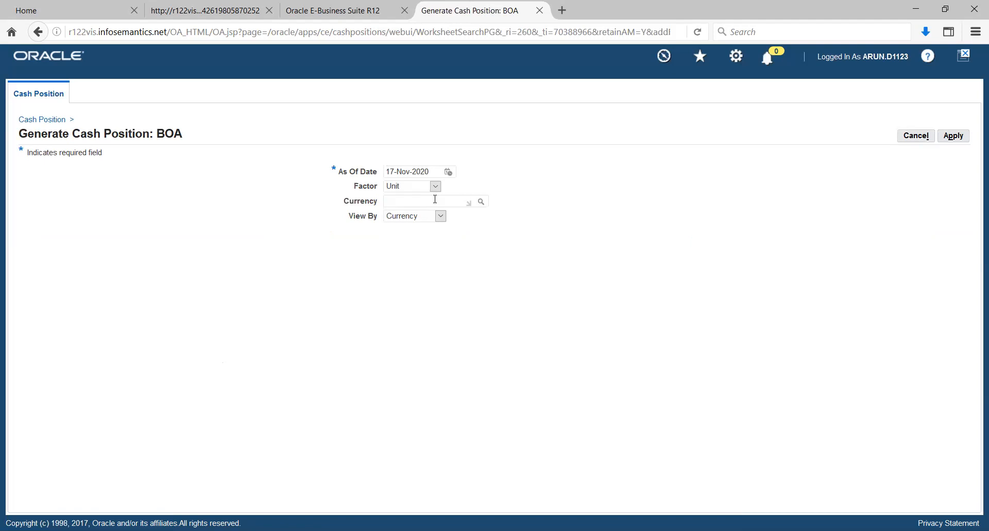
{"action": "type", "text": "USD"}
{"action": "key", "text": "Tab"}
{"action": "left_click", "coordinate": [953, 137]}
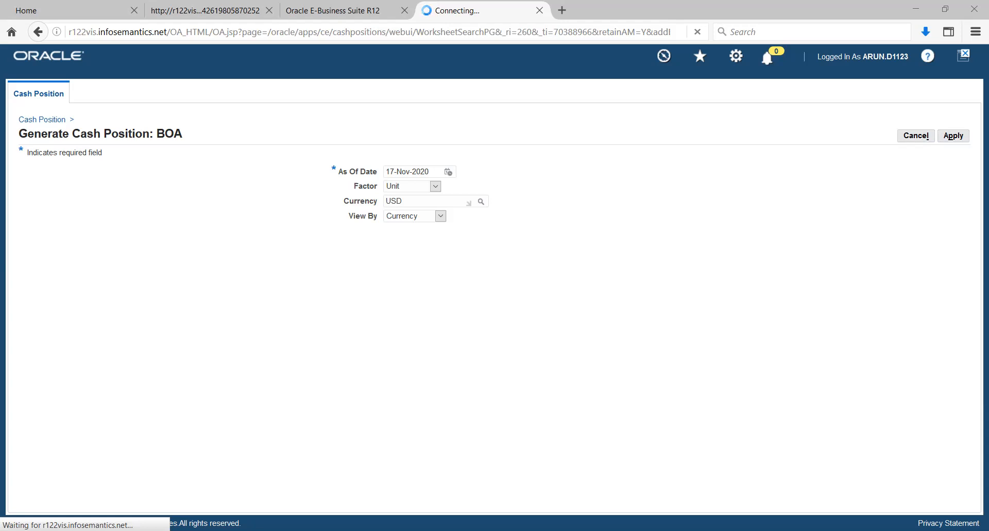
{"action": "key", "text": "alt+Tab"}
{"action": "key", "text": "alt+Tab"}
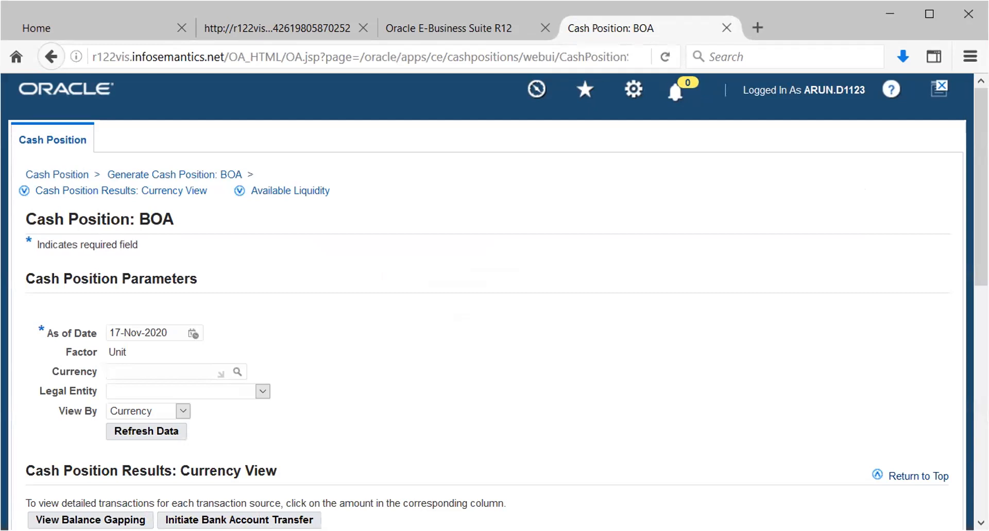
Step: Review the BOA cash position results in the currency view, including supplier payments, net cash flows, closing balance and target balances
{"action": "left_click", "coordinate": [929, 14]}
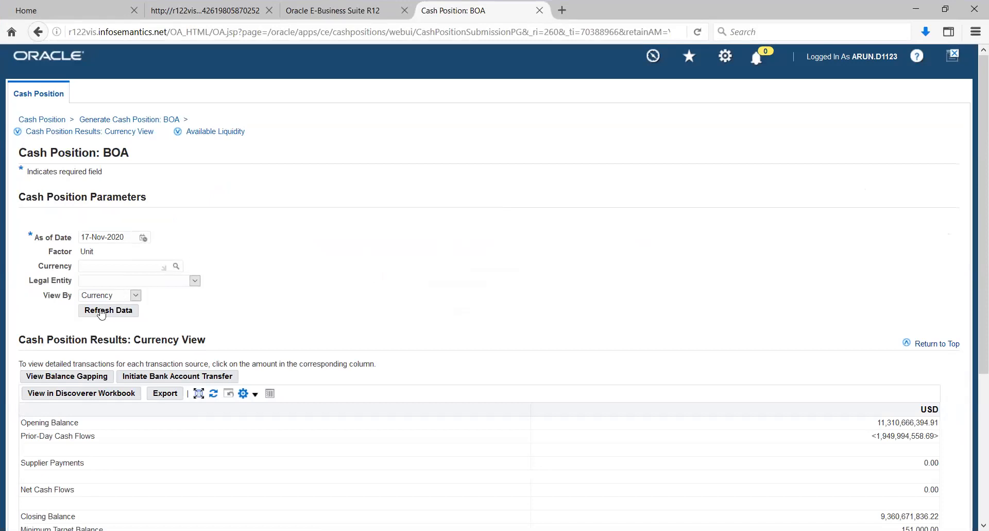
{"action": "scroll", "coordinate": [394, 315], "scroll_direction": "down", "scroll_amount": 4}
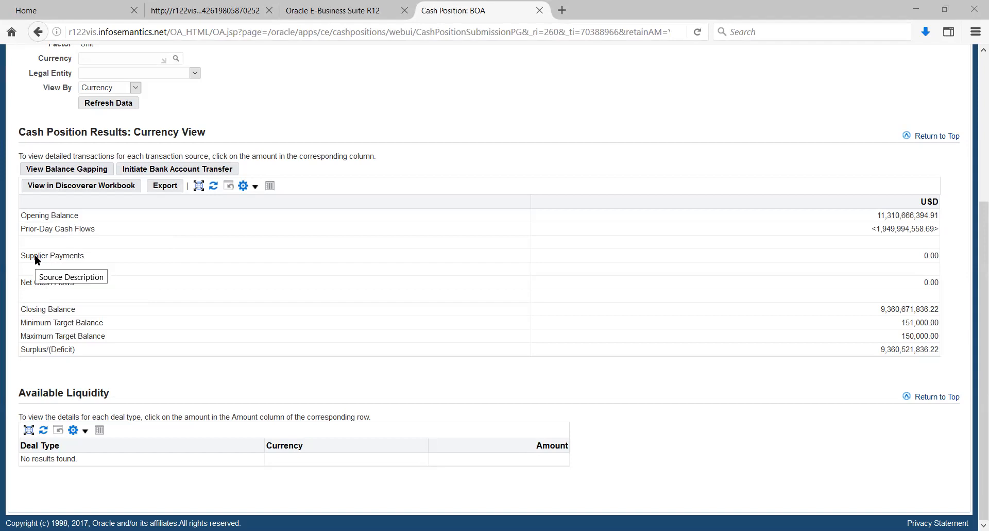
{"action": "left_click_drag", "start_coordinate": [35, 258], "coordinate": [85, 264]}
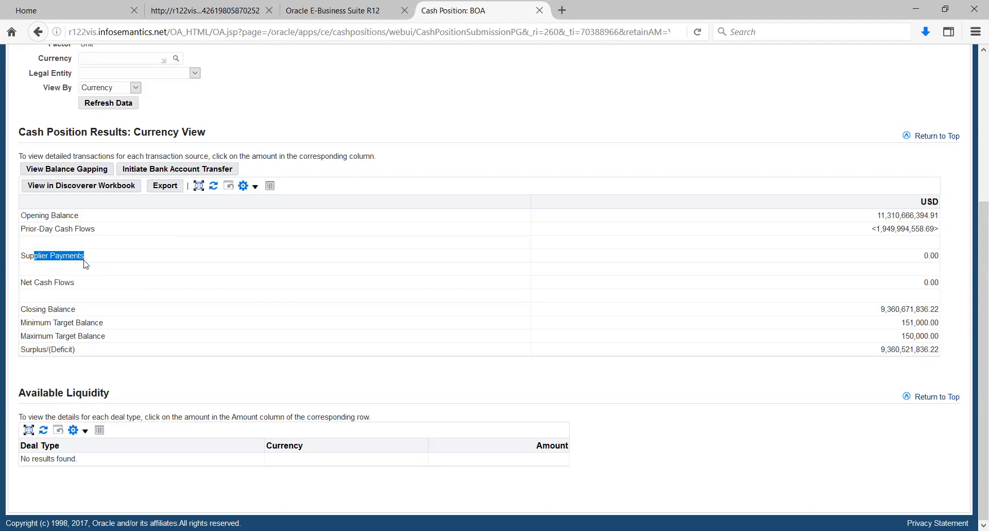
{"action": "left_click", "coordinate": [74, 284]}
{"action": "triple_click", "coordinate": [74, 284]}
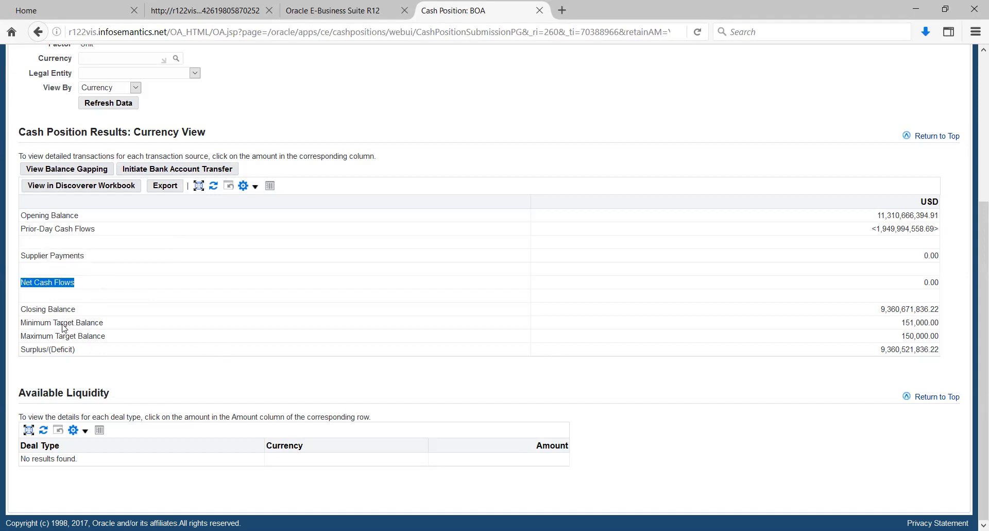
{"action": "left_click", "coordinate": [45, 315]}
{"action": "left_click_drag", "start_coordinate": [44, 312], "coordinate": [85, 323]}
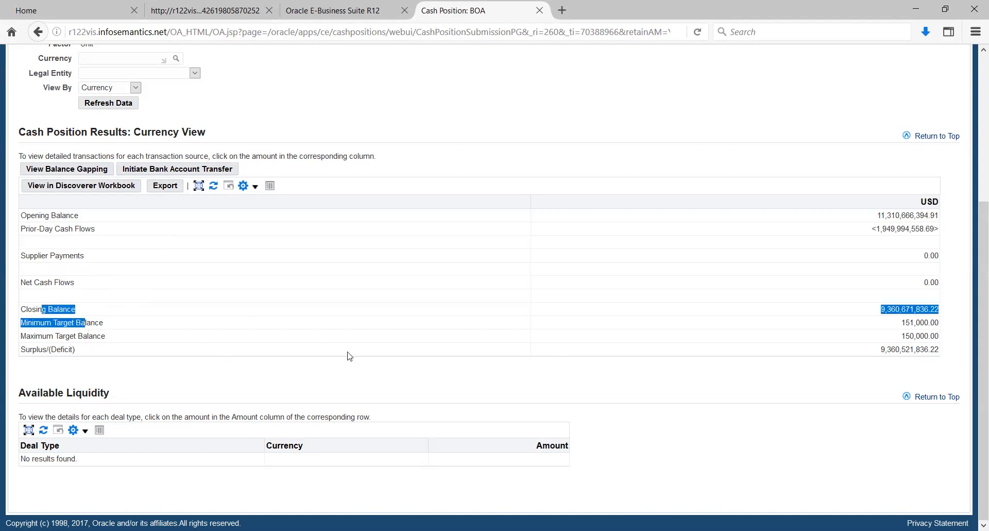
{"action": "left_click", "coordinate": [803, 337]}
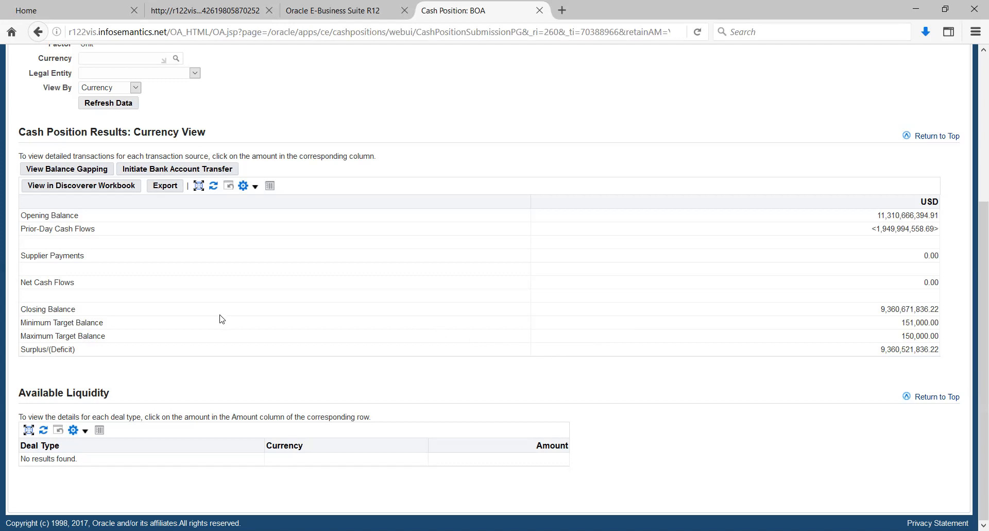
{"action": "scroll", "coordinate": [231, 341], "scroll_direction": "up", "scroll_amount": 1}
{"action": "scroll", "coordinate": [230, 345], "scroll_direction": "up", "scroll_amount": 5}
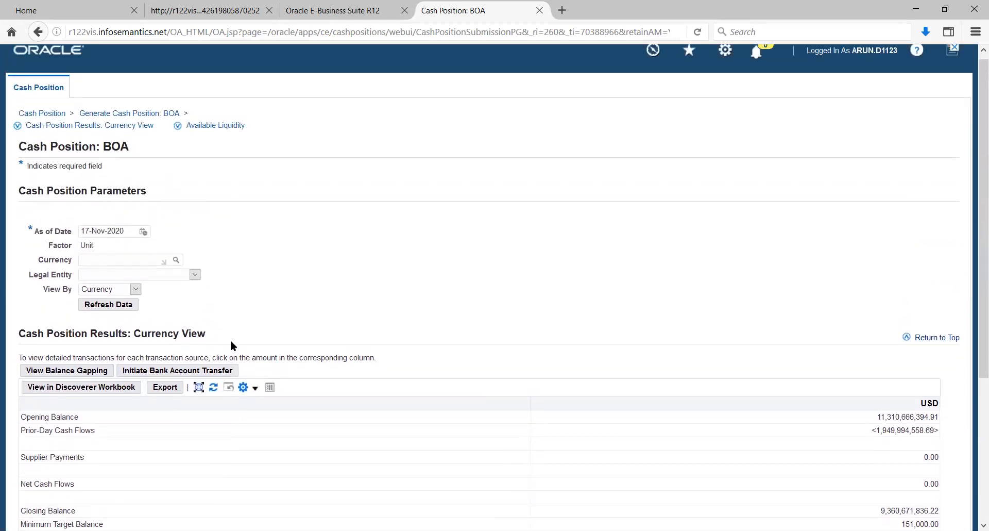